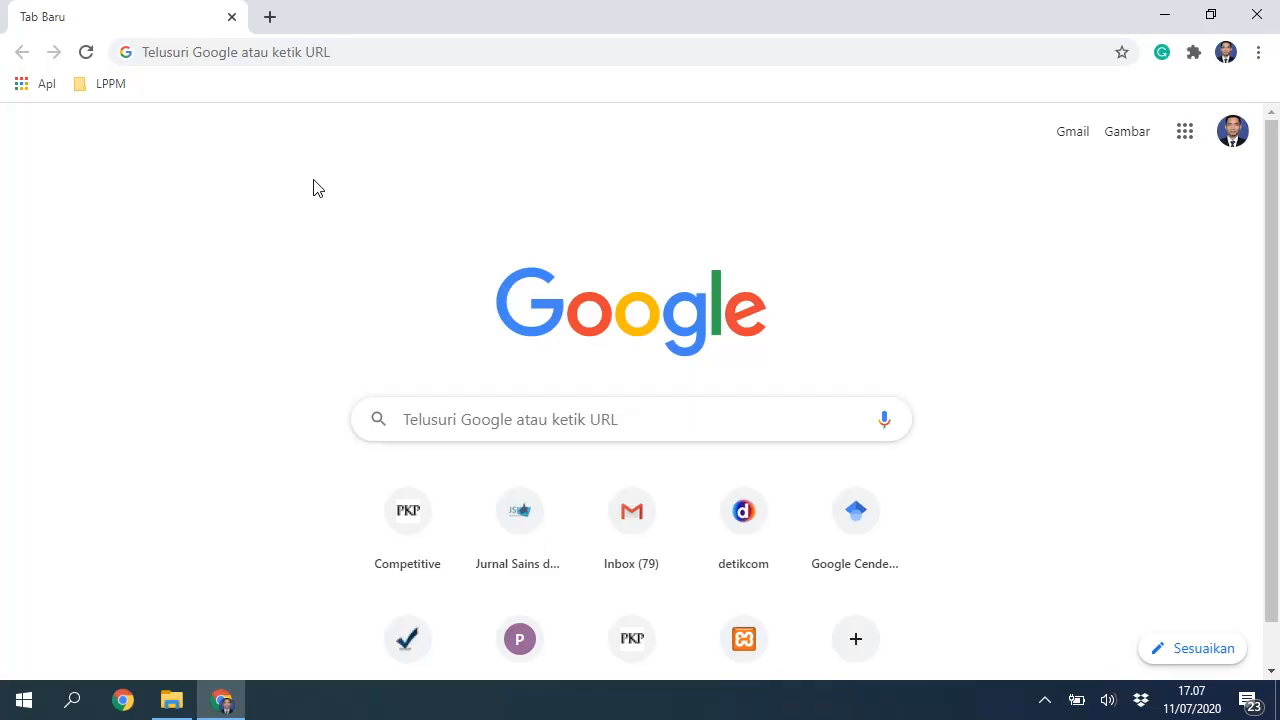
# Step: Load the ejurnal.poltekpos.ac.id journal portal root, trimming /index.php from the autocompleted address
pyautogui.click(335, 51)
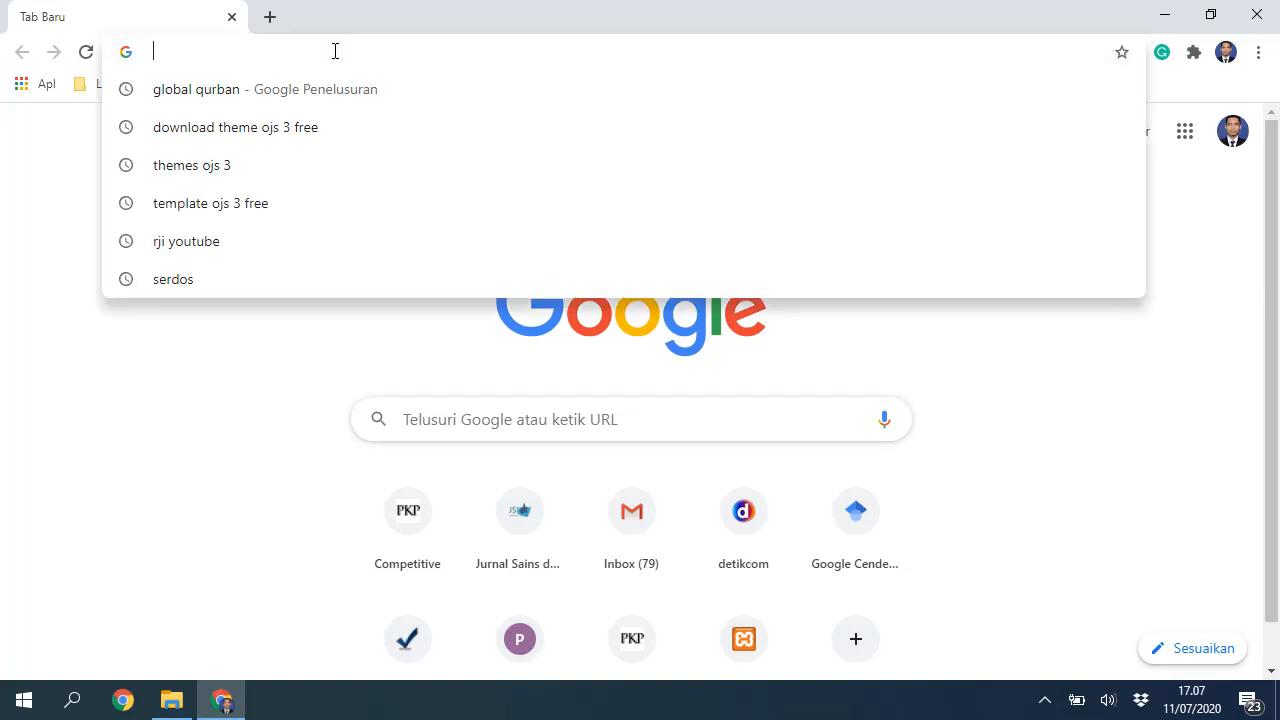
pyautogui.write('e')
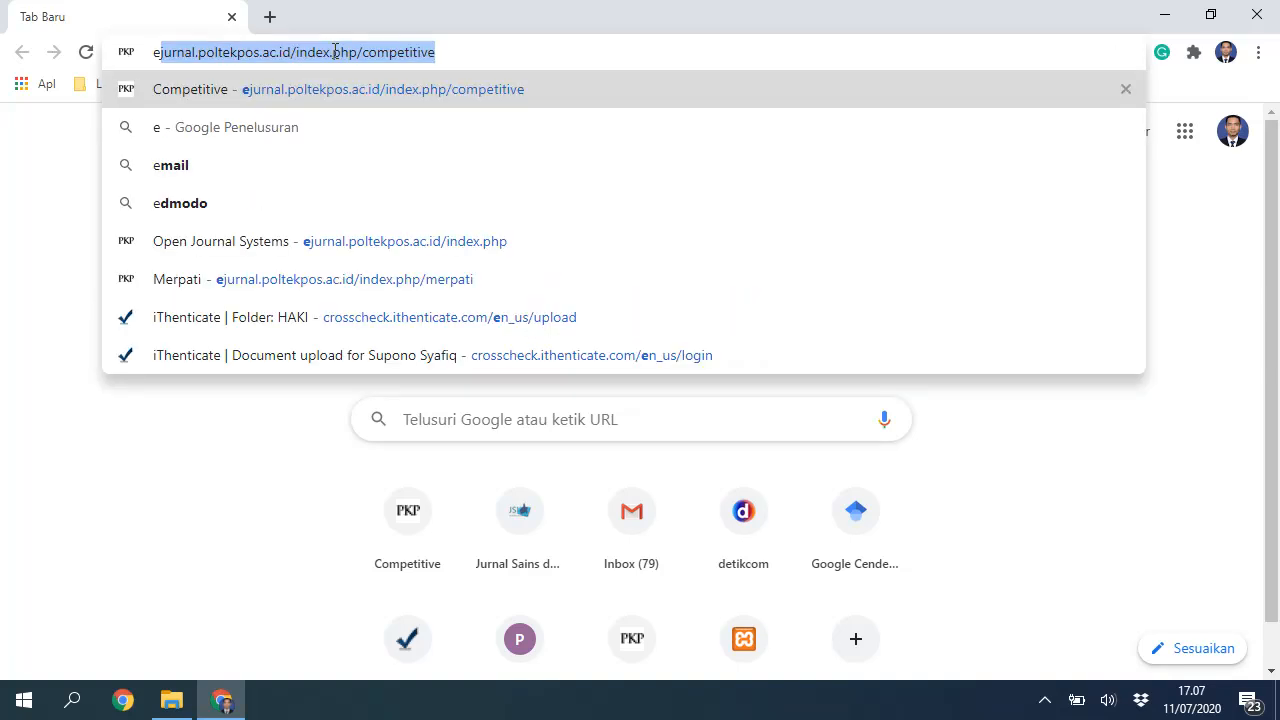
pyautogui.press('Right')
pyautogui.press('BackSpace')
pyautogui.press('BackSpace')
pyautogui.press('BackSpace')
pyautogui.press('BackSpace')
pyautogui.press('BackSpace')
pyautogui.press('BackSpace')
pyautogui.press('BackSpace')
pyautogui.press('BackSpace')
pyautogui.press('BackSpace')
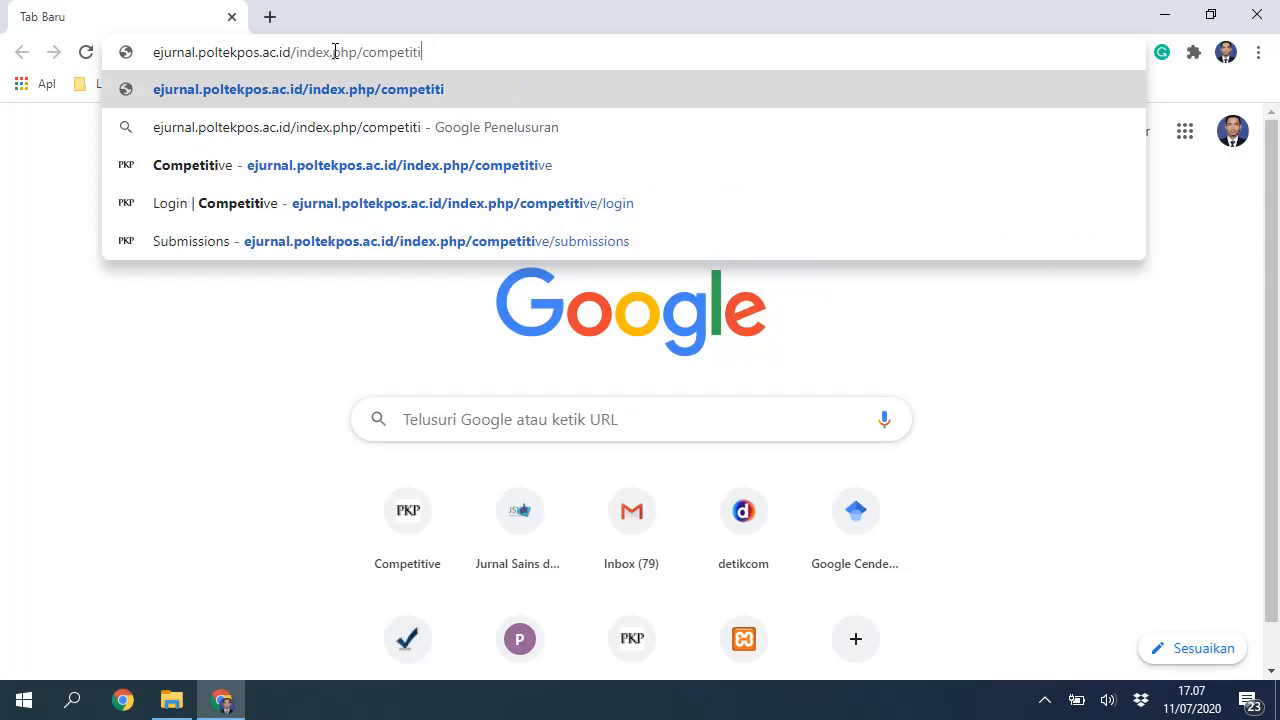
pyautogui.press('BackSpace')
pyautogui.press('BackSpace')
pyautogui.press('BackSpace')
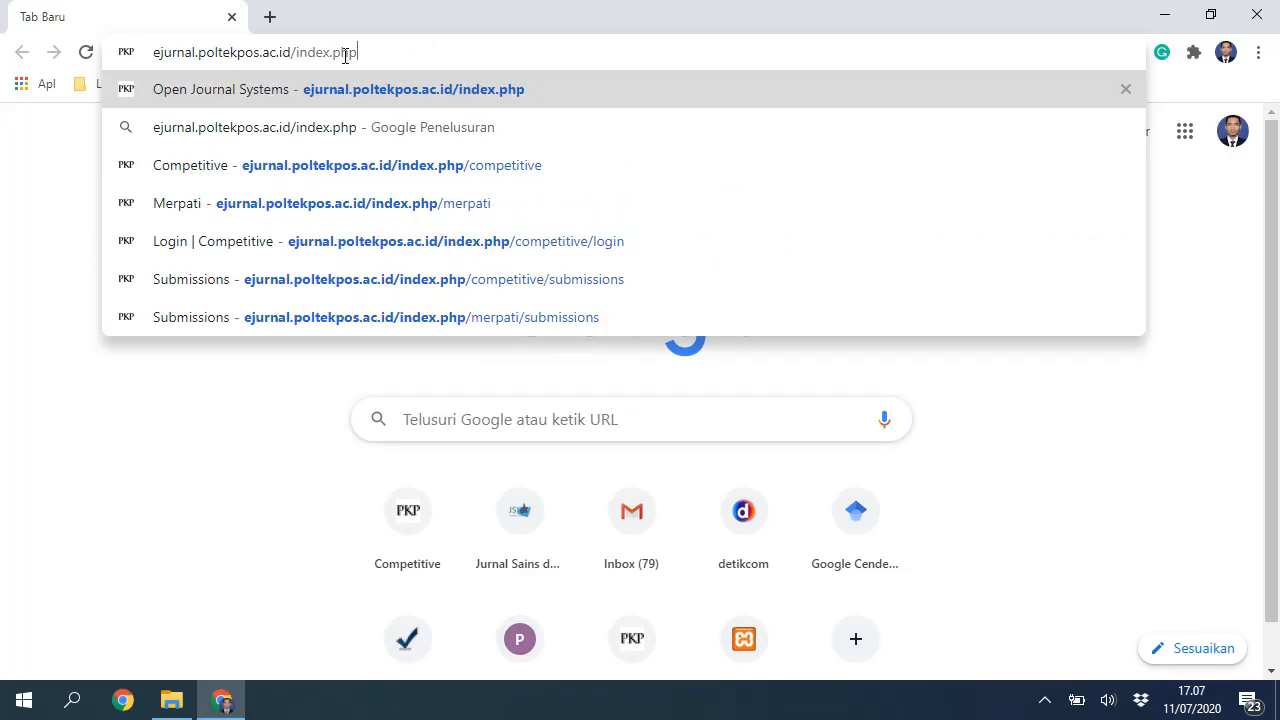
pyautogui.moveTo(378, 54); pyautogui.dragTo(291, 54)
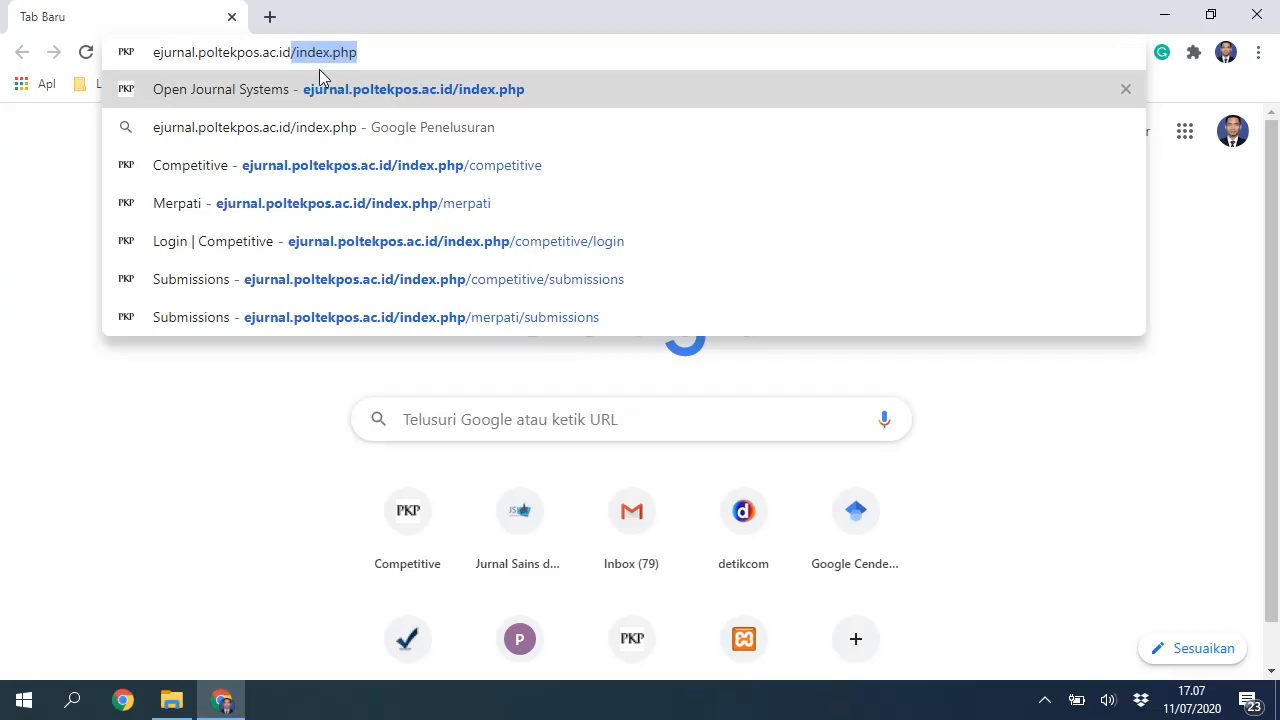
pyautogui.press('BackSpace')
pyautogui.press('Return')
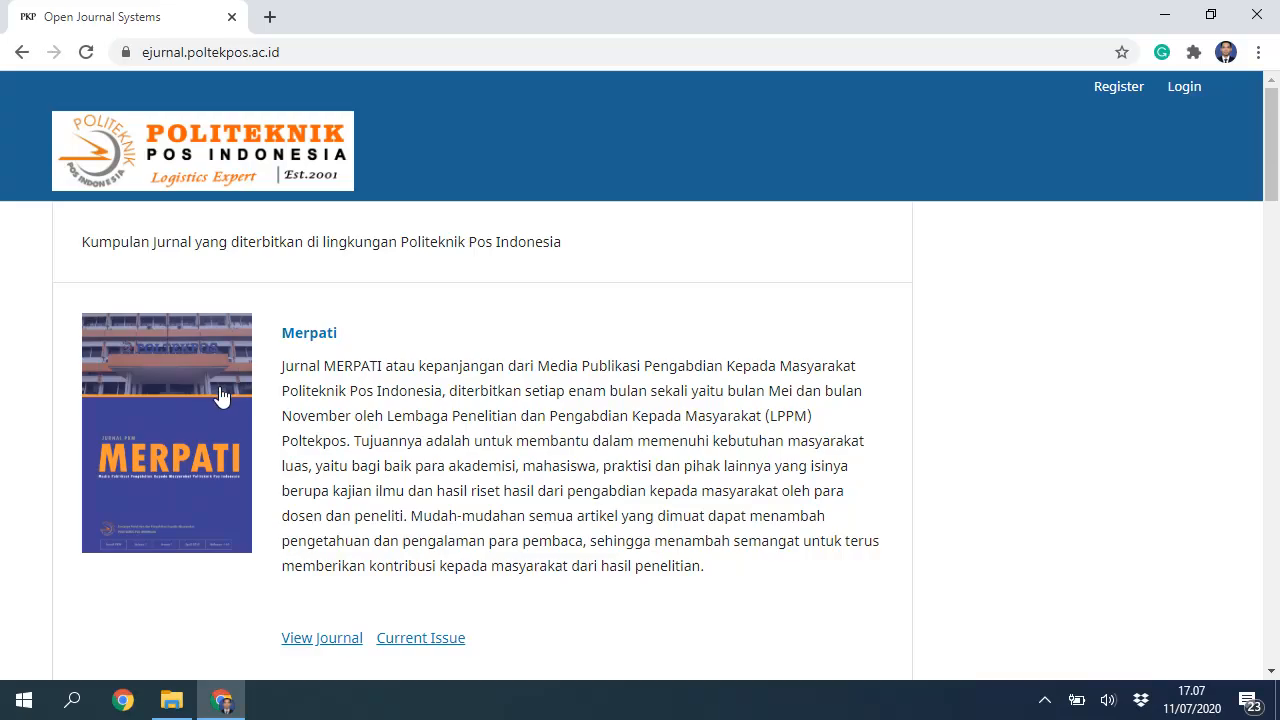
pyautogui.scroll(-8, 222, 396)
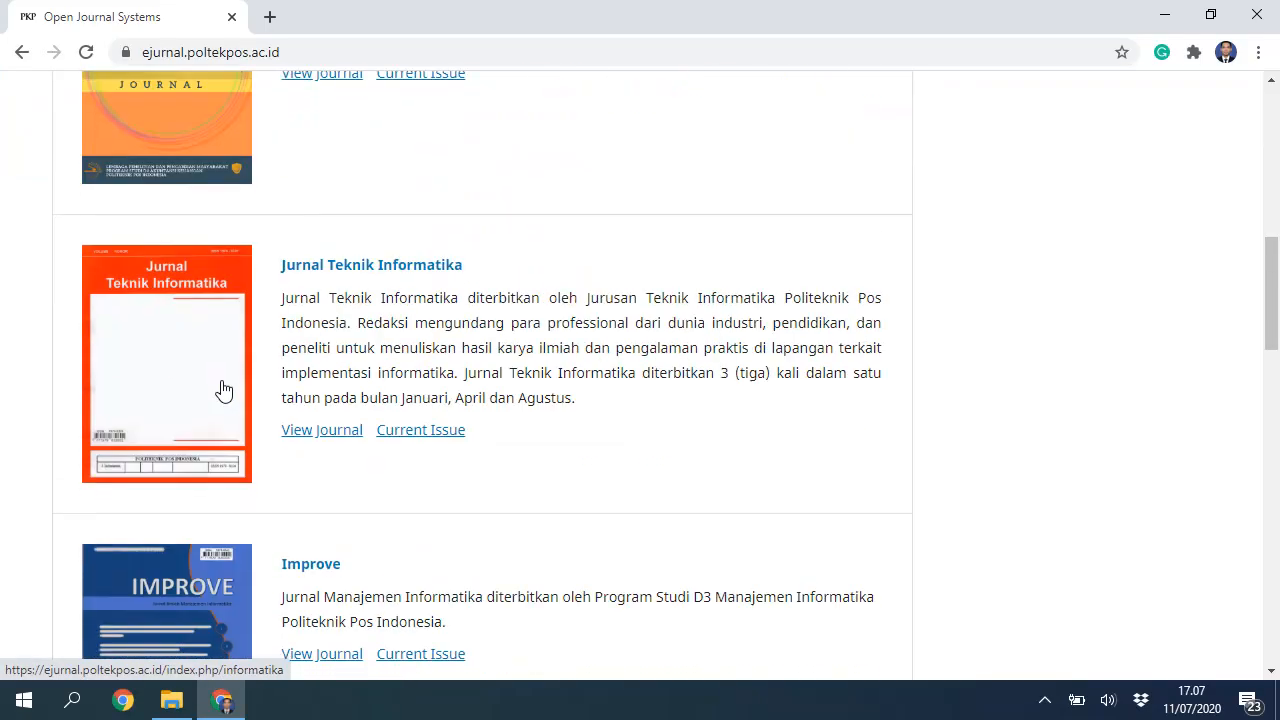
pyautogui.scroll(-16, 222, 390)
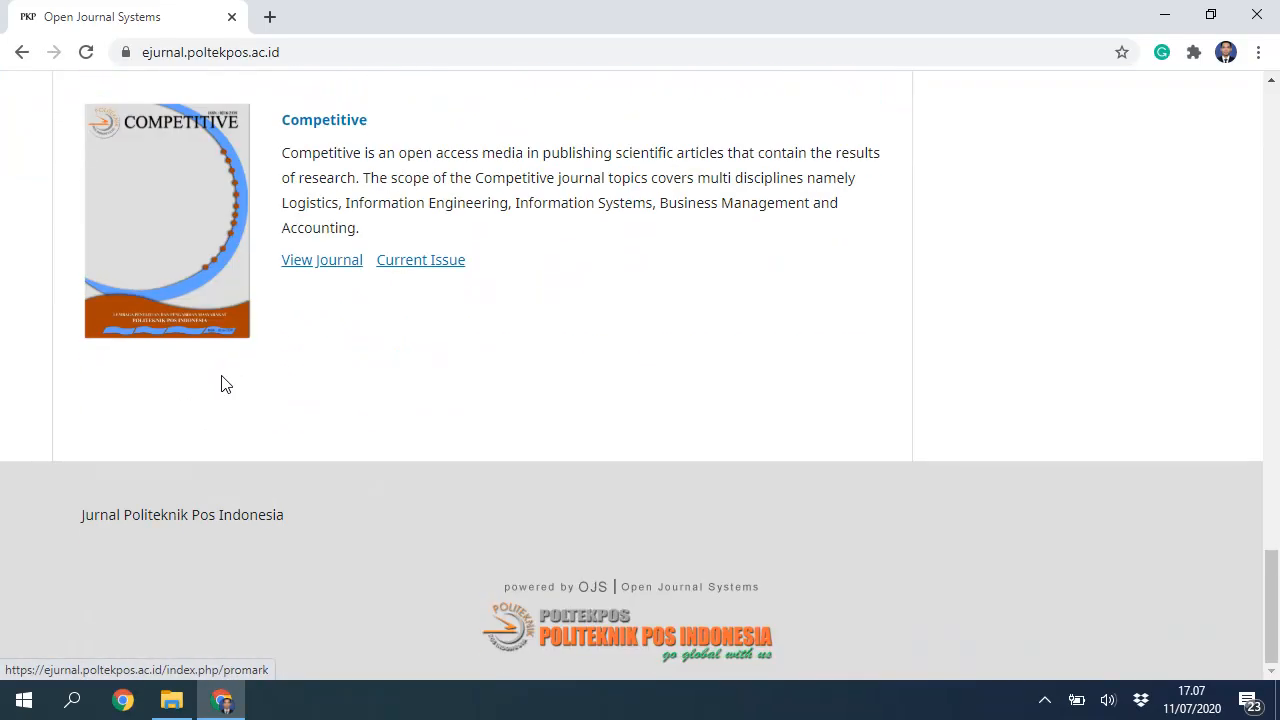
pyautogui.scroll(5, 222, 385)
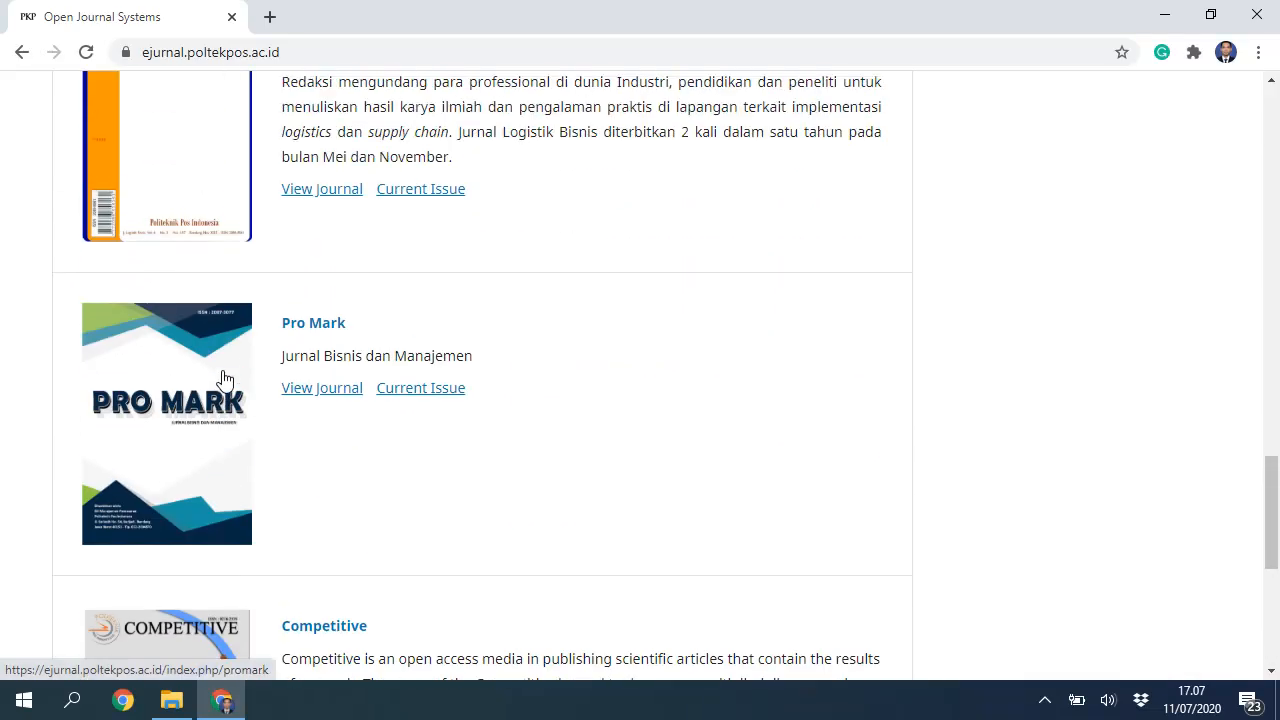
pyautogui.scroll(17, 224, 378)
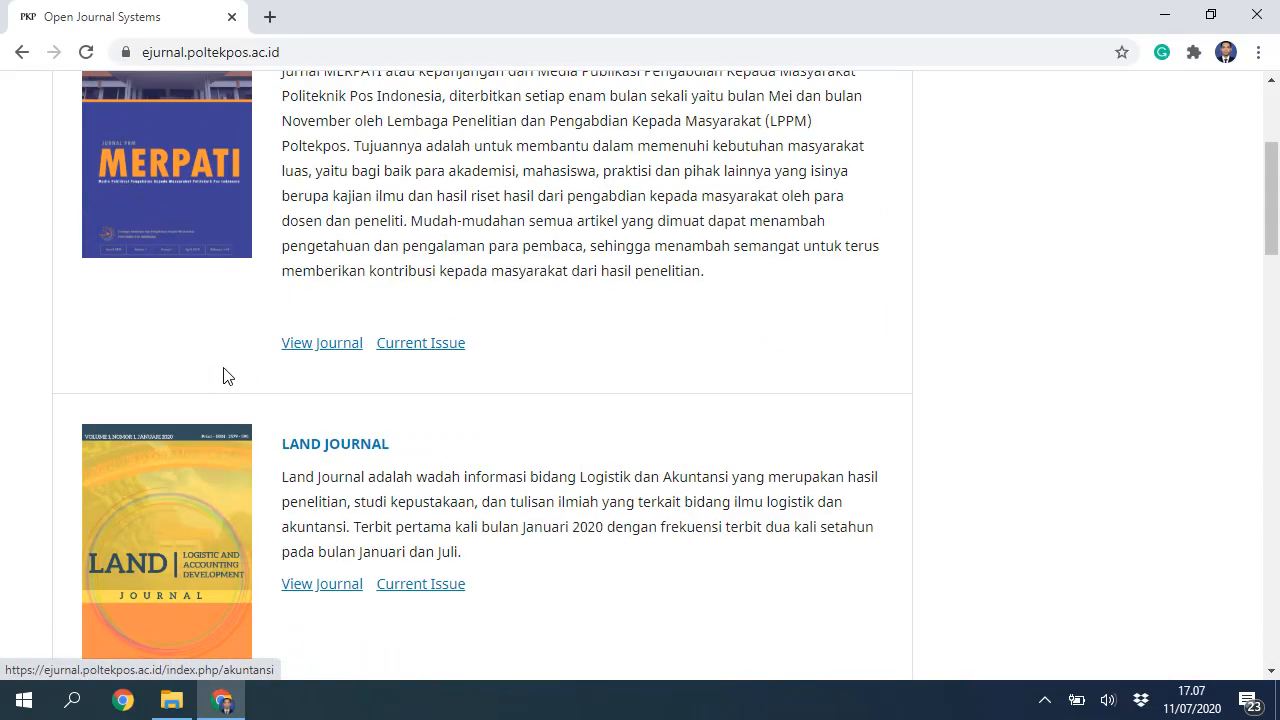
pyautogui.scroll(3, 224, 376)
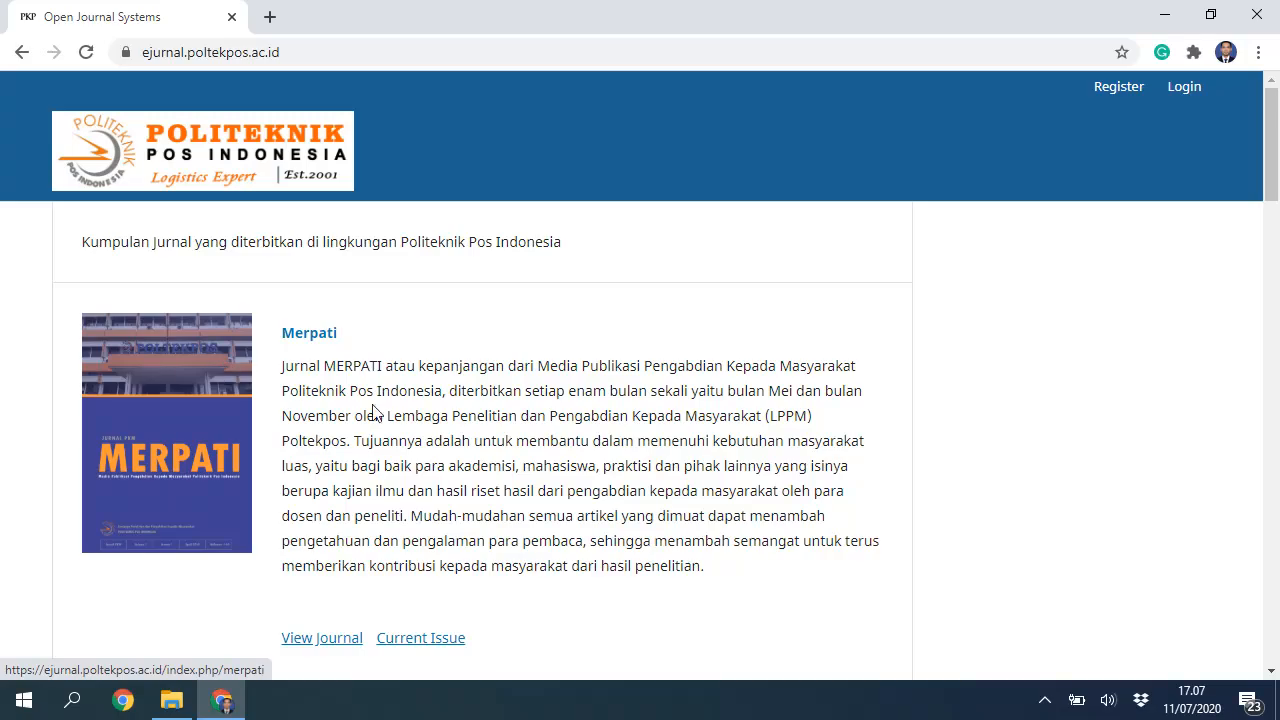
pyautogui.scroll(-20, 338, 400)
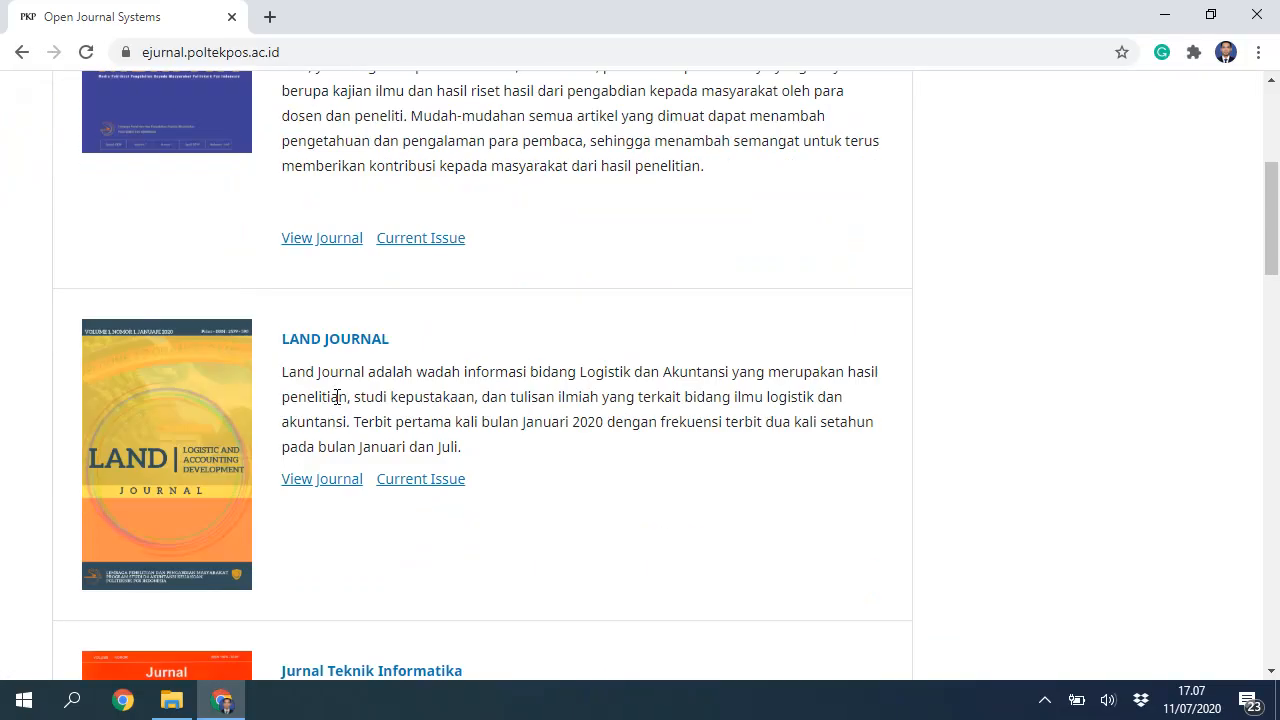
pyautogui.scroll(-4, 340, 414)
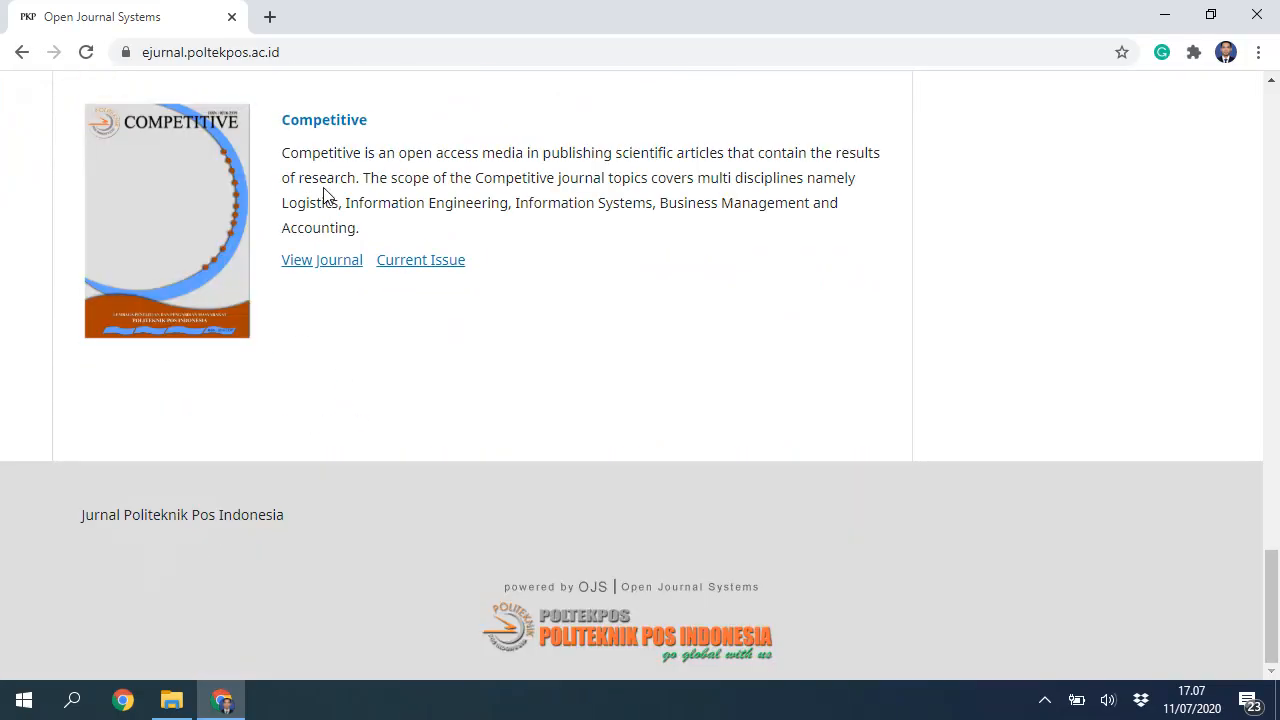
pyautogui.scroll(3, 316, 220)
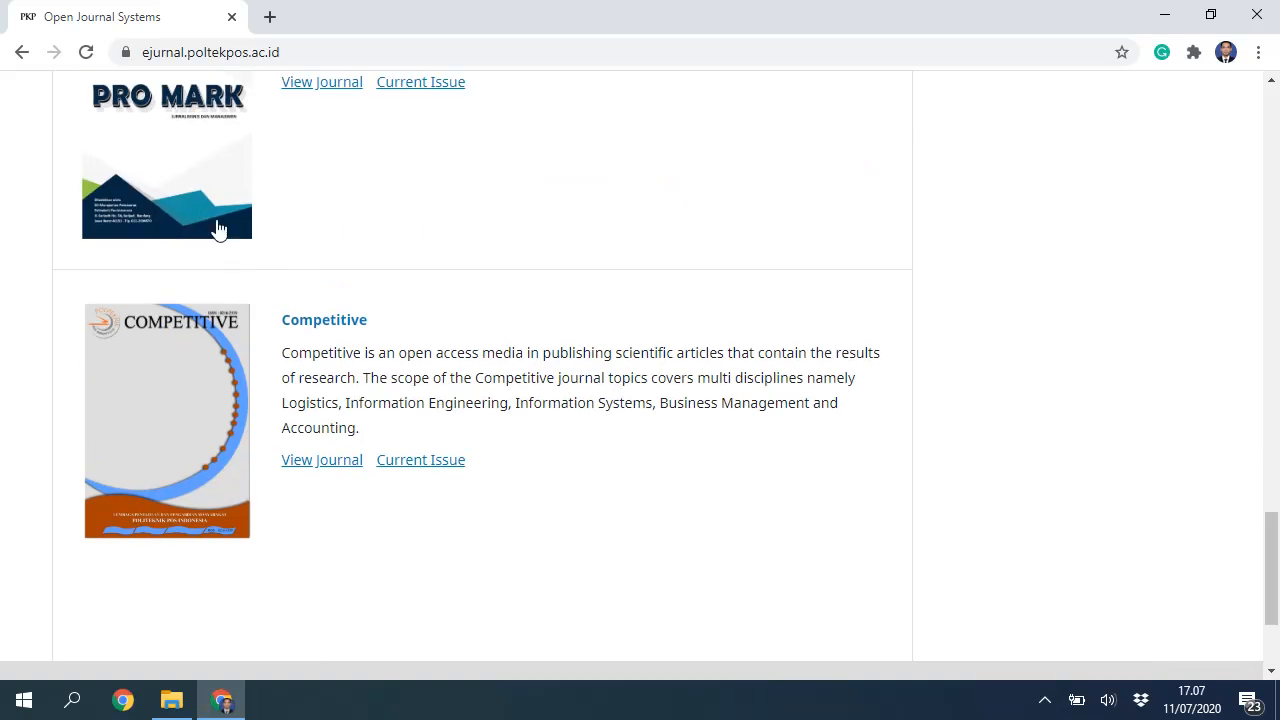
pyautogui.scroll(1, 265, 217)
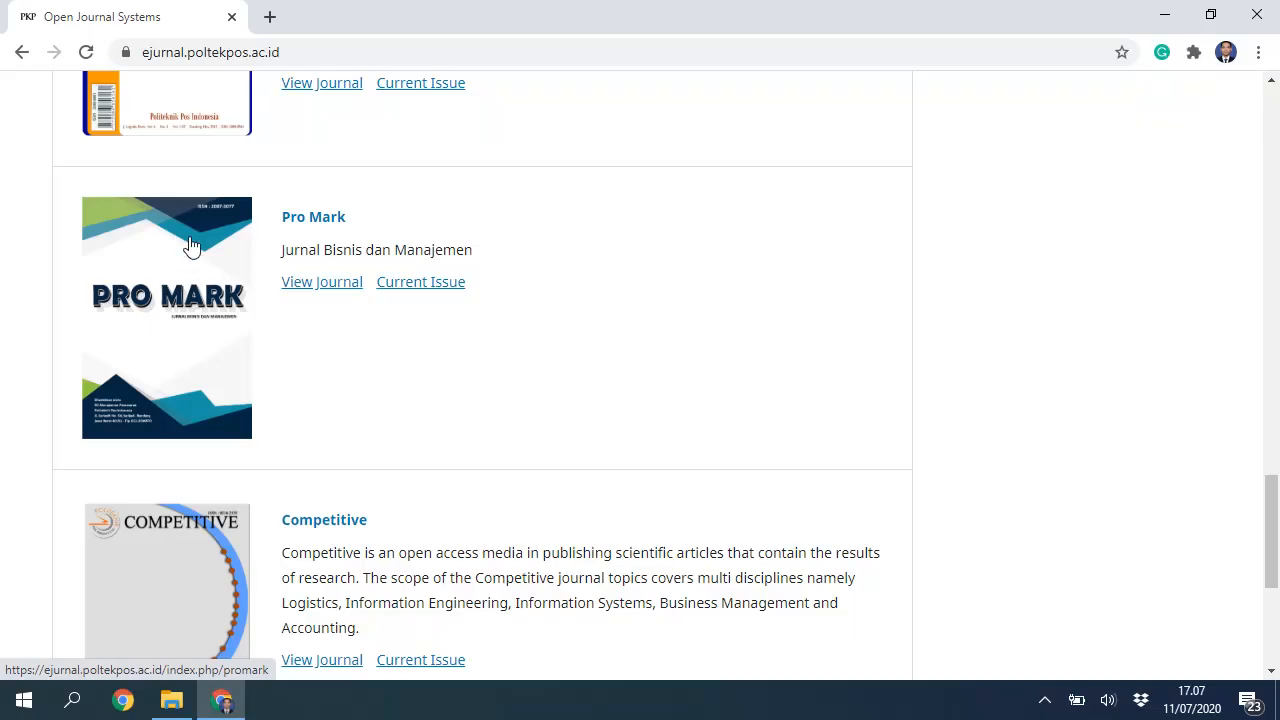
pyautogui.scroll(2, 189, 246)
pyautogui.scroll(4, 189, 246)
pyautogui.scroll(-10, 194, 266)
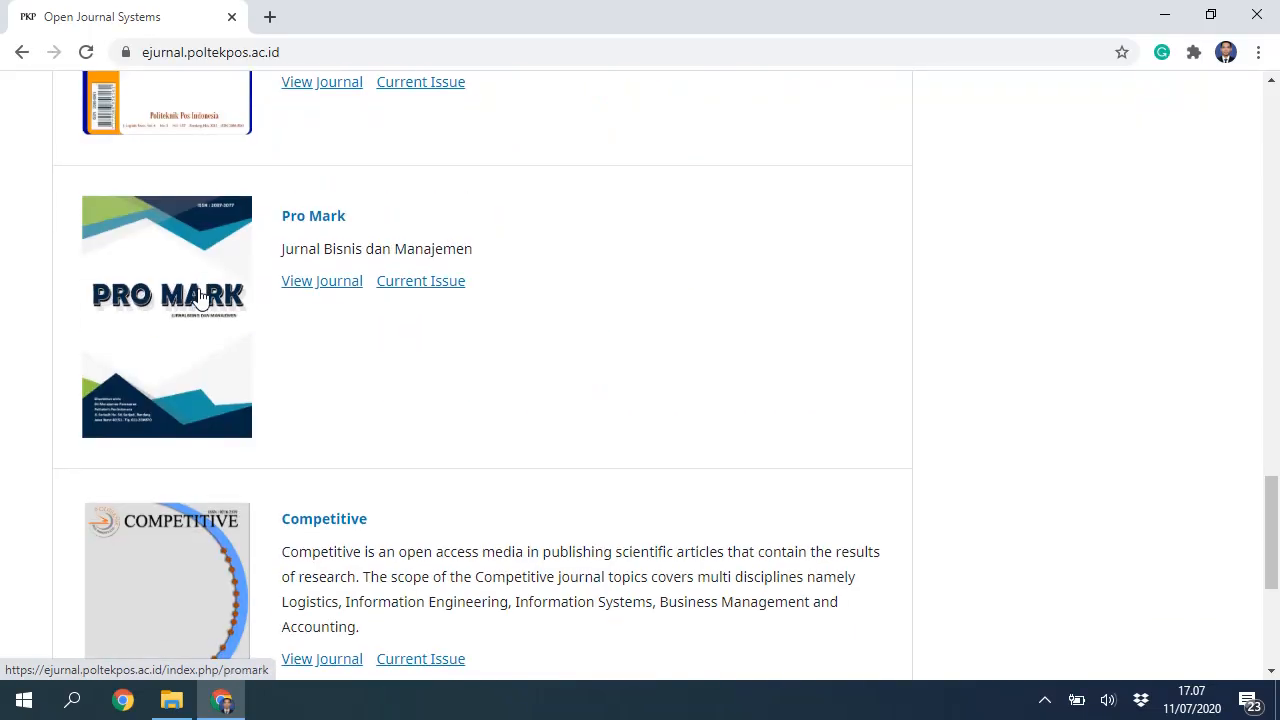
pyautogui.scroll(1, 210, 290)
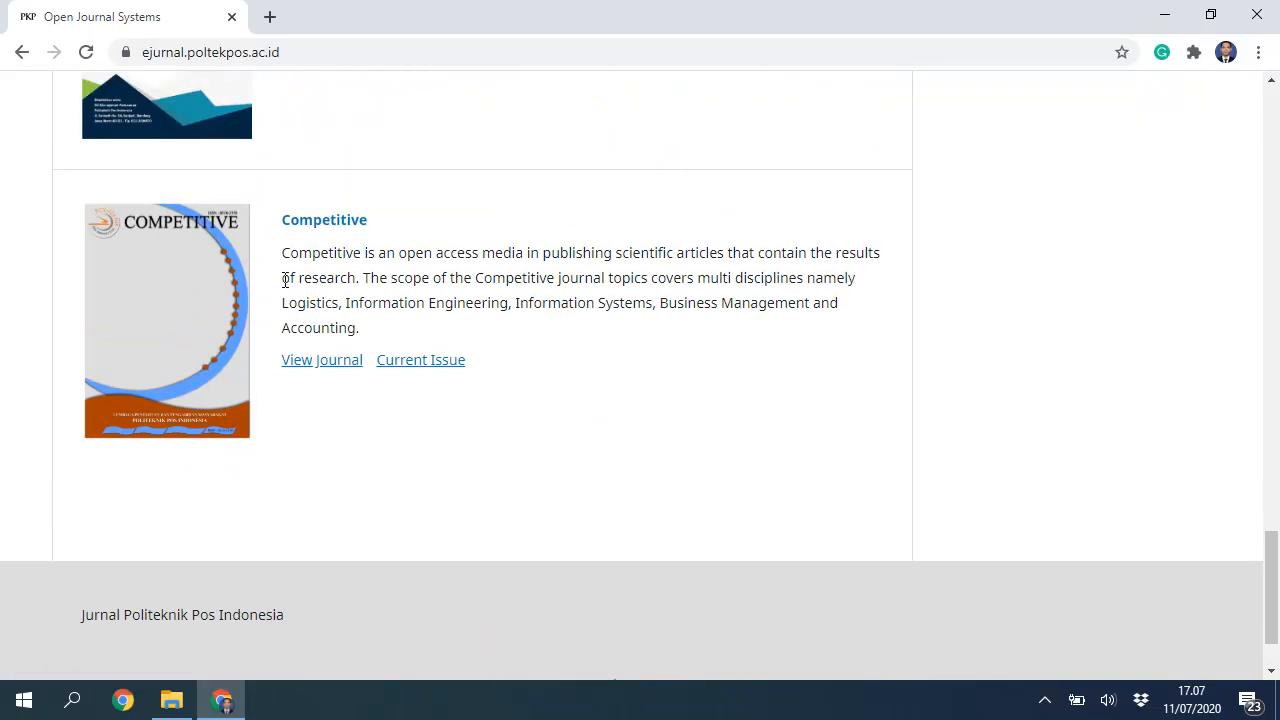
pyautogui.scroll(7, 291, 268)
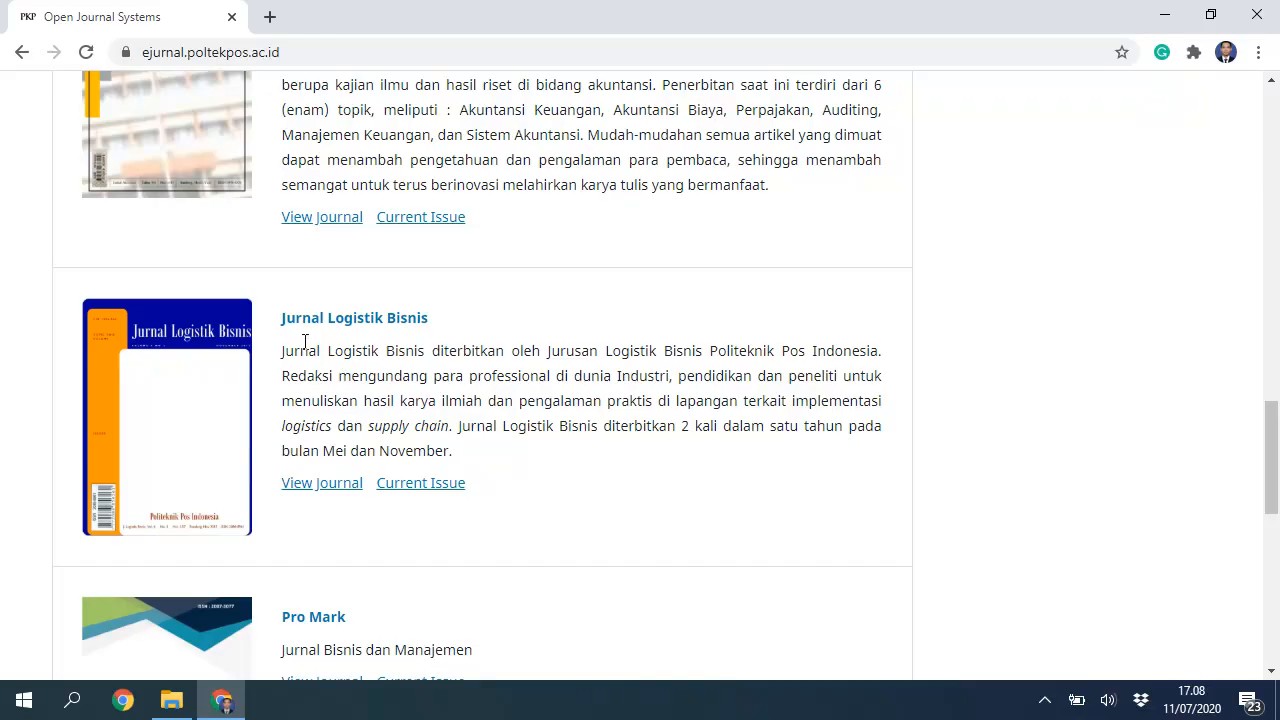
pyautogui.scroll(-6, 315, 380)
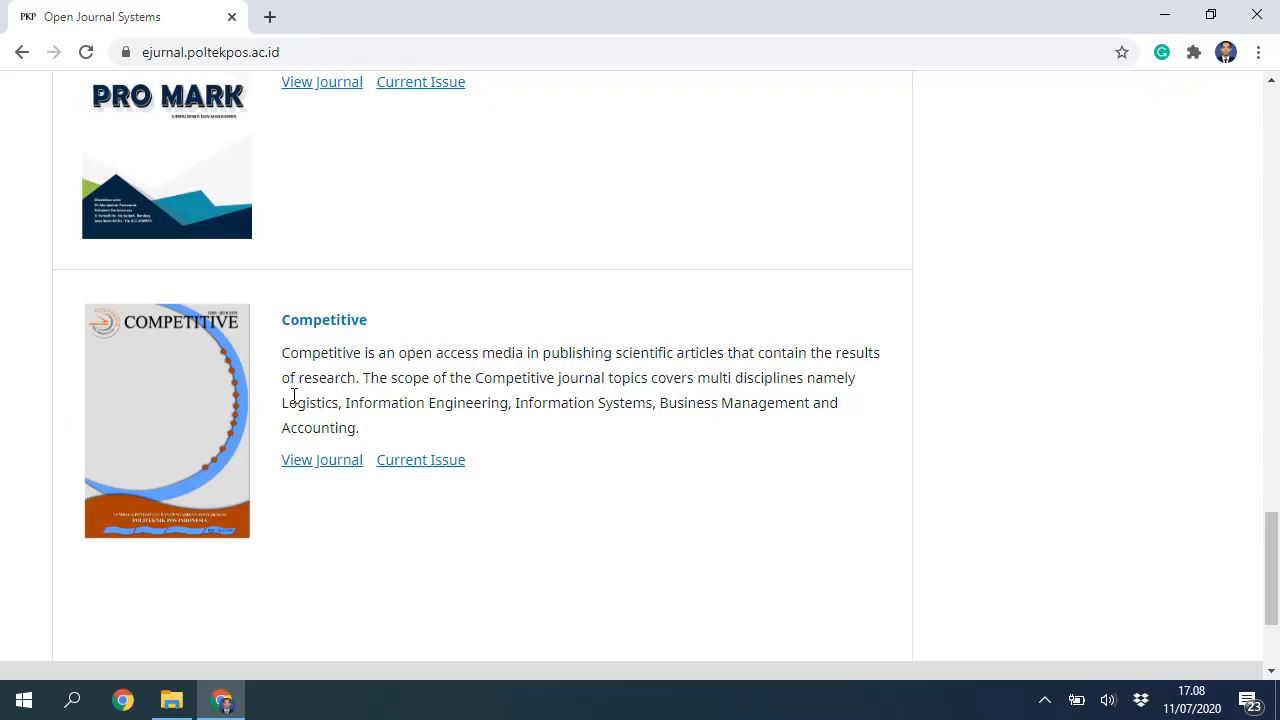
pyautogui.scroll(-2, 300, 380)
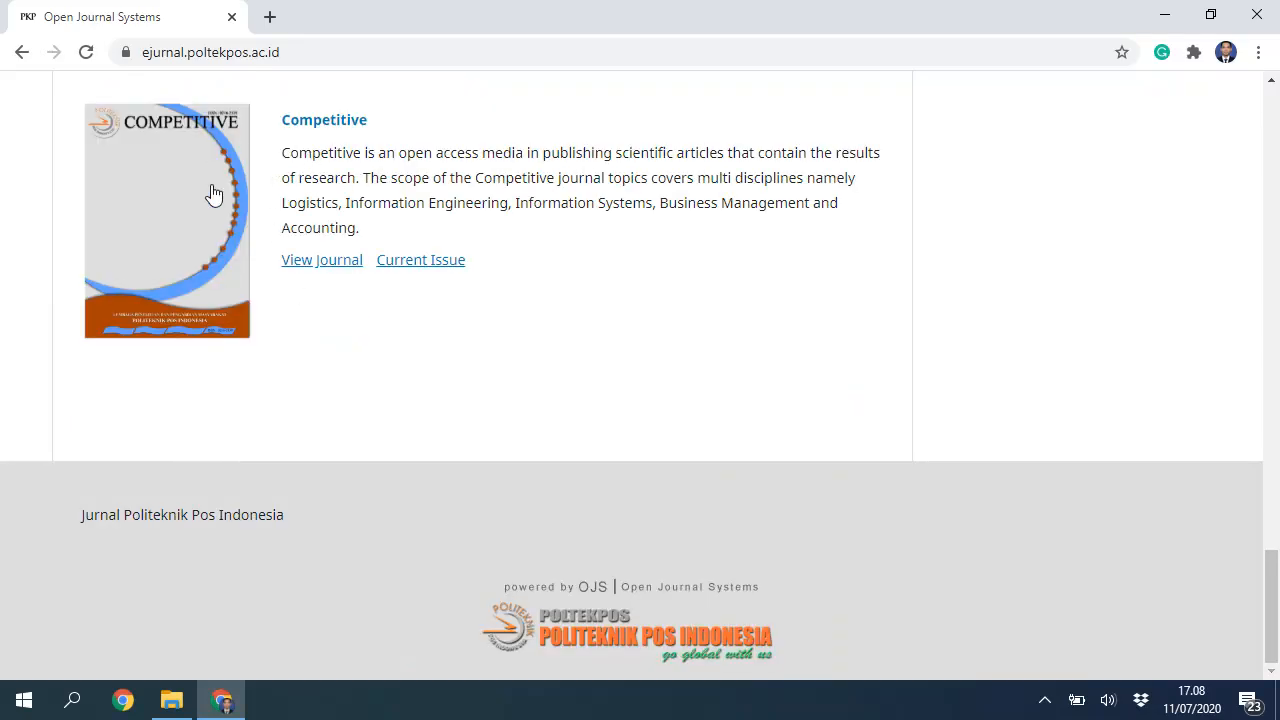
# Step: Open the Competitive journal's home page and scroll through its Vol 14 No 2 (2019) issue
pyautogui.click(352, 132)
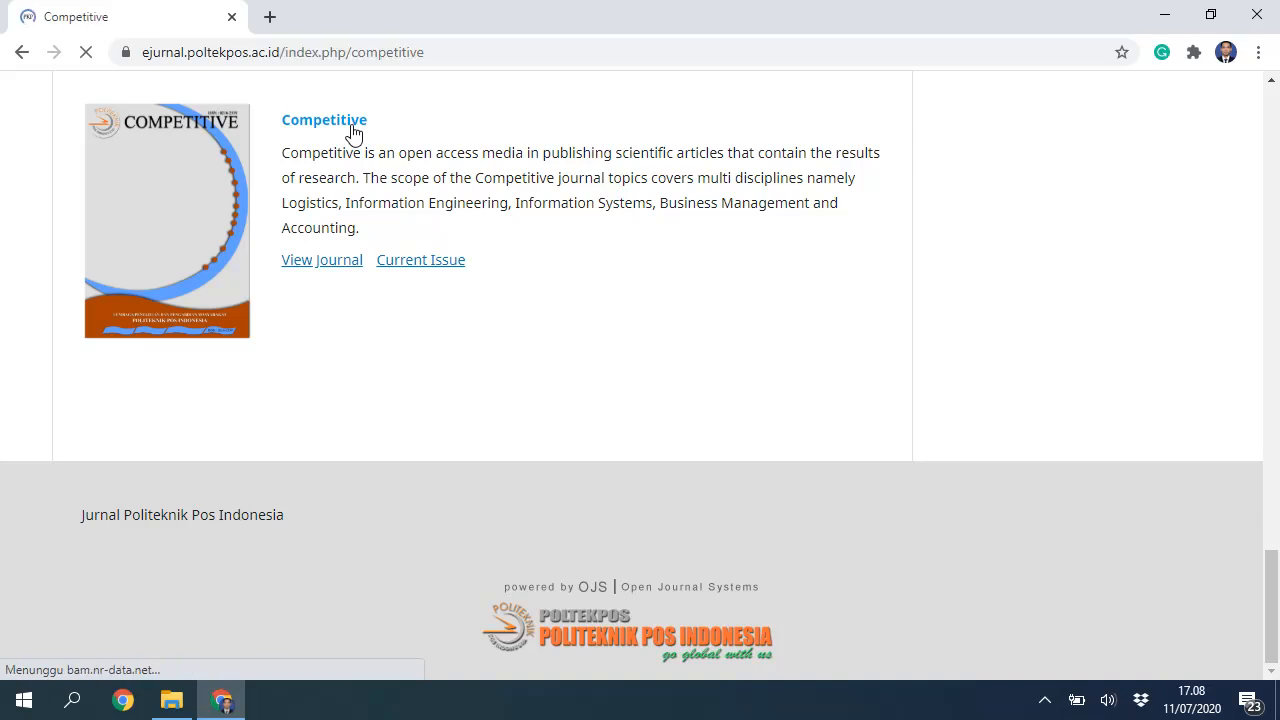
pyautogui.scroll(-20, 540, 345)
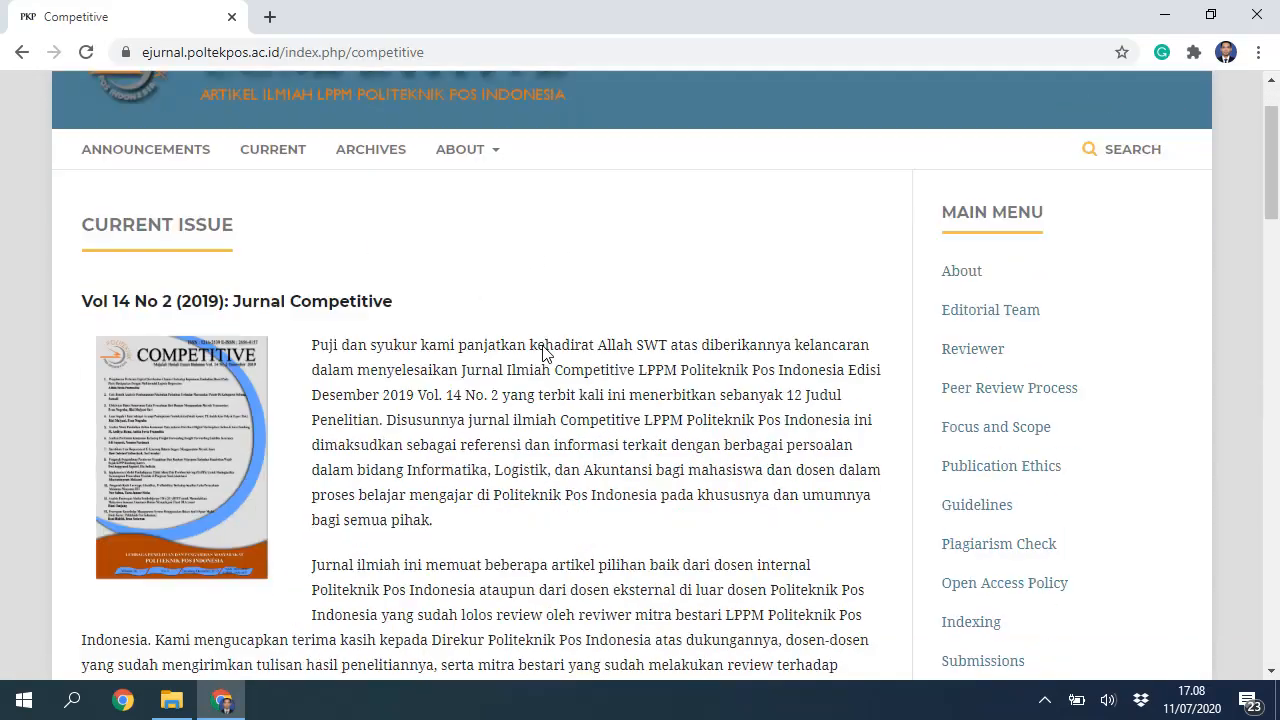
pyautogui.scroll(-4, 548, 355)
pyautogui.scroll(20, 549, 330)
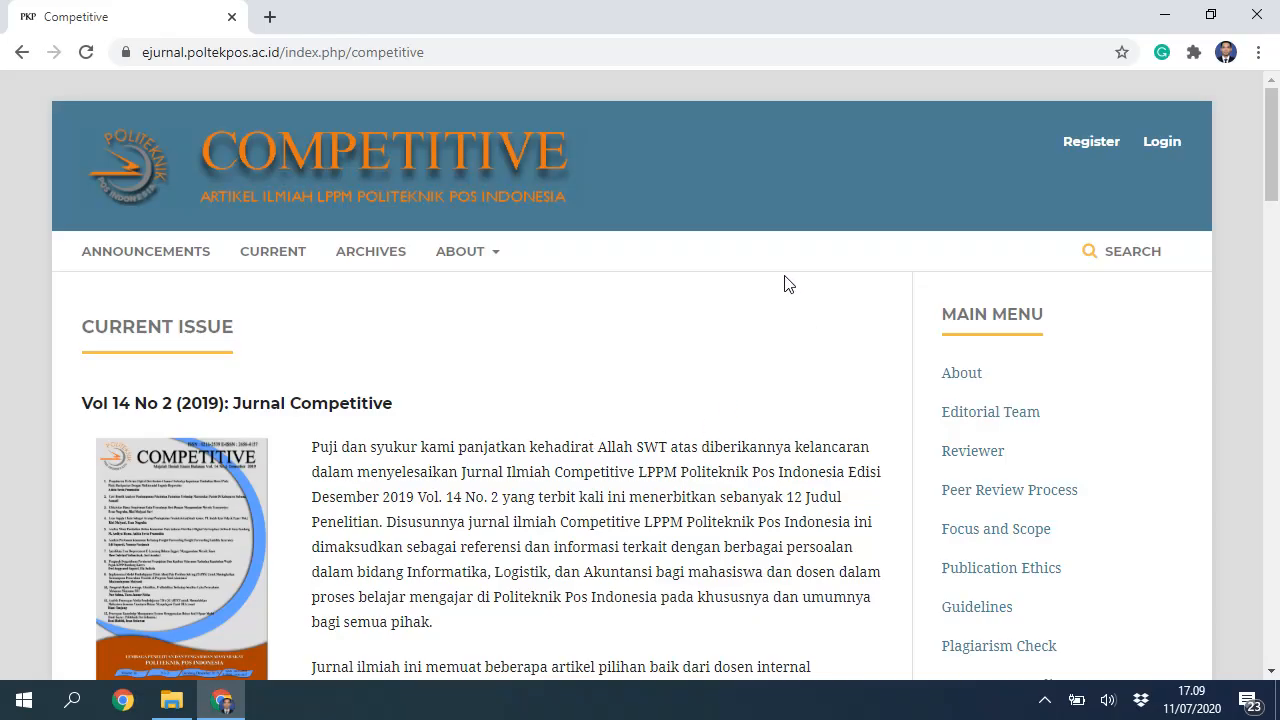
# Step: Open the Competitive registration form and fill in the author's first and last name
pyautogui.click(1090, 150)
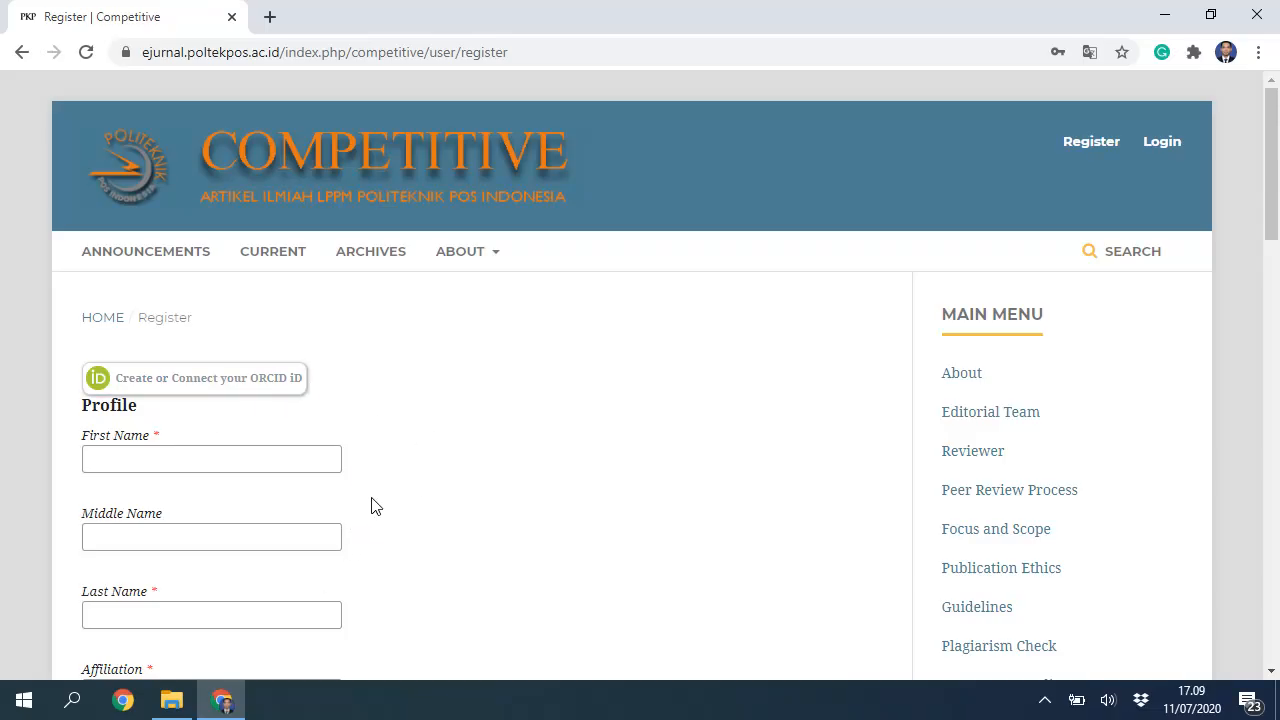
pyautogui.click(332, 461)
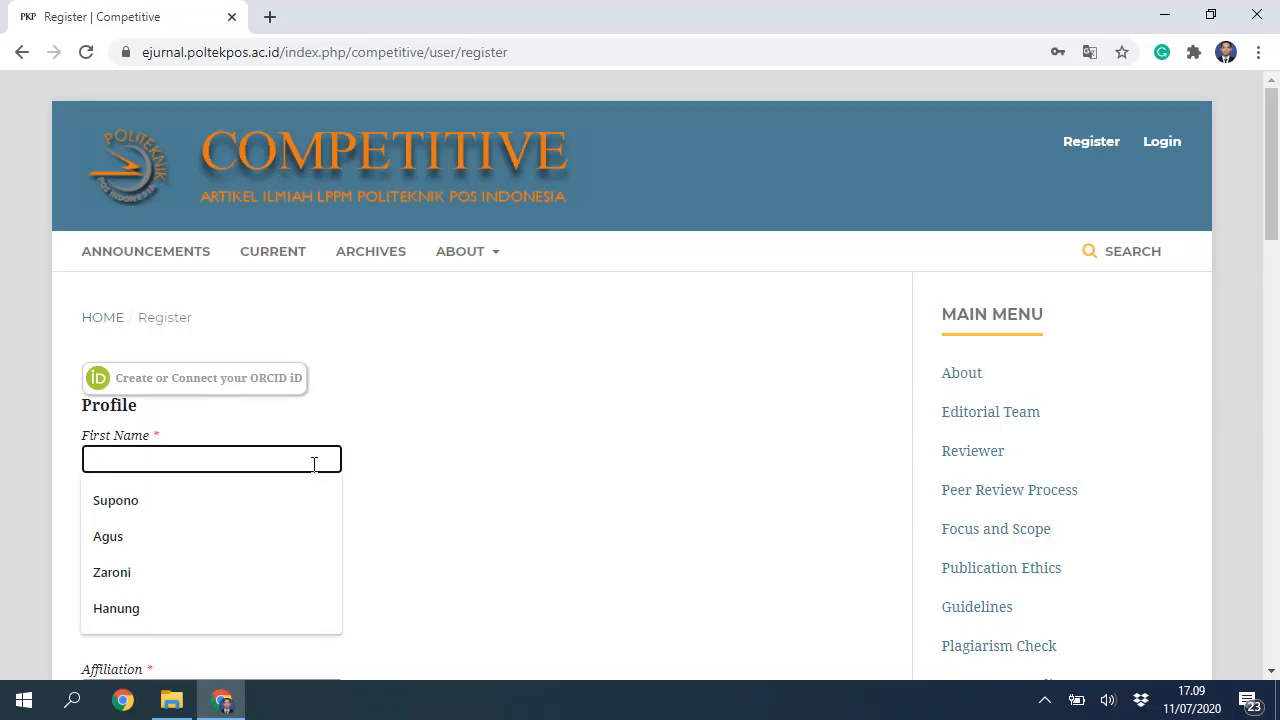
pyautogui.click(194, 503)
pyautogui.scroll(-1, 200, 480)
pyautogui.click(206, 440)
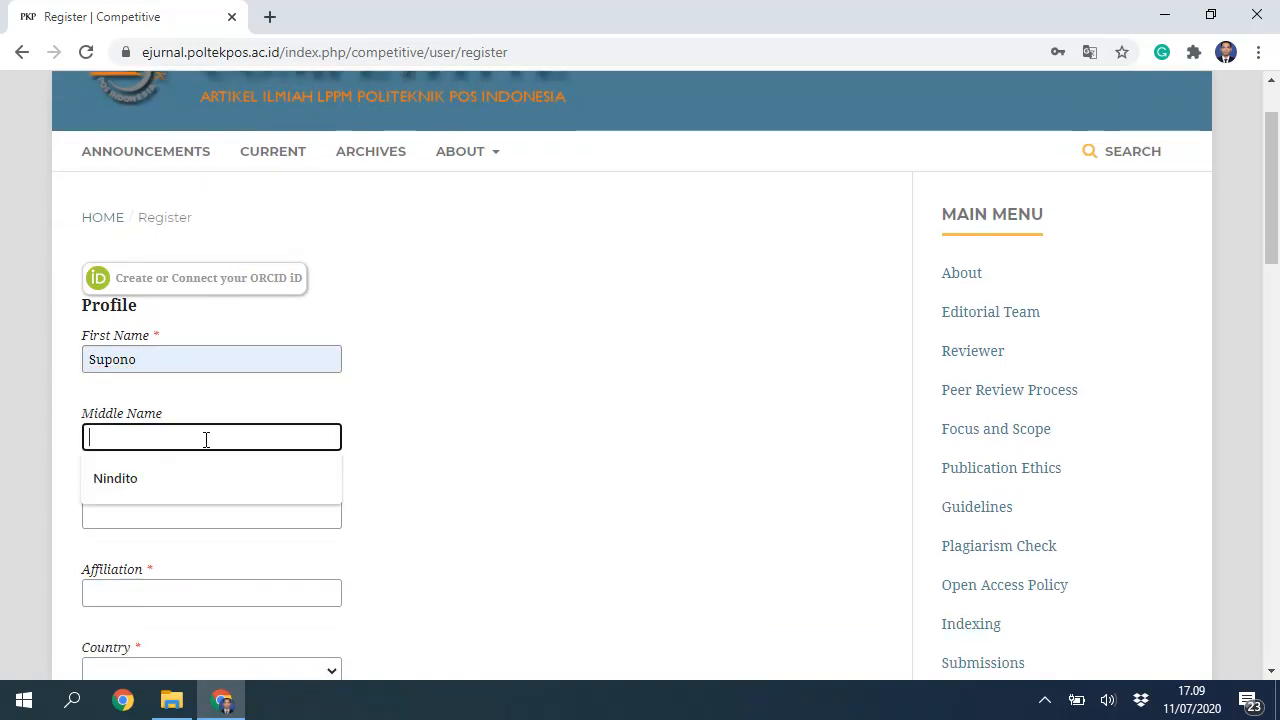
pyautogui.click(502, 421)
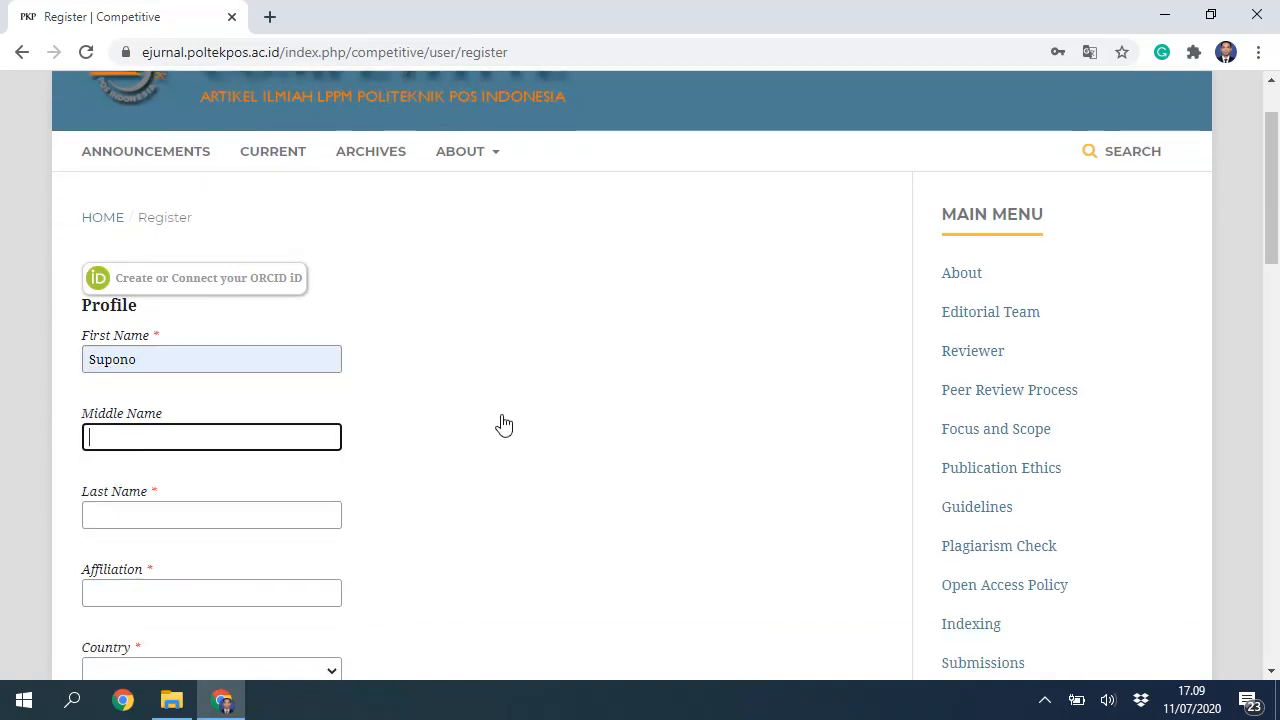
pyautogui.click(284, 517)
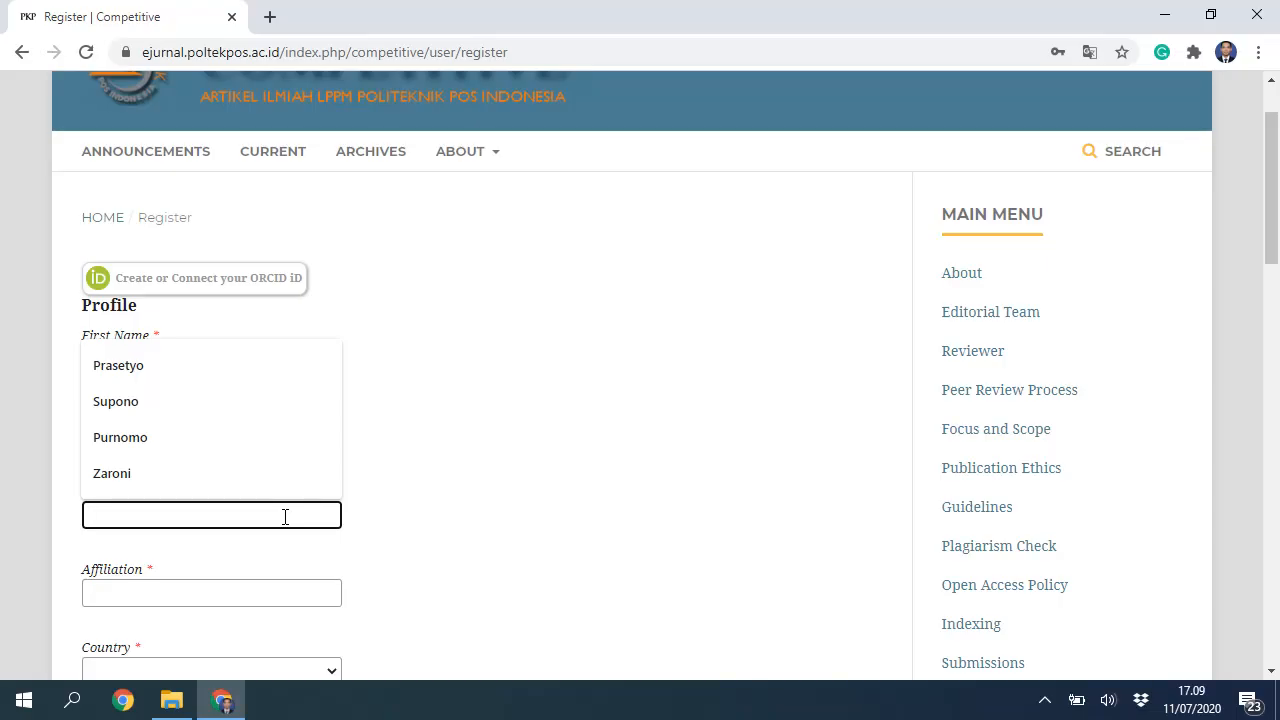
pyautogui.write('Syafiq')
pyautogui.scroll(-1, 266, 557)
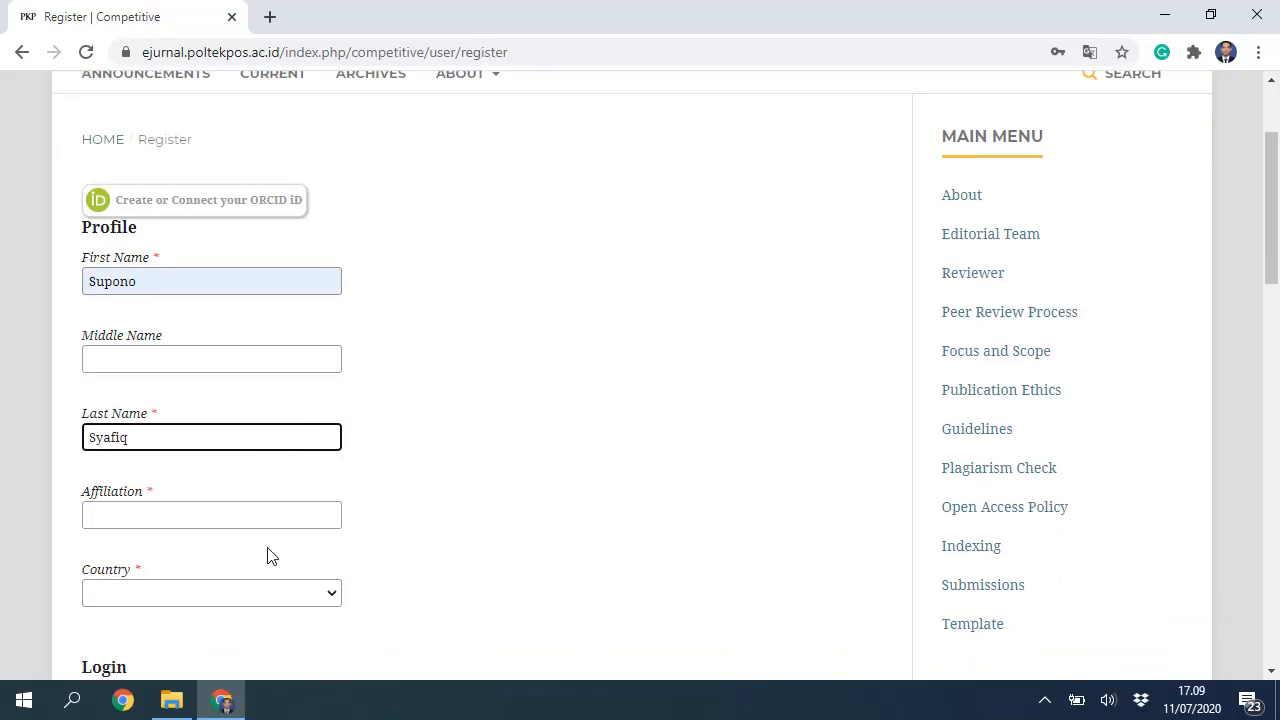
# Step: Set the affiliation to Politeknik Pos Indonesia and the country to Indonesia
pyautogui.click(243, 489)
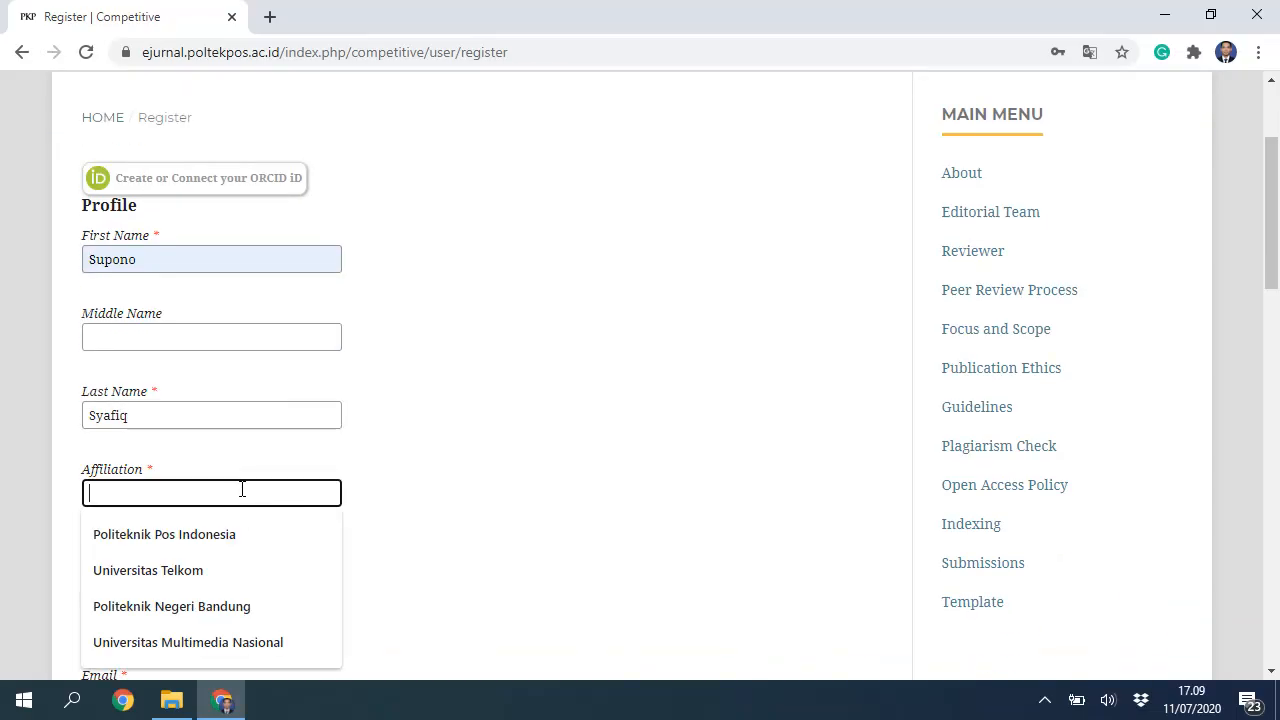
pyautogui.click(231, 545)
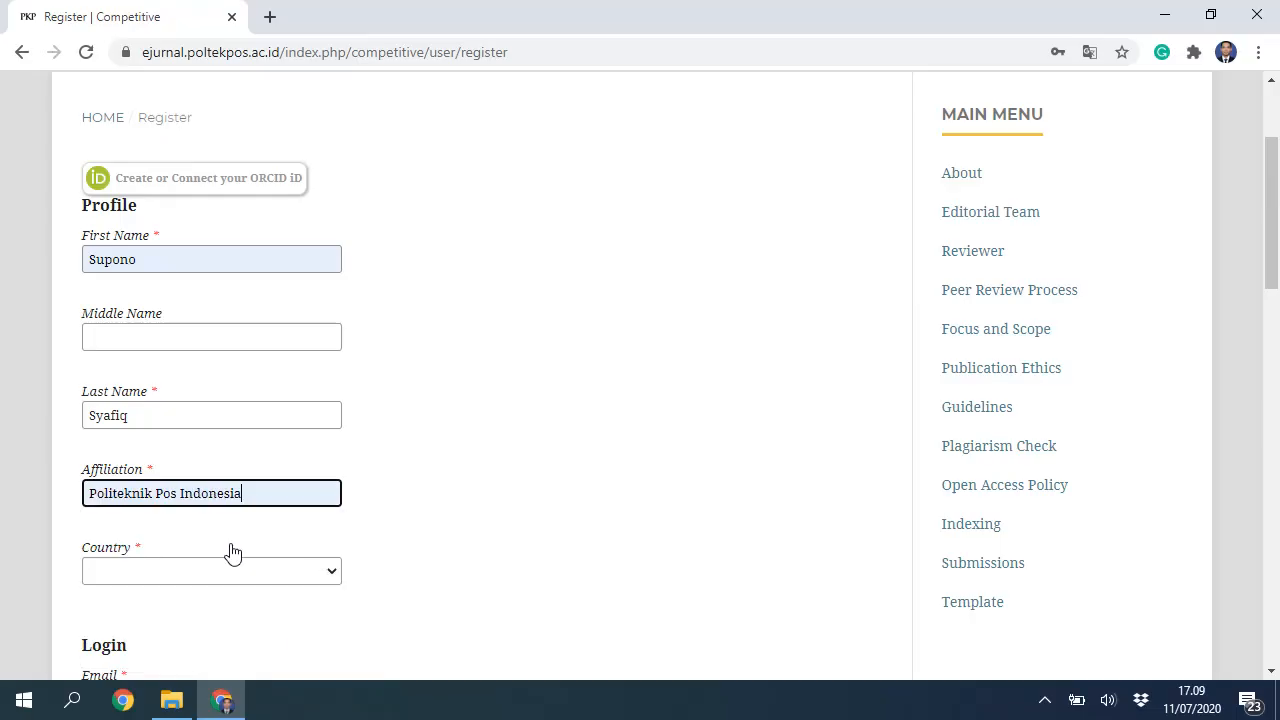
pyautogui.scroll(-2, 232, 552)
pyautogui.click(330, 376)
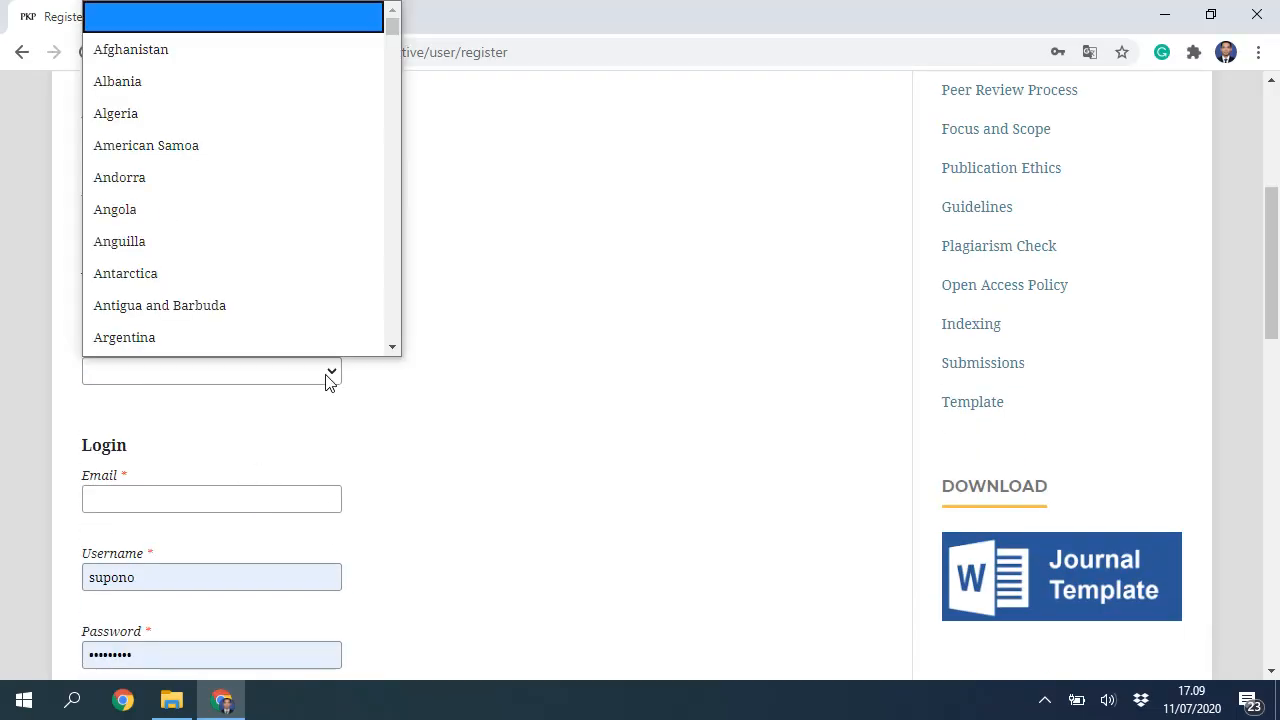
pyautogui.write('indo')
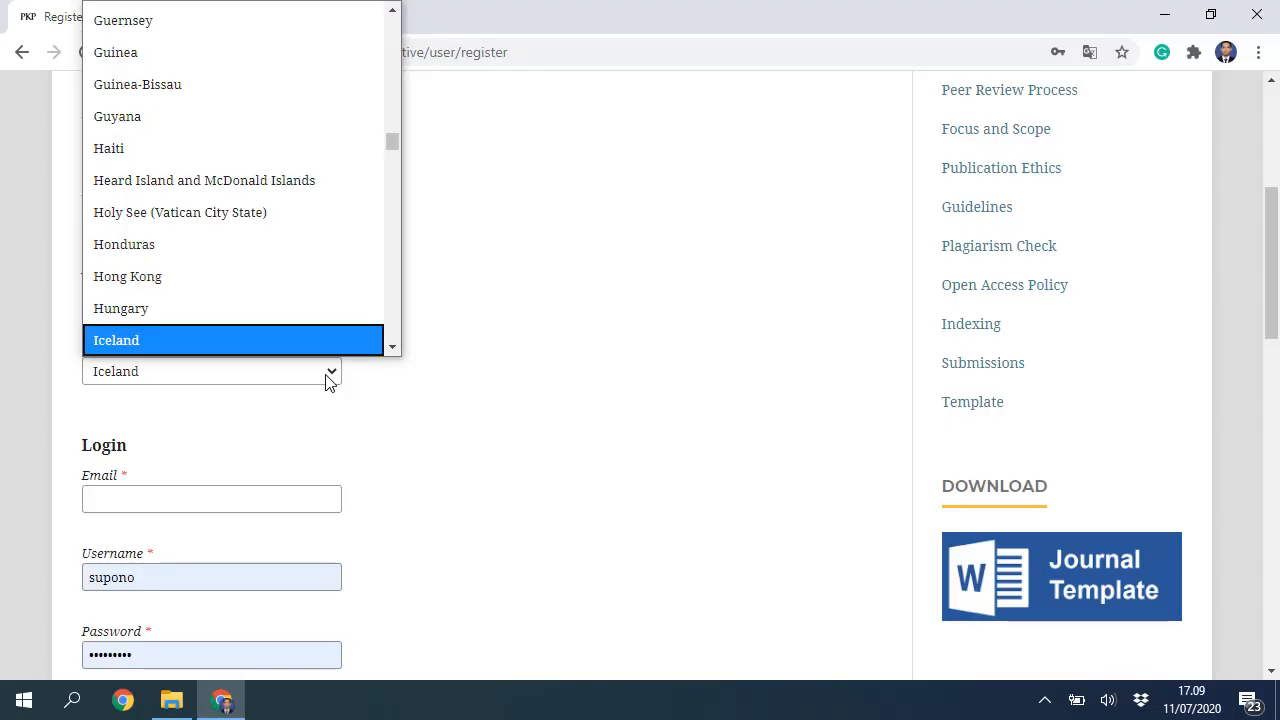
pyautogui.press('Return')
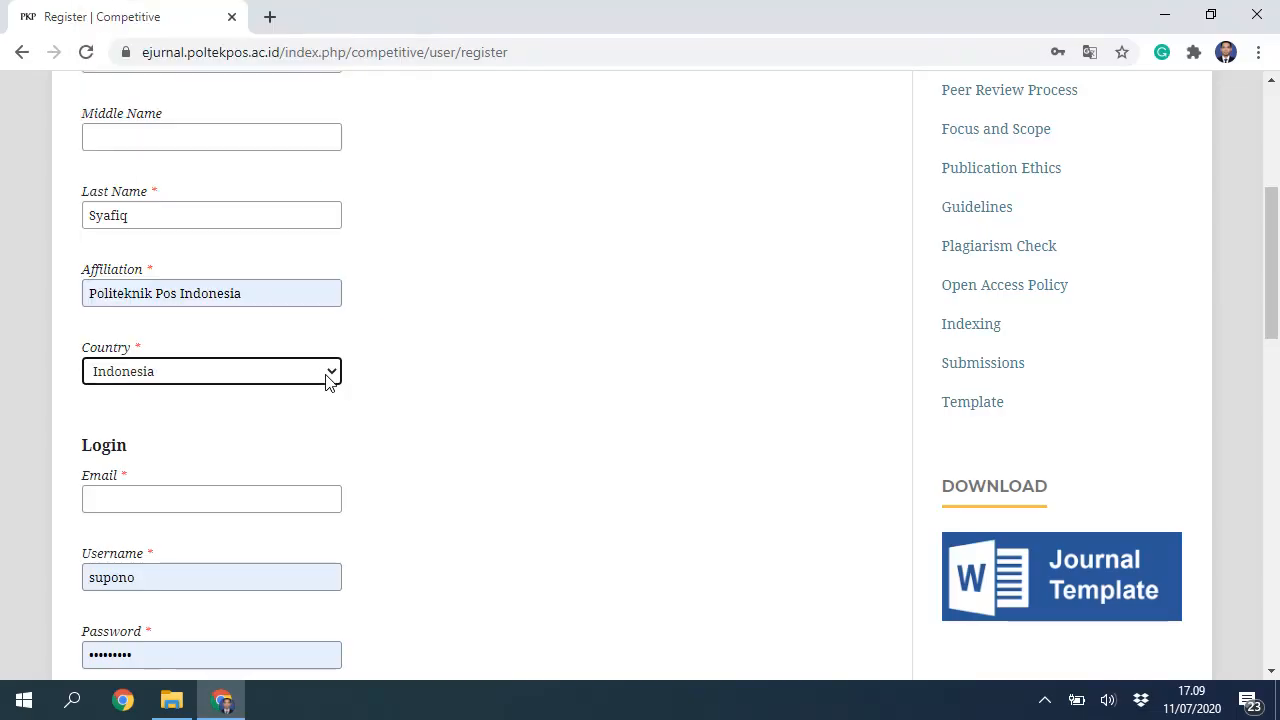
# Step: Fill the e-mail field with the saved address from autofill
pyautogui.click(230, 492)
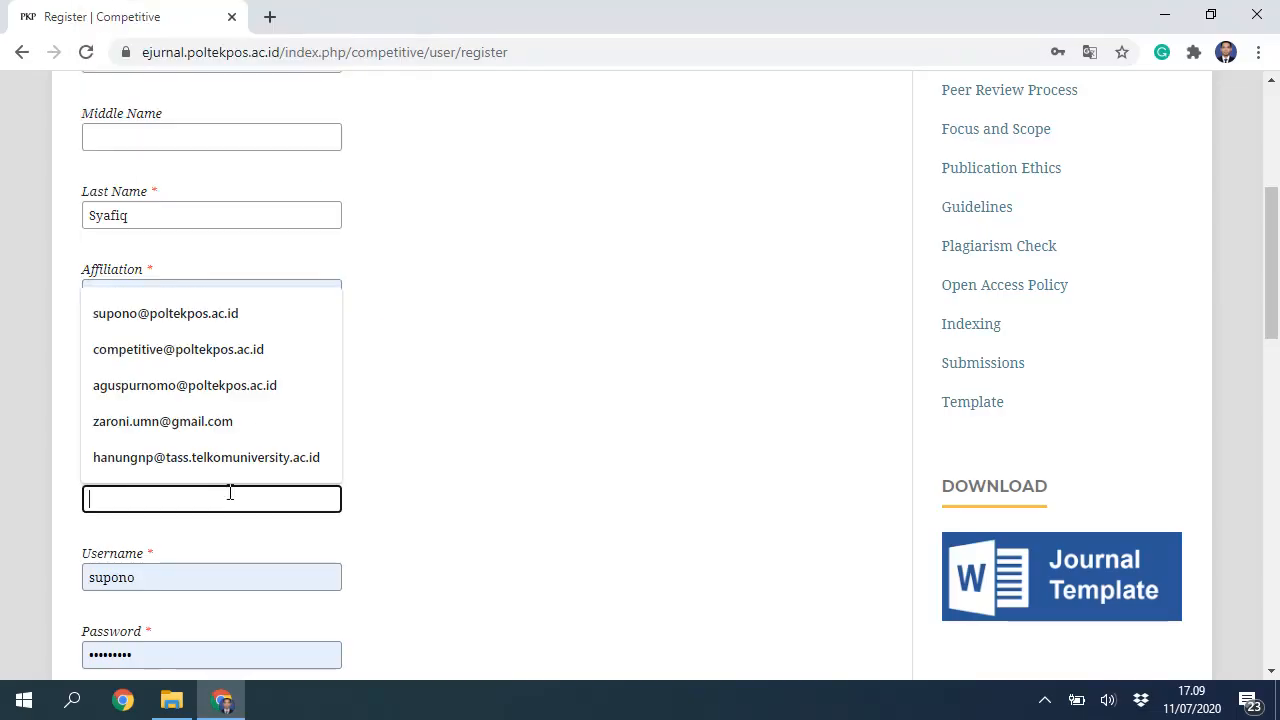
pyautogui.click(236, 313)
pyautogui.scroll(-1, 430, 480)
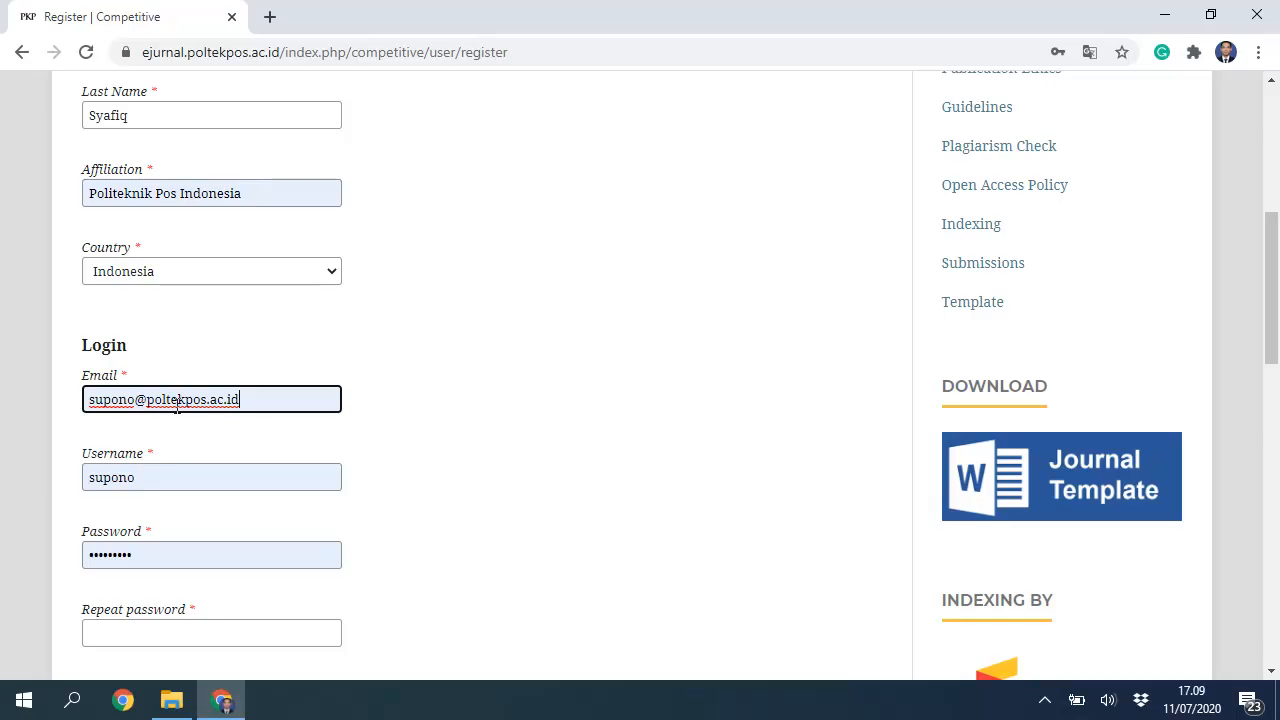
pyautogui.moveTo(148, 400); pyautogui.dragTo(257, 409)
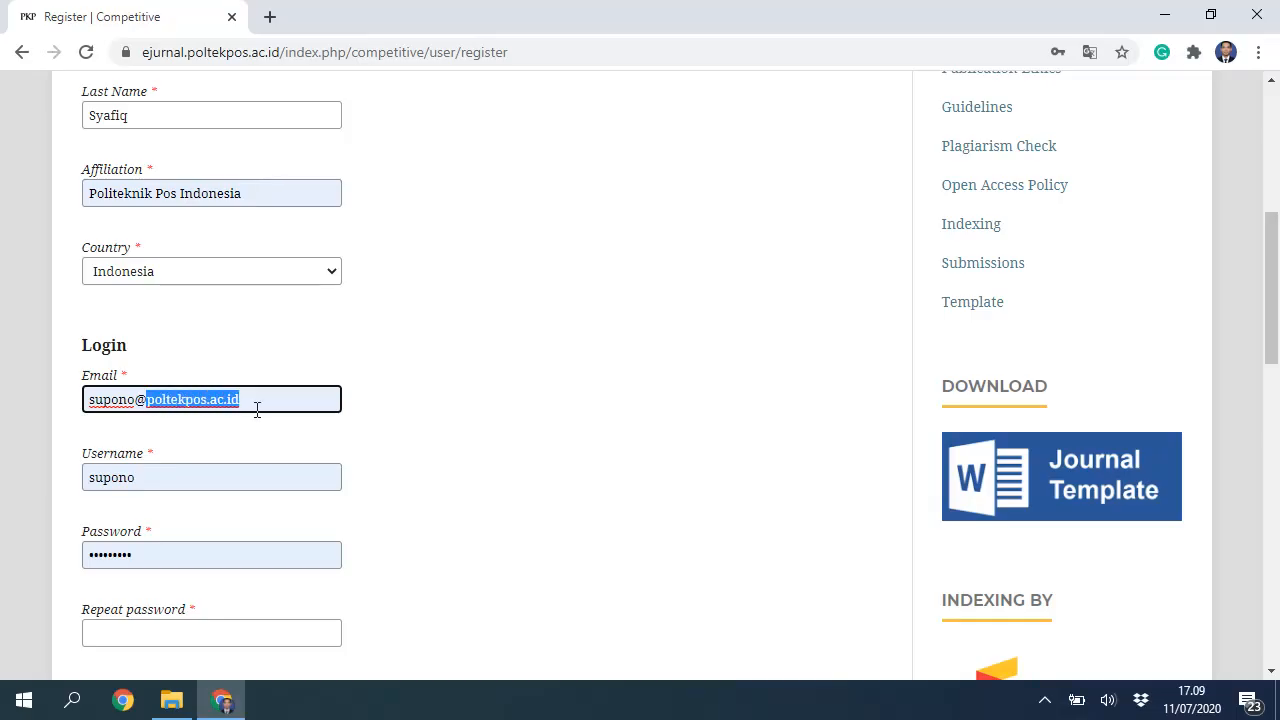
pyautogui.click(260, 398)
# Step: Check the username and password, then enter the repeated password
pyautogui.scroll(-1, 190, 385)
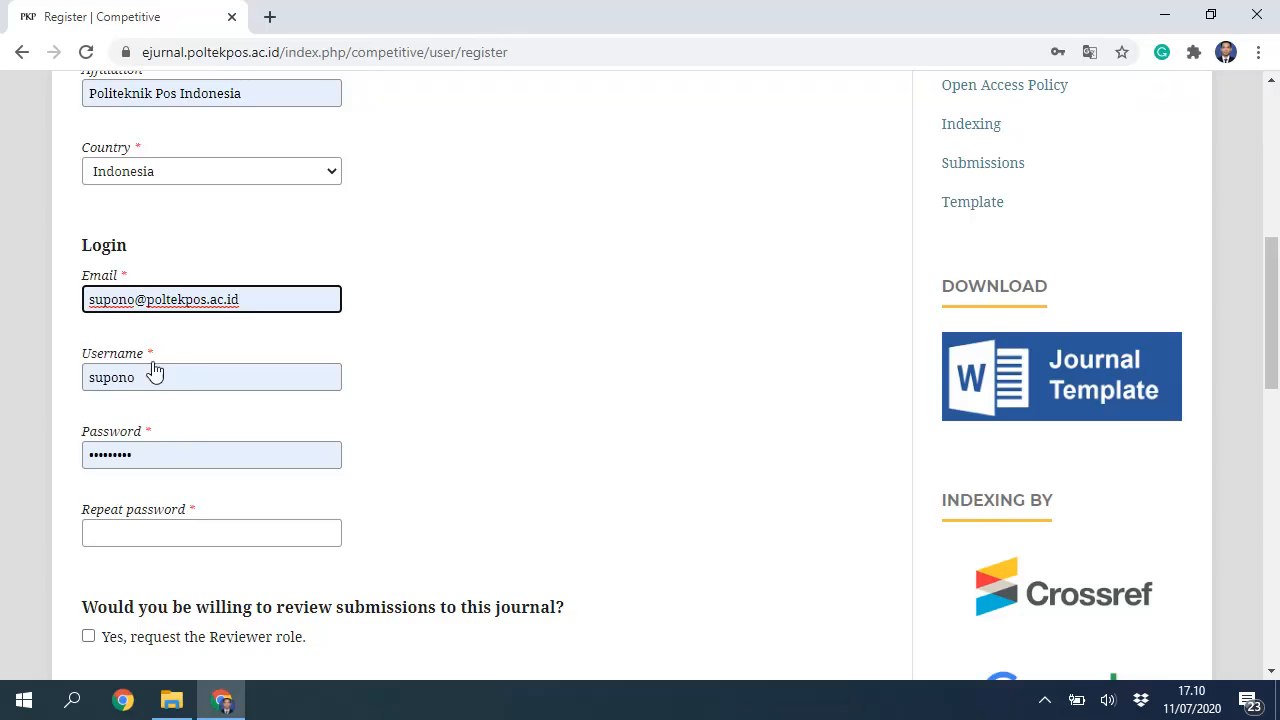
pyautogui.click(160, 377)
pyautogui.click(163, 457)
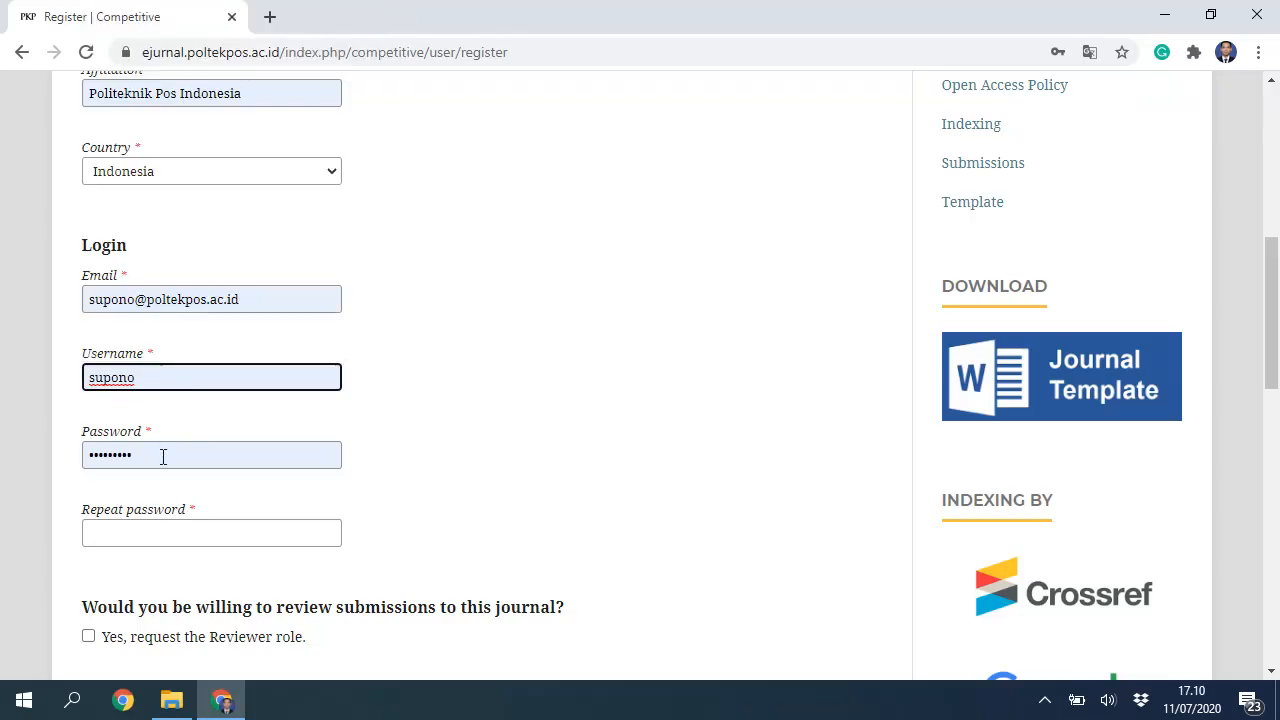
pyautogui.click(171, 530)
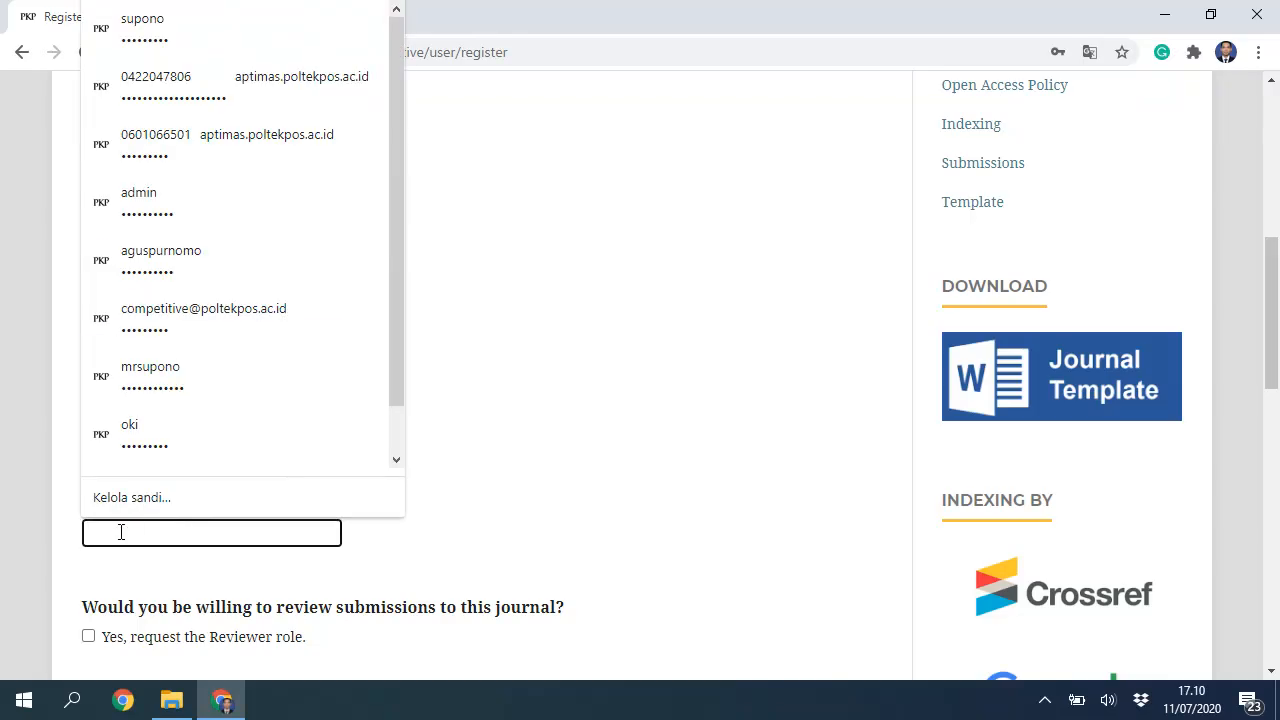
pyautogui.write('••')
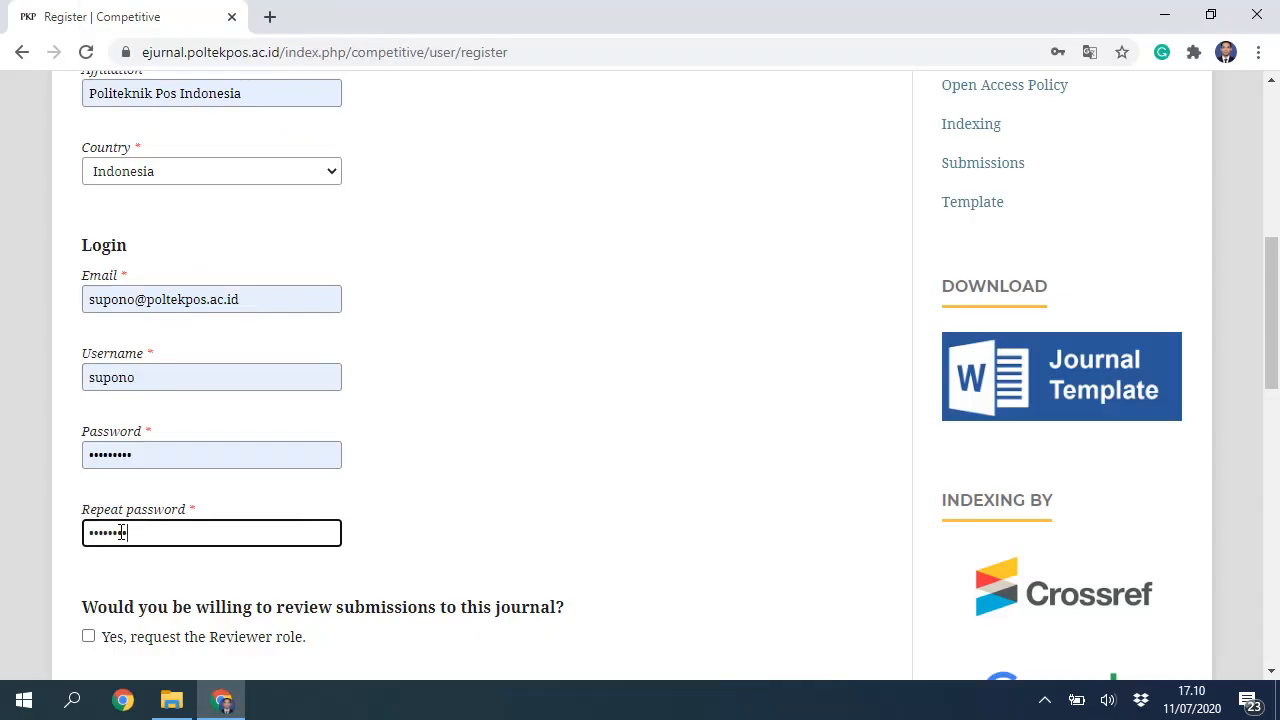
pyautogui.scroll(-2, 121, 532)
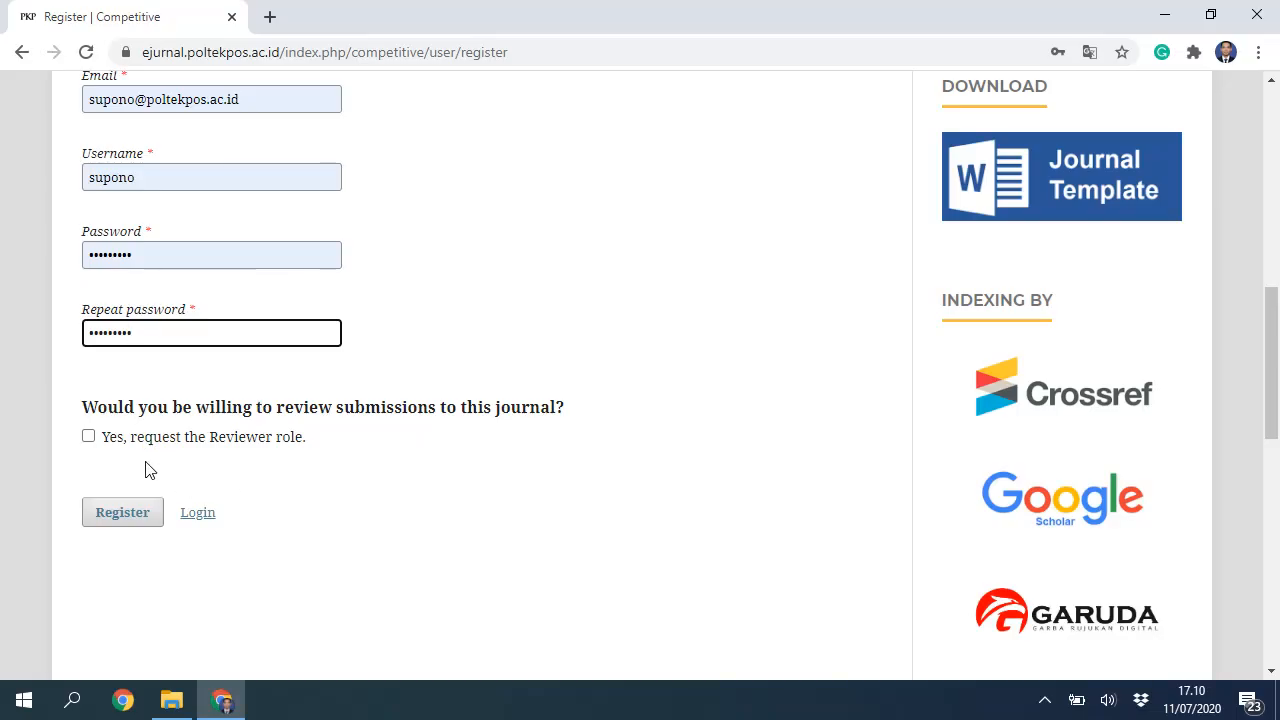
# Step: Submit the registration and read the error saying the username and e-mail are already taken
pyautogui.click(122, 514)
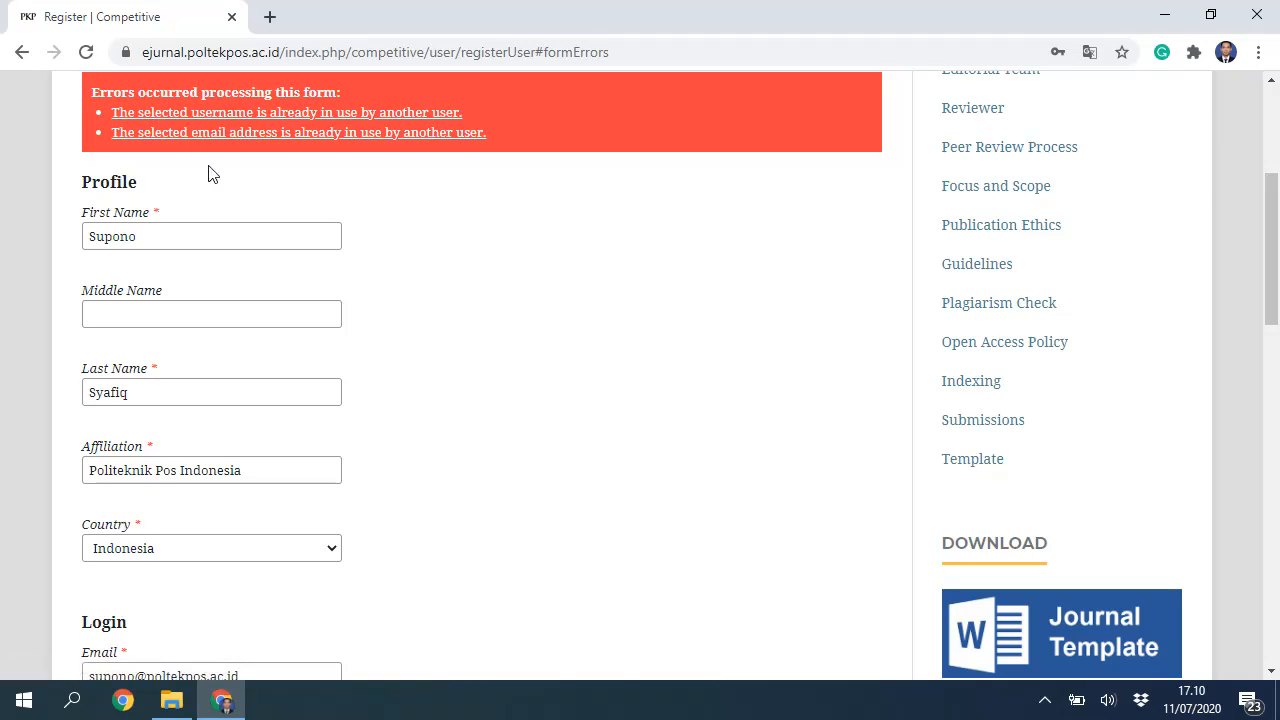
pyautogui.scroll(3, 191, 172)
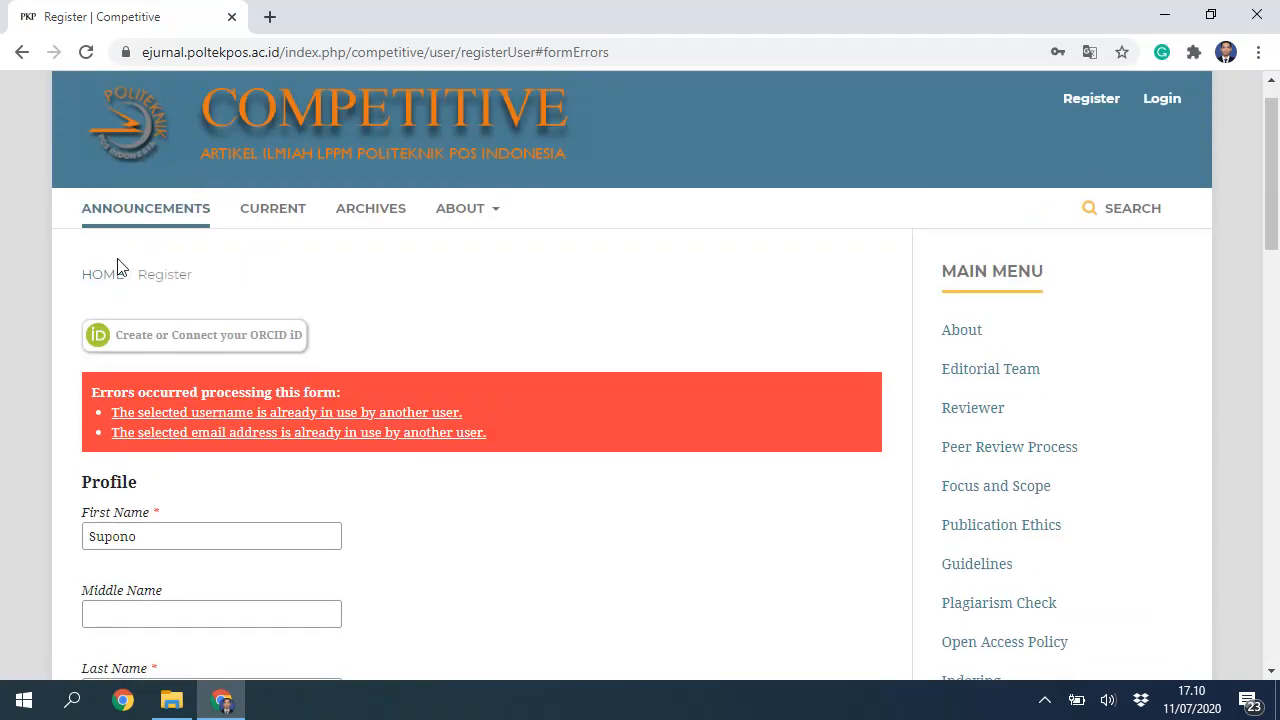
pyautogui.scroll(-1, 130, 350)
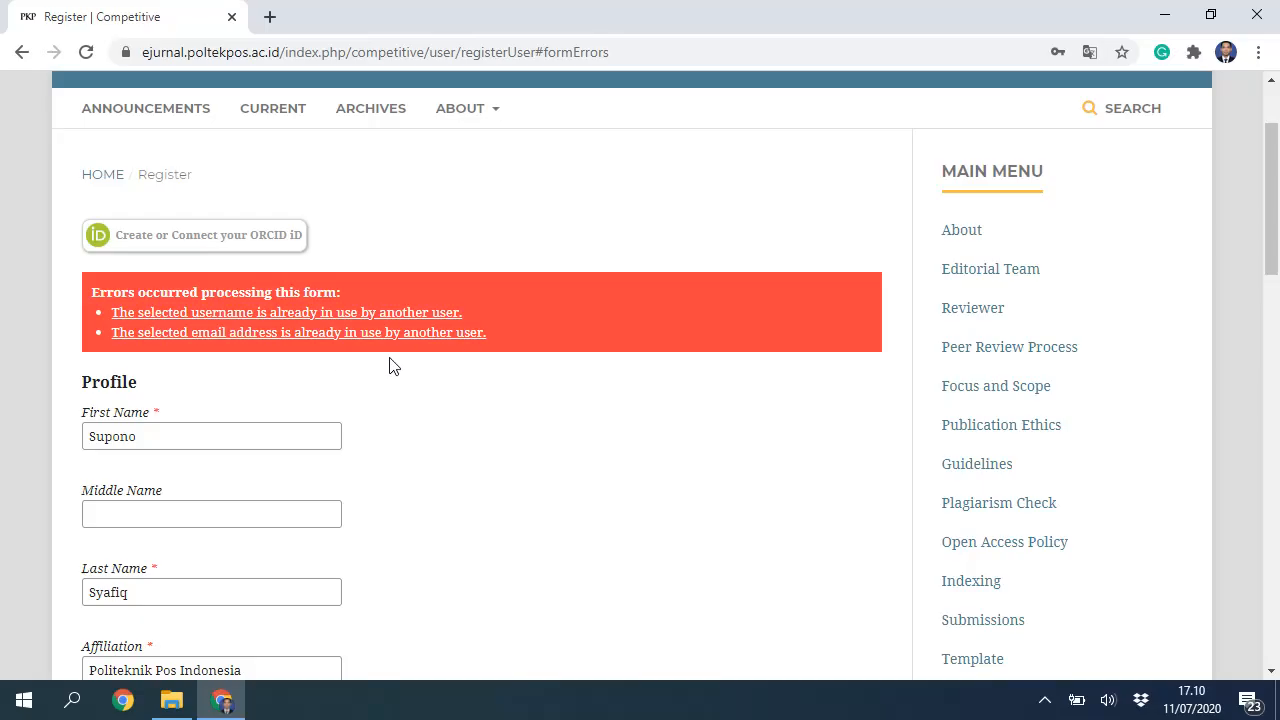
pyautogui.scroll(-3, 506, 362)
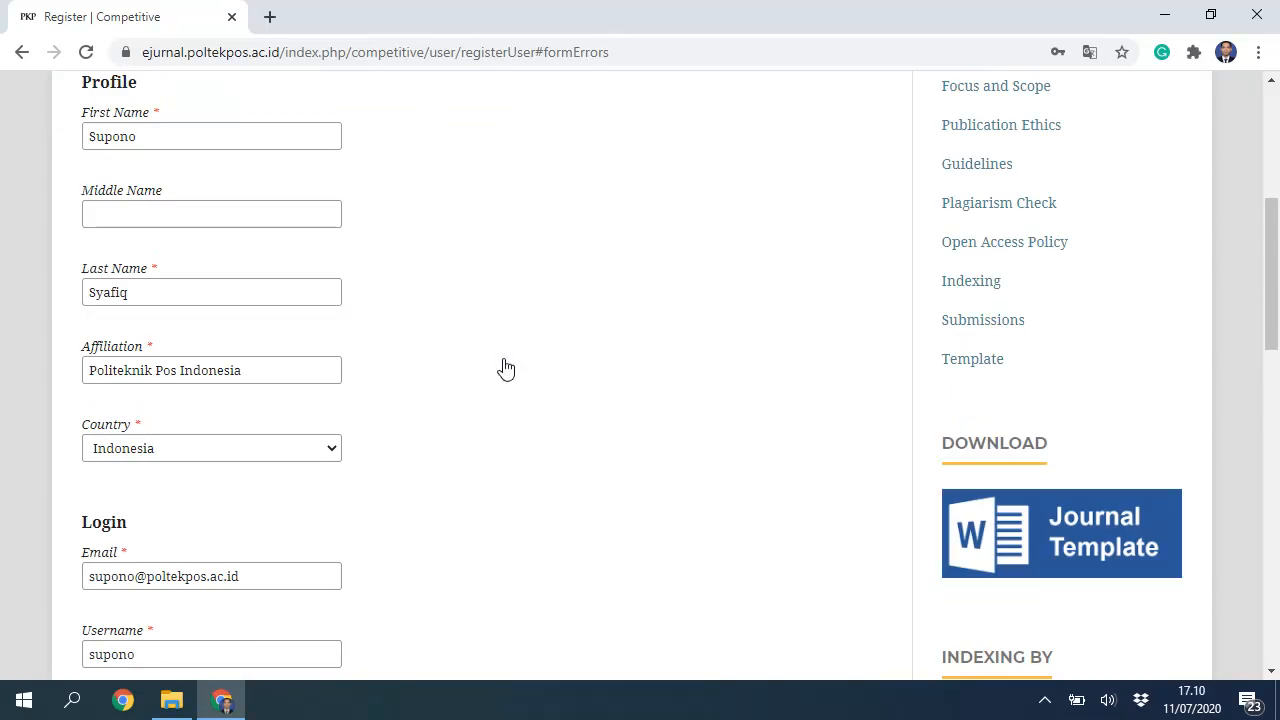
pyautogui.scroll(4, 506, 366)
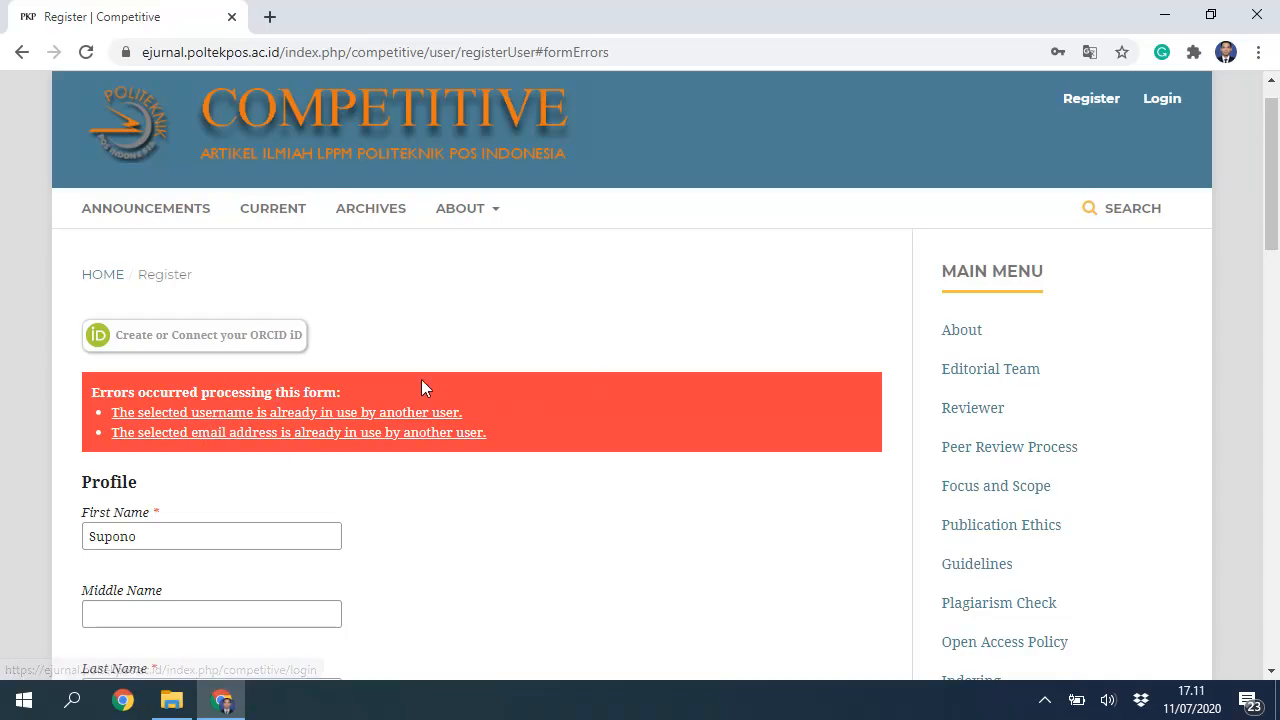
pyautogui.scroll(-3, 229, 518)
pyautogui.scroll(-2, 224, 507)
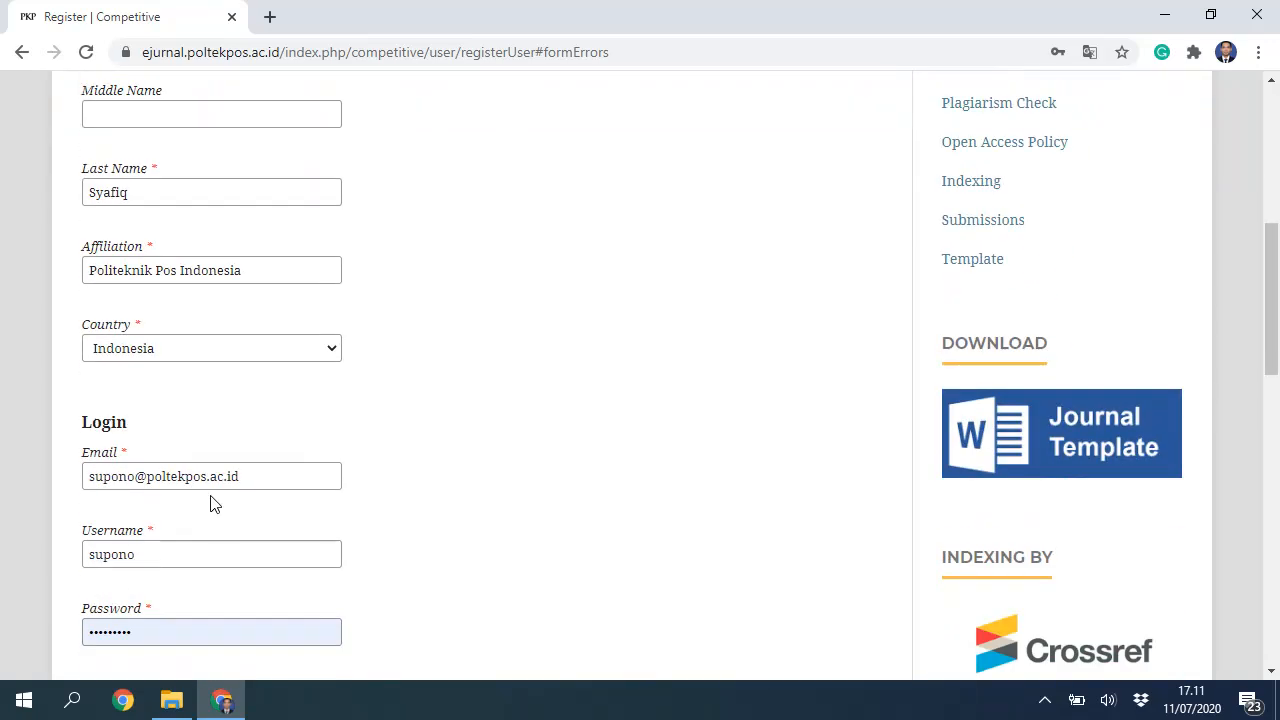
pyautogui.scroll(5, 511, 492)
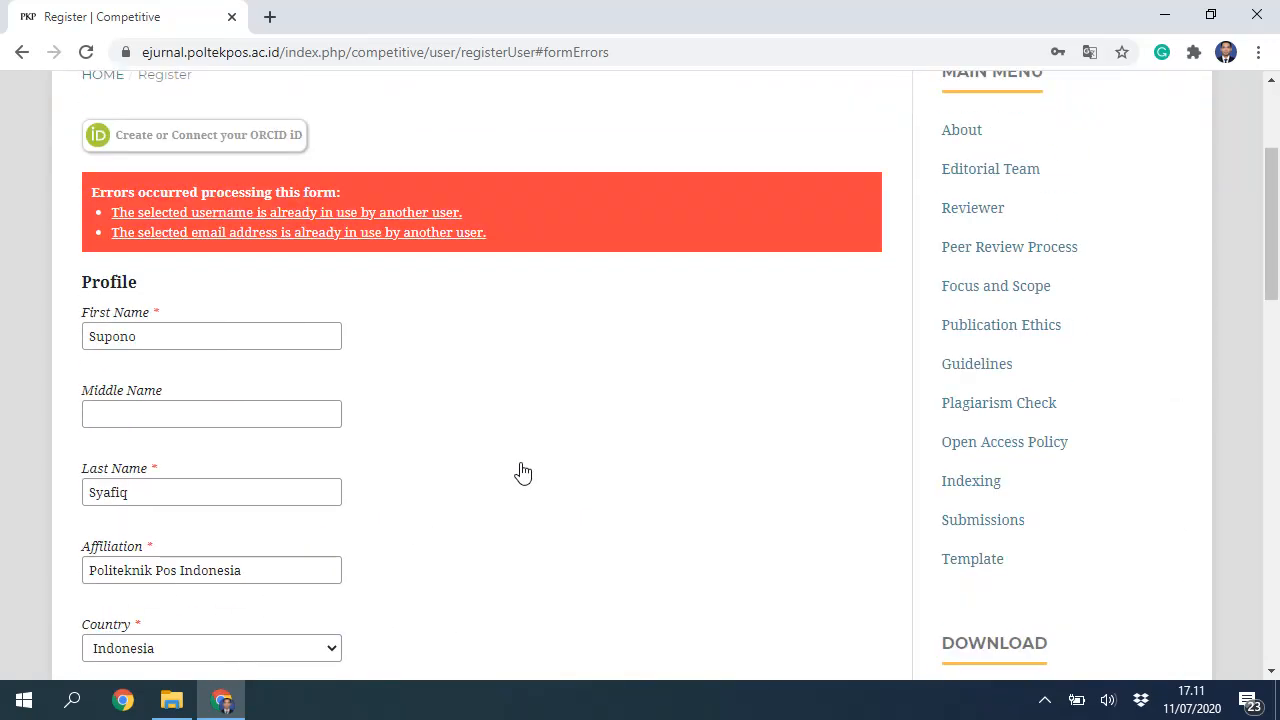
# Step: Log in to Competitive with the saved username and password to reach the Submissions dashboard
pyautogui.click(1165, 150)
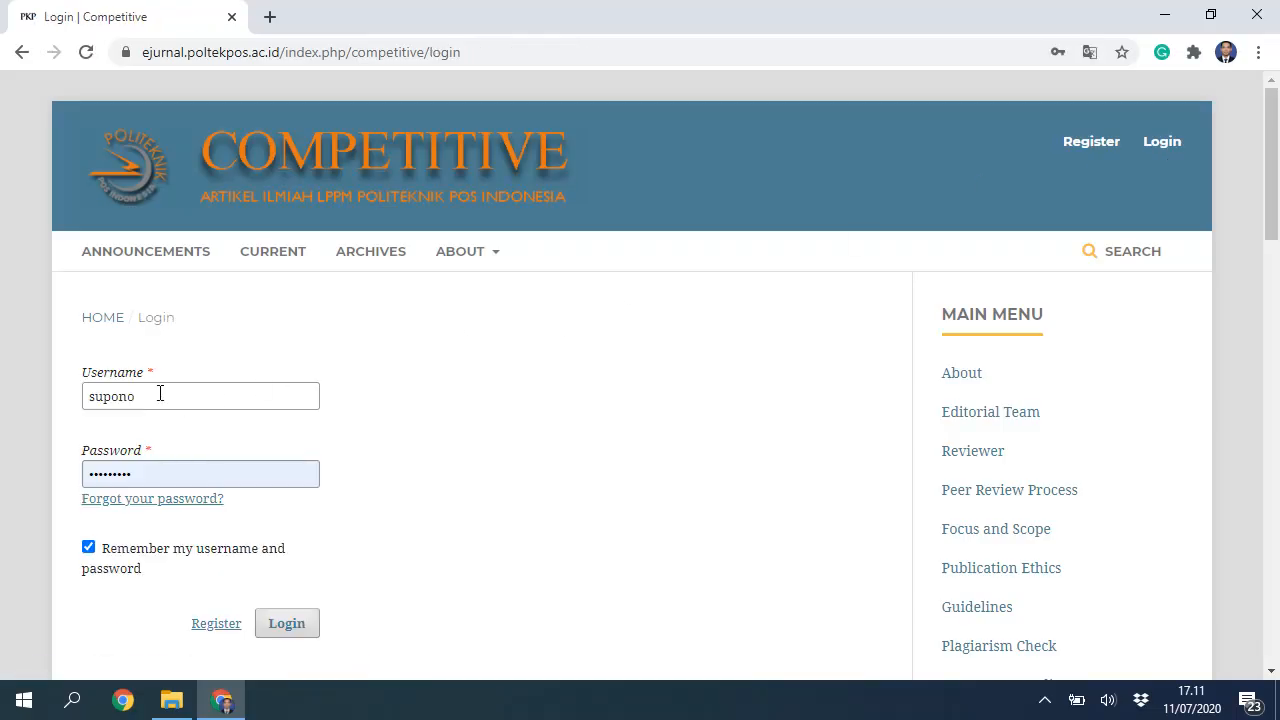
pyautogui.click(167, 398)
pyautogui.click(450, 392)
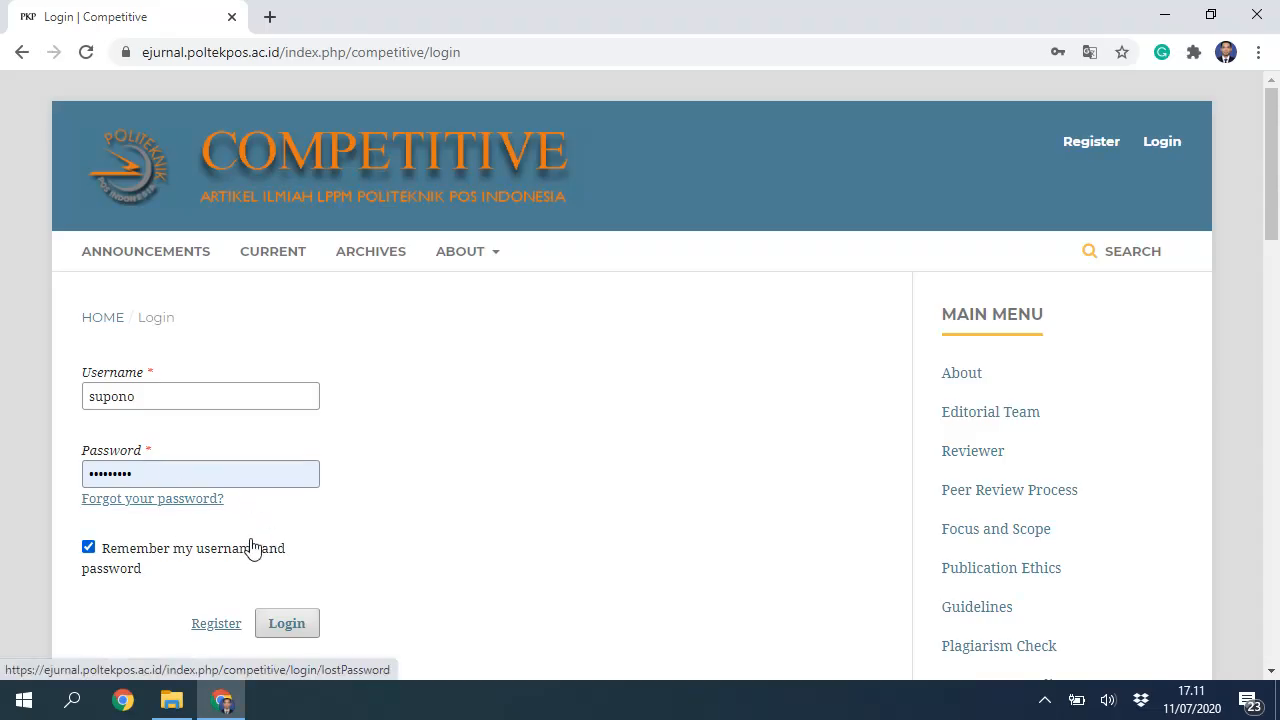
pyautogui.scroll(-1, 251, 549)
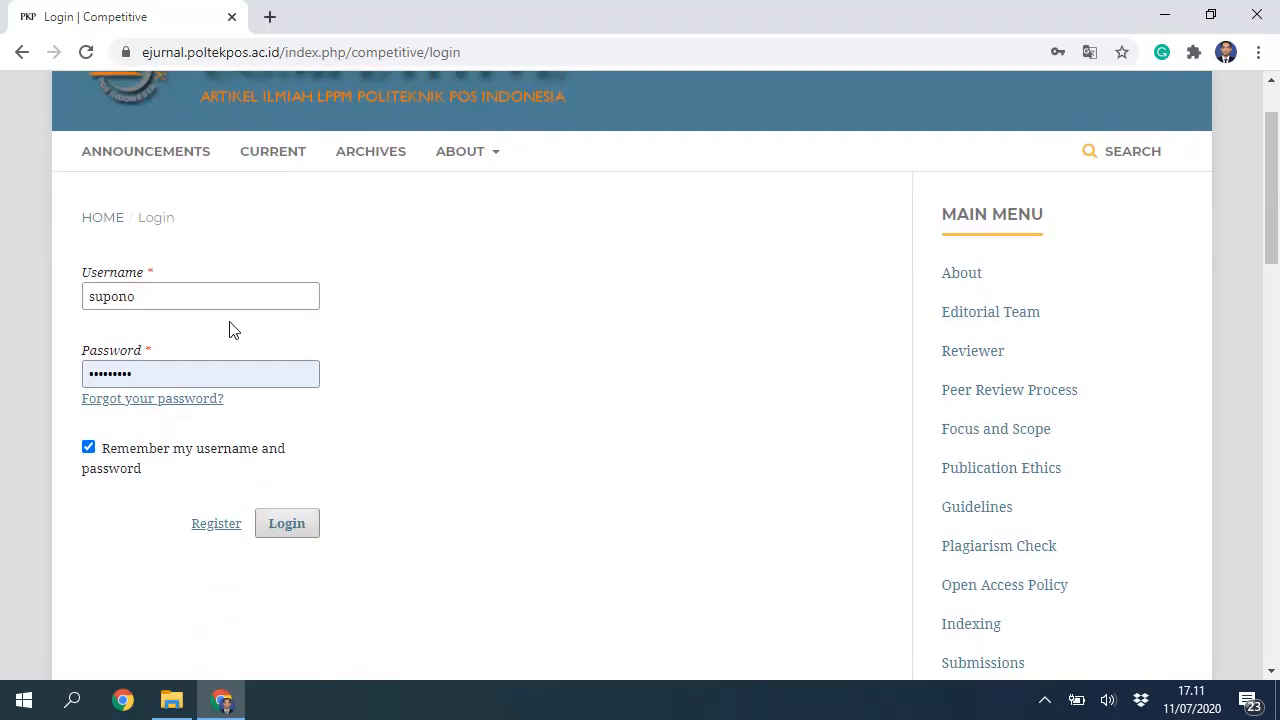
pyautogui.click(289, 525)
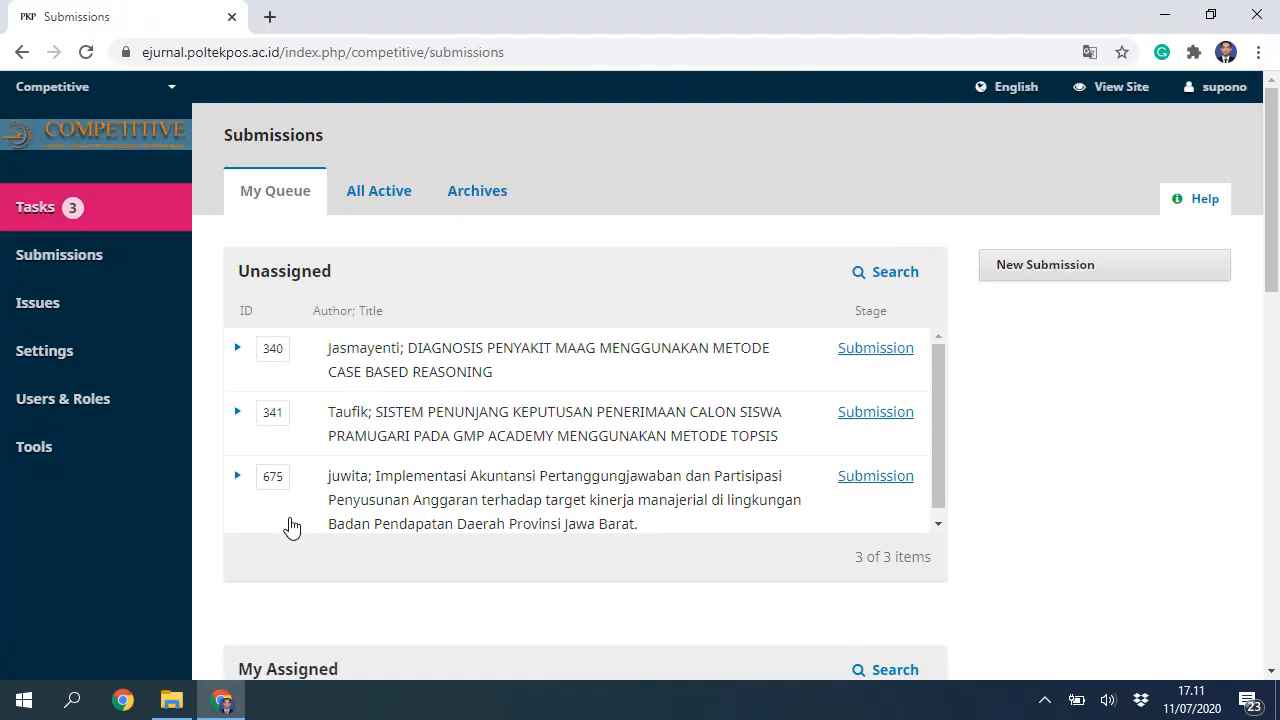
pyautogui.moveTo(60, 362)
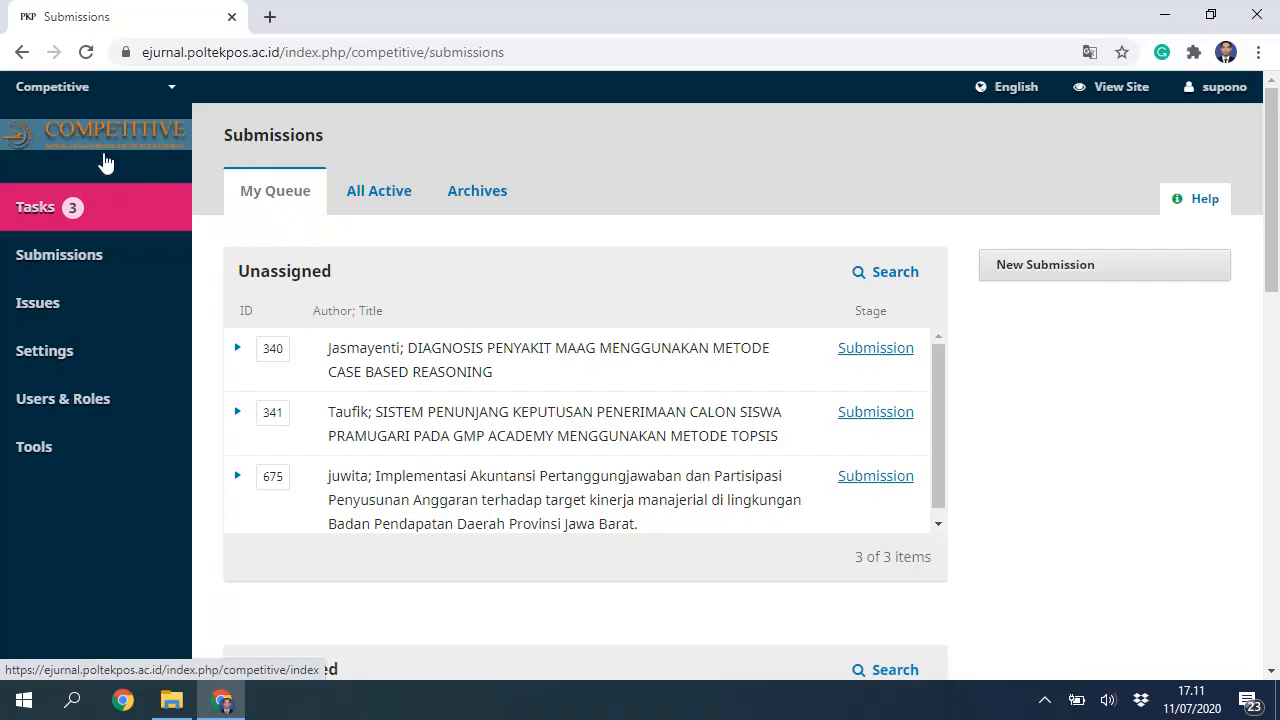
# Step: In a new tab, load ejurnal.poltekpos.ac.id/index.php and scroll its journal list to Pro Mark
pyautogui.click(269, 17)
pyautogui.write('jur')
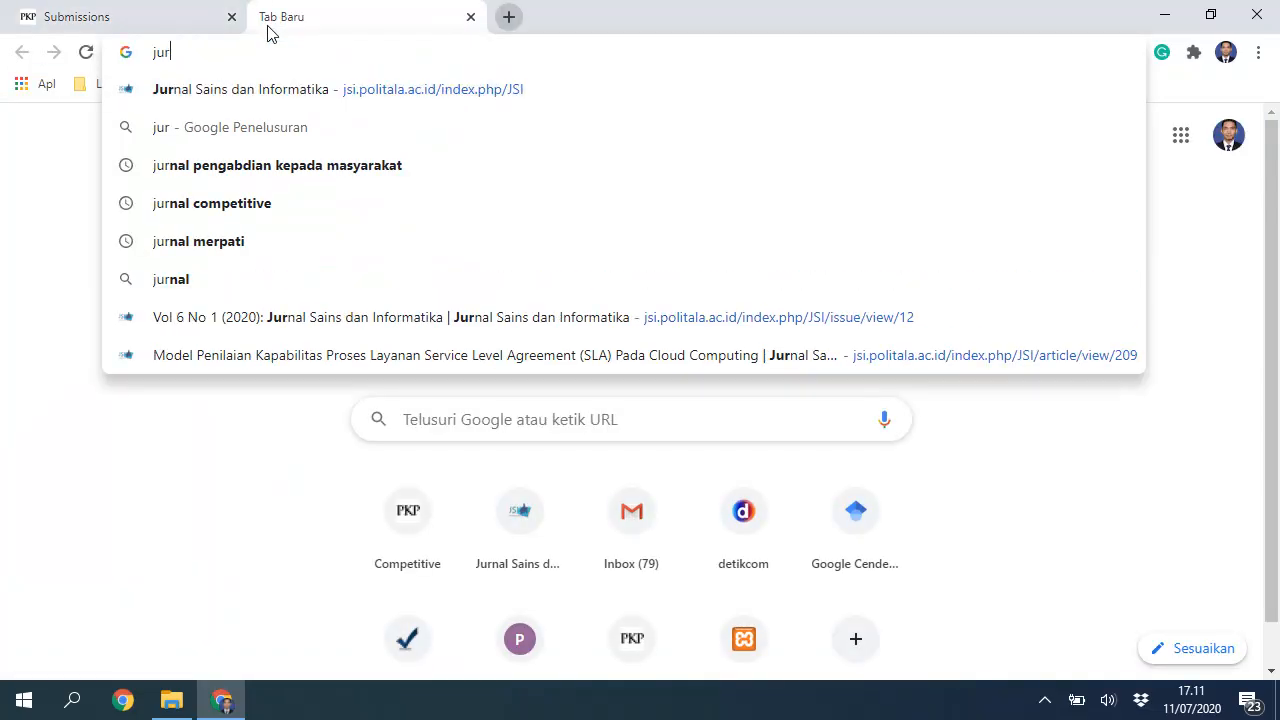
pyautogui.press('BackSpace')
pyautogui.press('BackSpace')
pyautogui.press('BackSpace')
pyautogui.write('eju')
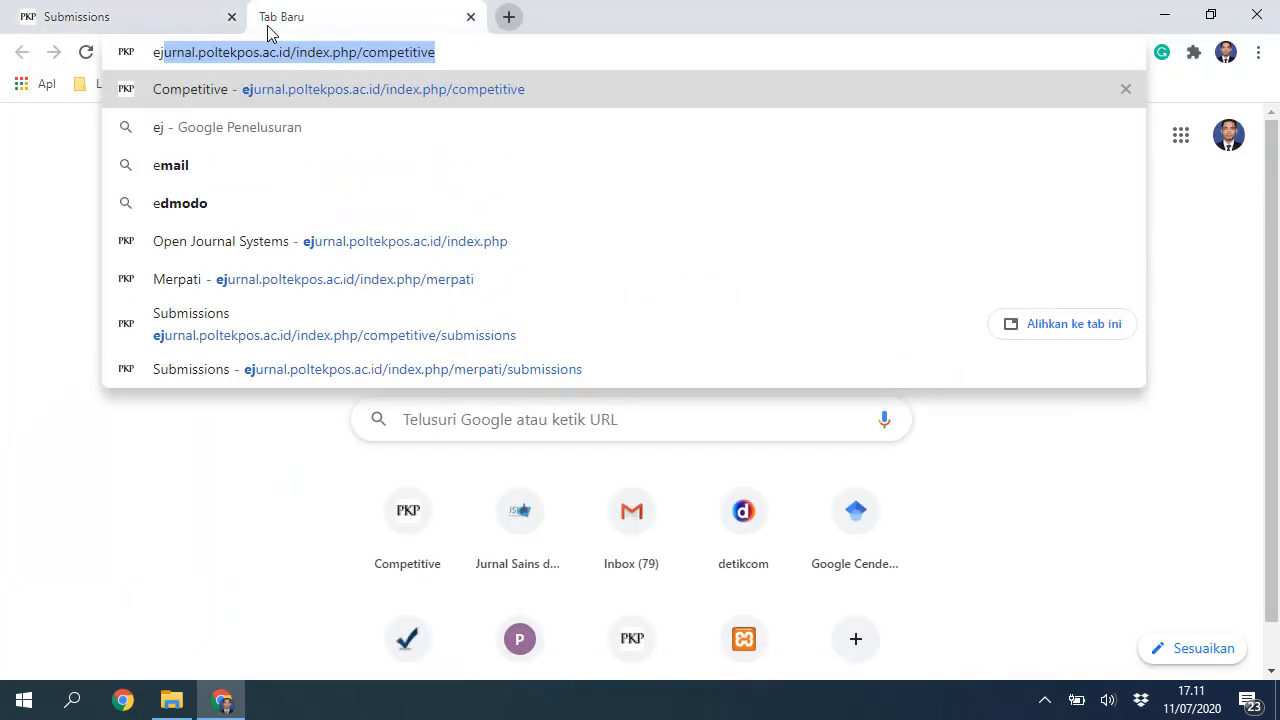
pyautogui.press('End')
pyautogui.hotkey('ctrl', 'shift', 'Left')
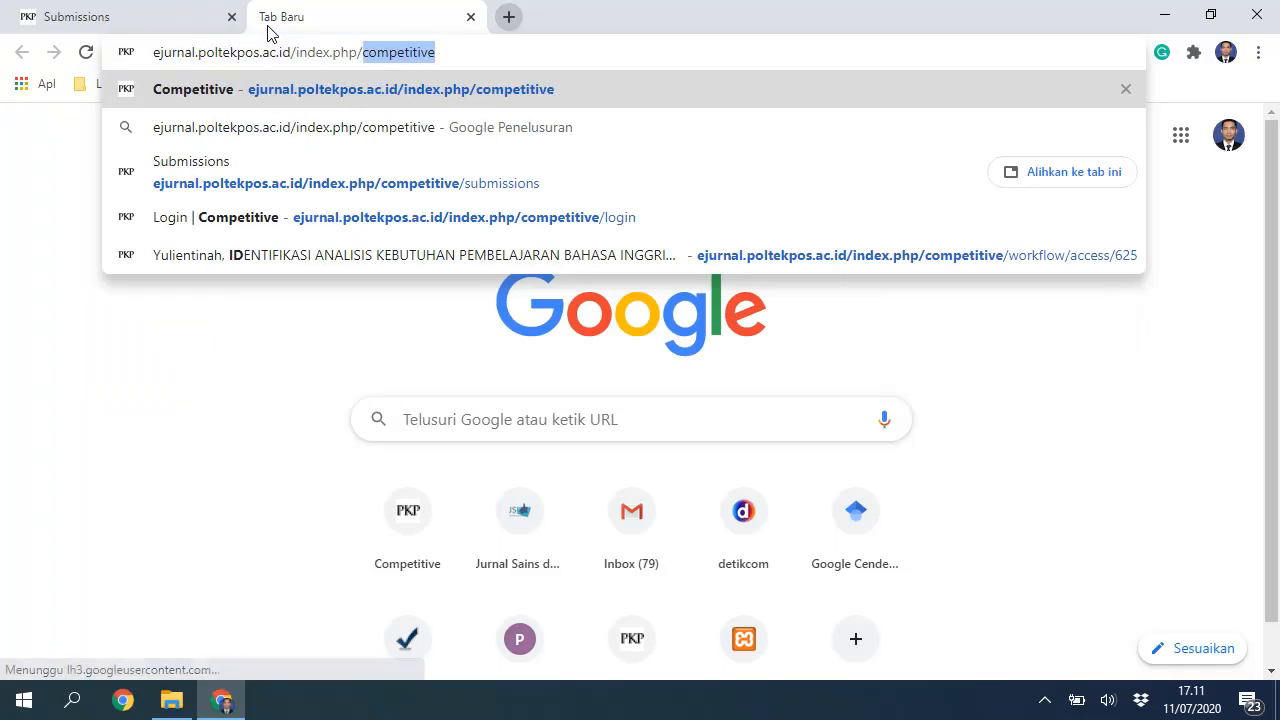
pyautogui.press('BackSpace')
pyautogui.press('BackSpace')
pyautogui.press('Return')
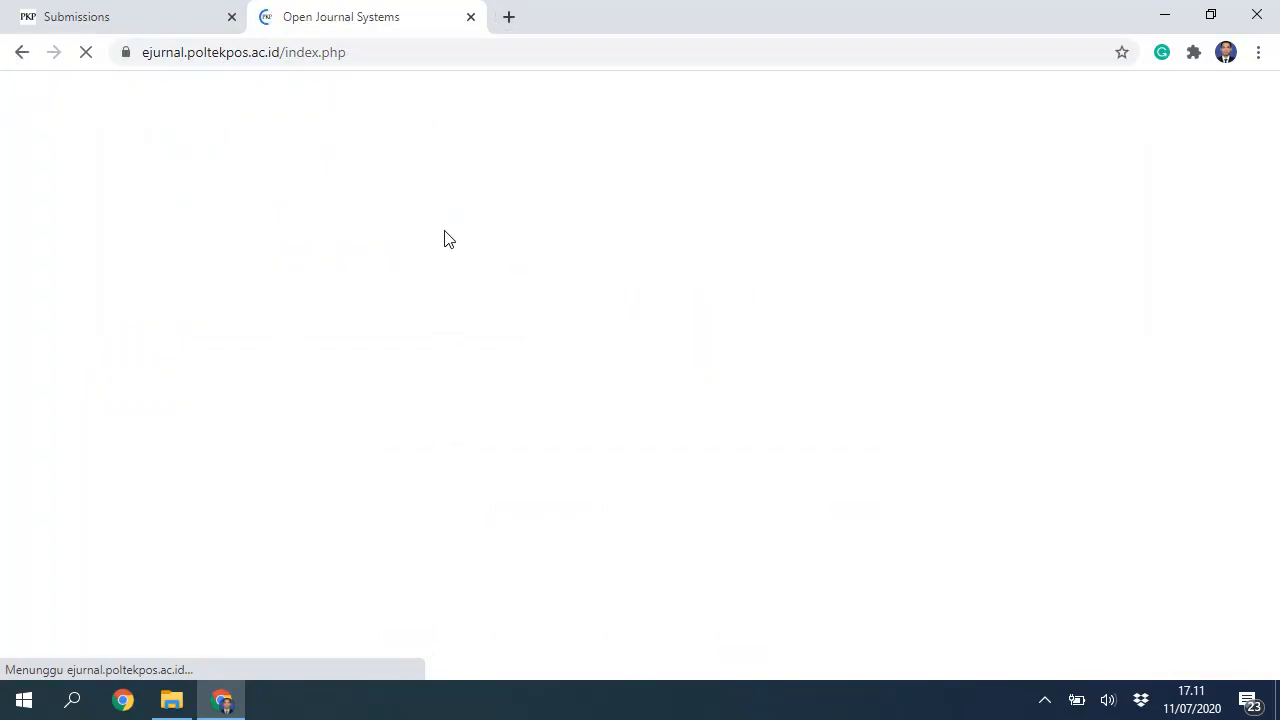
pyautogui.scroll(-5, 458, 330)
pyautogui.scroll(-13, 458, 344)
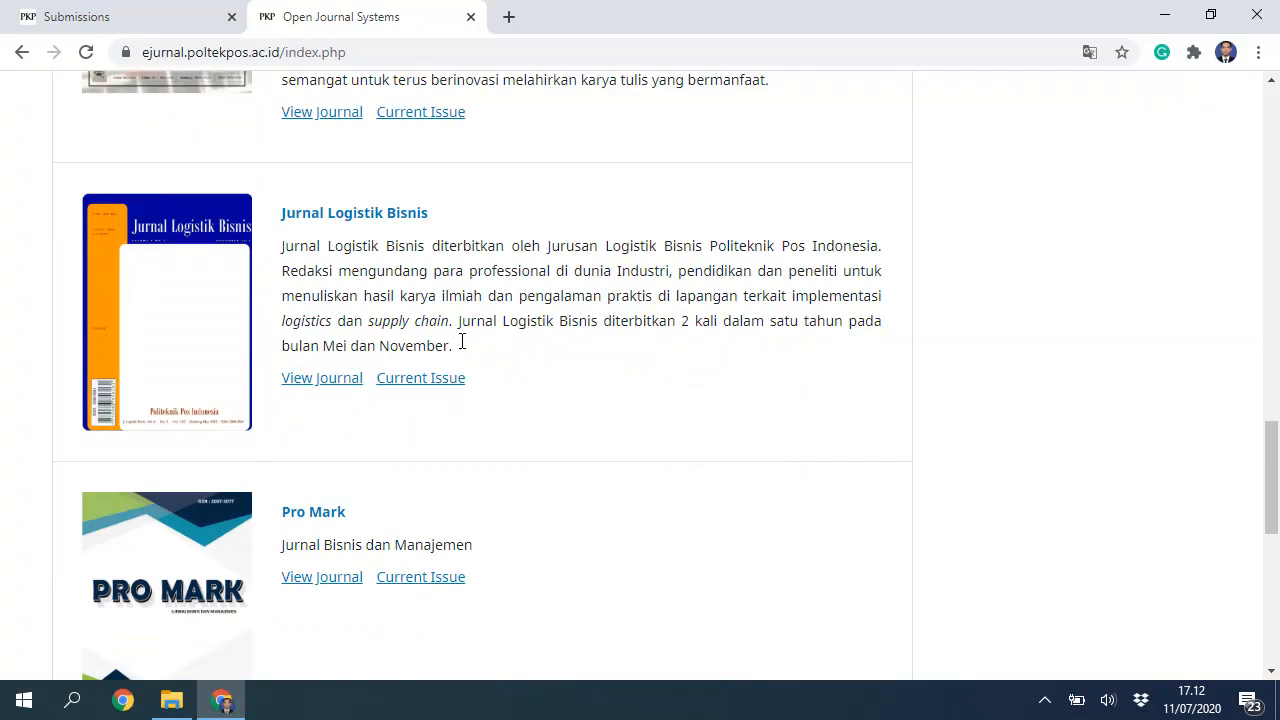
pyautogui.scroll(3, 462, 345)
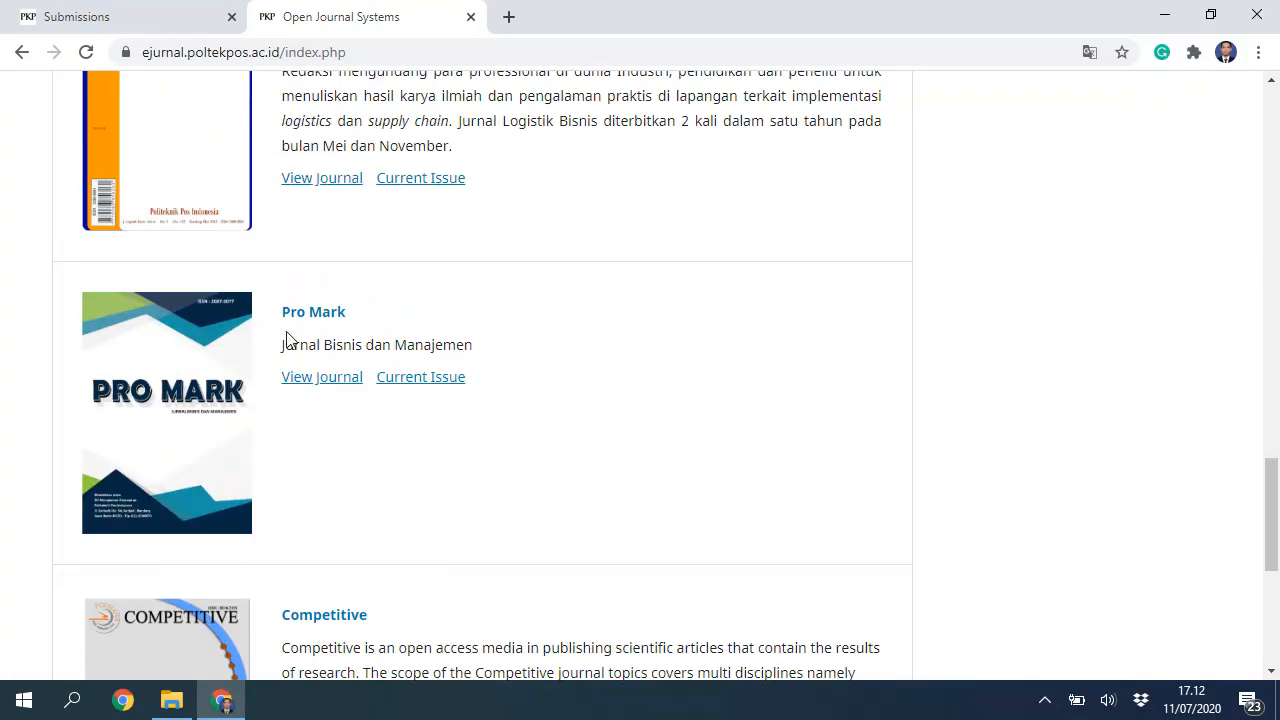
# Step: Switch from the Submissions dashboard to the Pro Mark journal and open the account menu
pyautogui.click(115, 17)
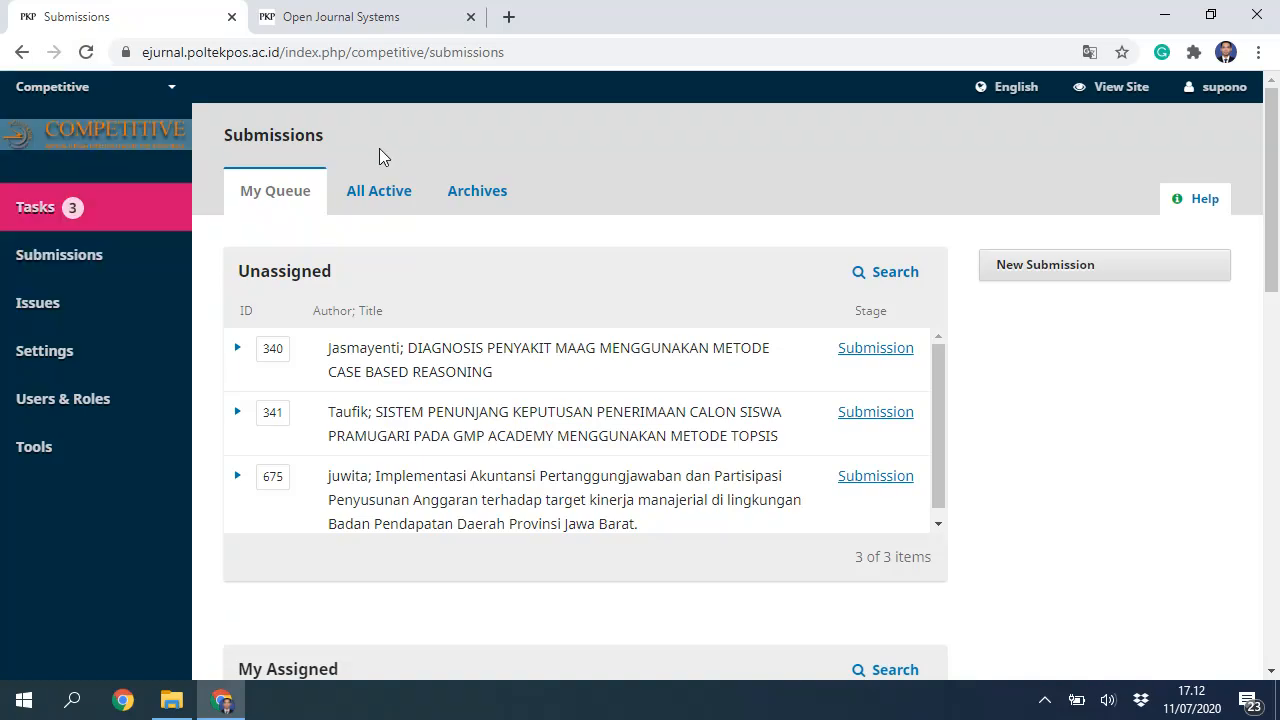
pyautogui.moveTo(170, 92)
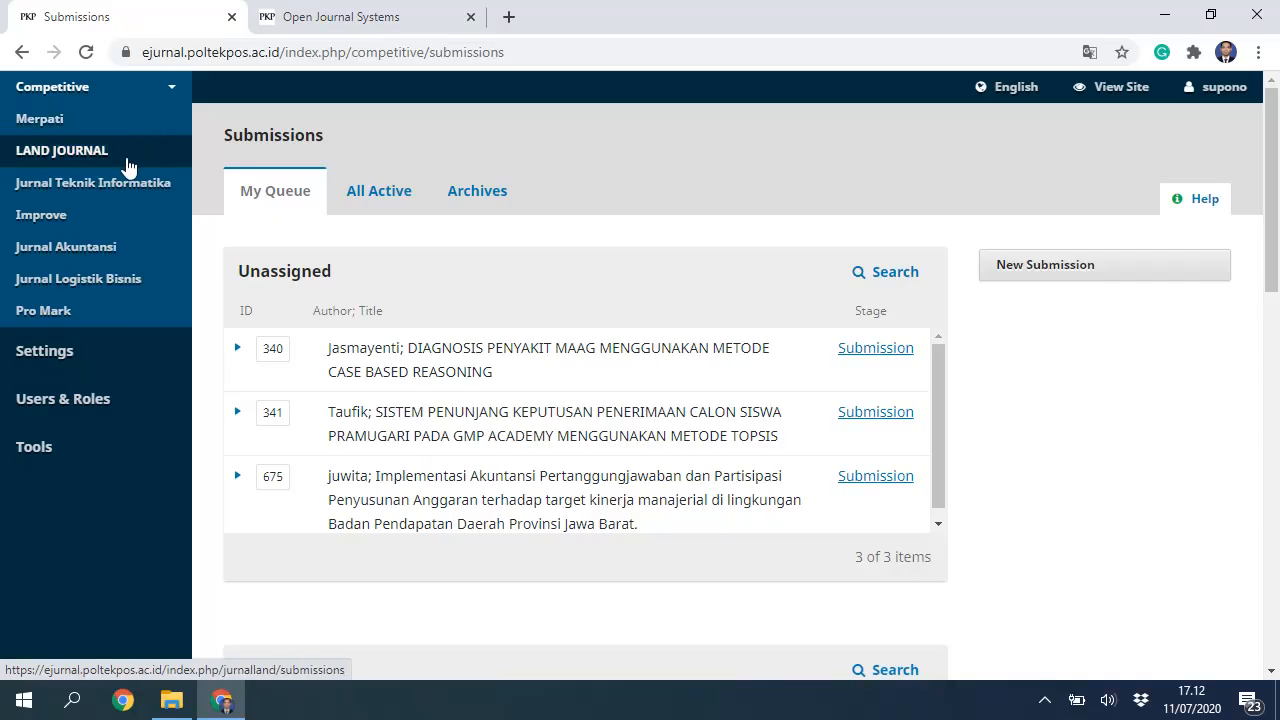
pyautogui.click(66, 320)
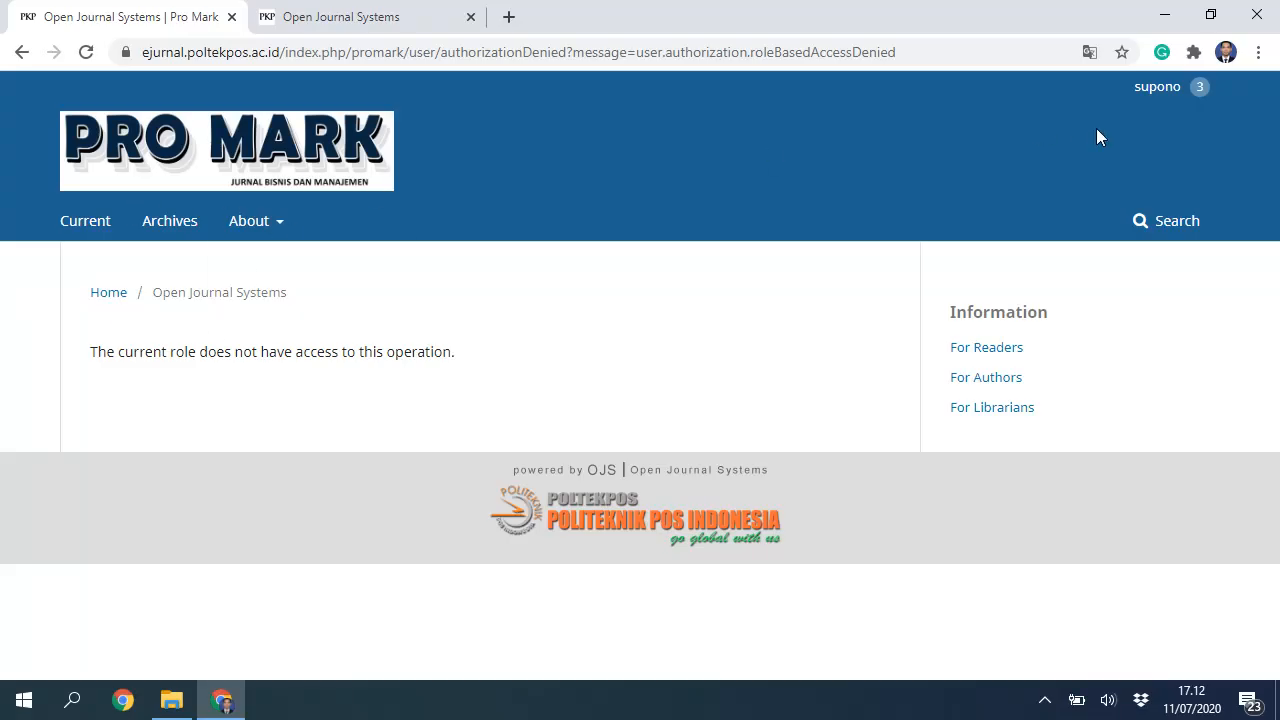
pyautogui.moveTo(1172, 100)
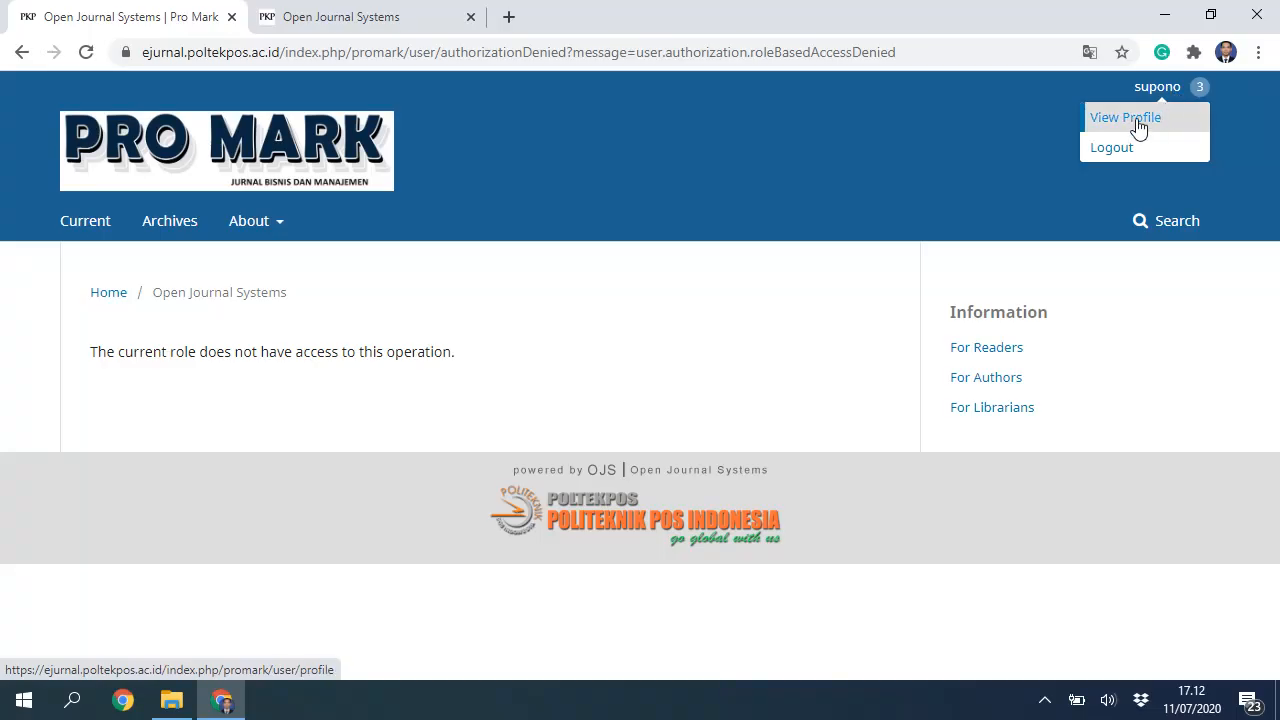
# Step: Tick Author in the profile's Roles for Pro Mark, save, and reload the profile
pyautogui.click(1137, 121)
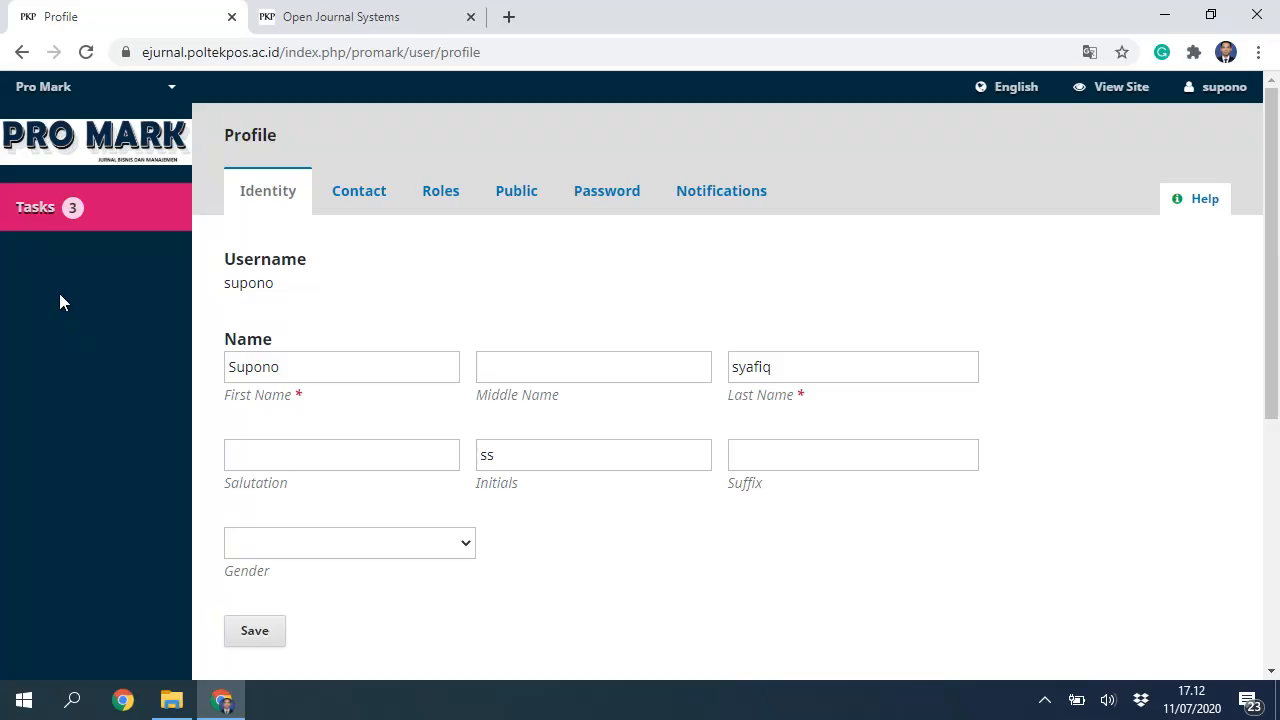
pyautogui.click(448, 199)
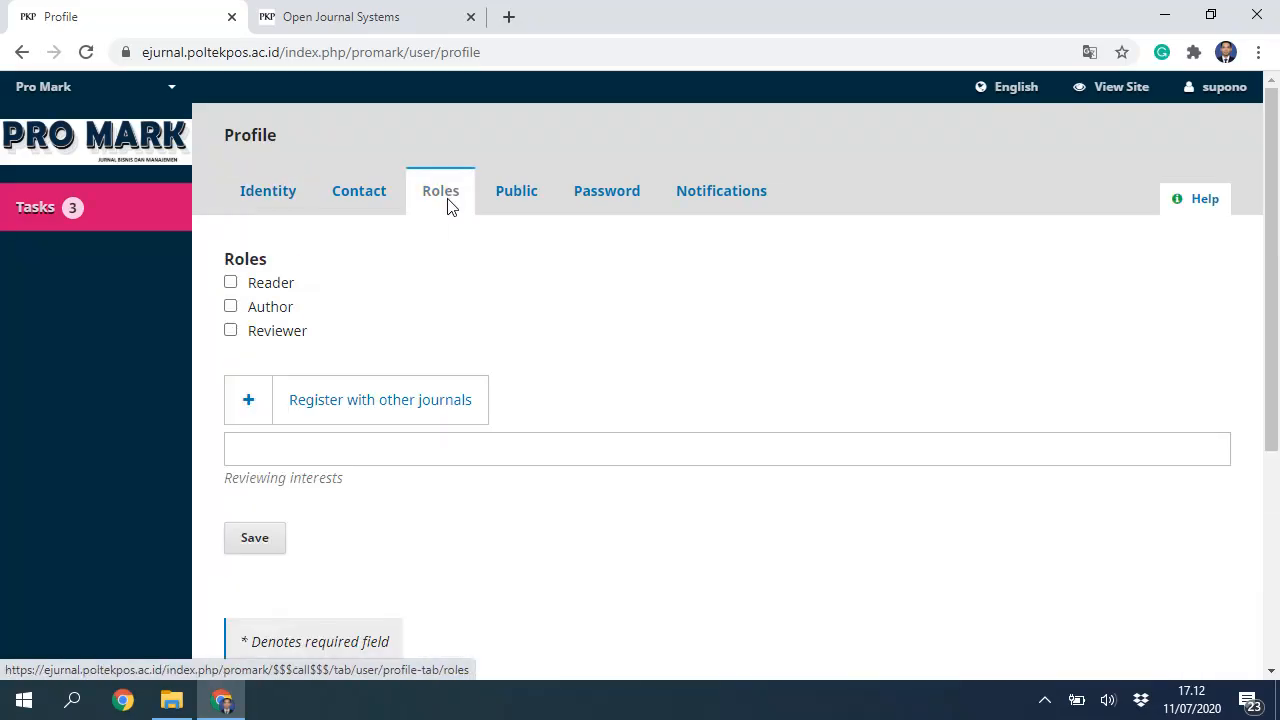
pyautogui.click(231, 307)
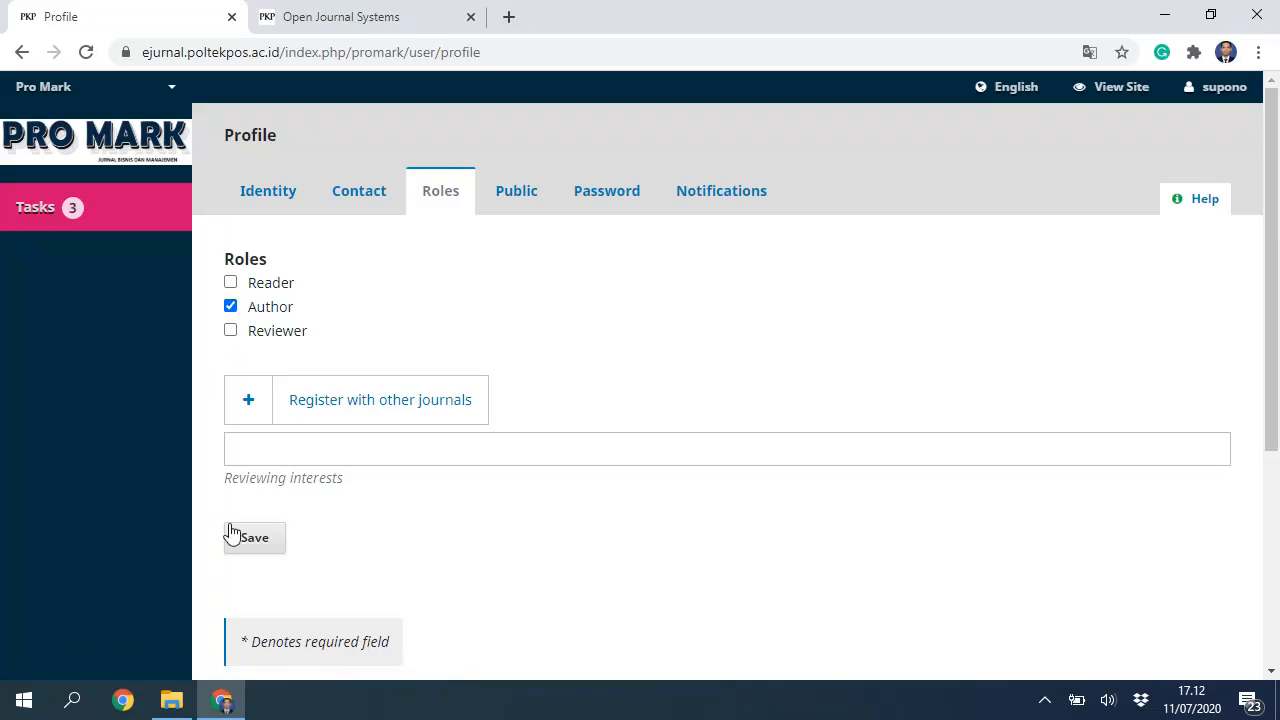
pyautogui.click(255, 545)
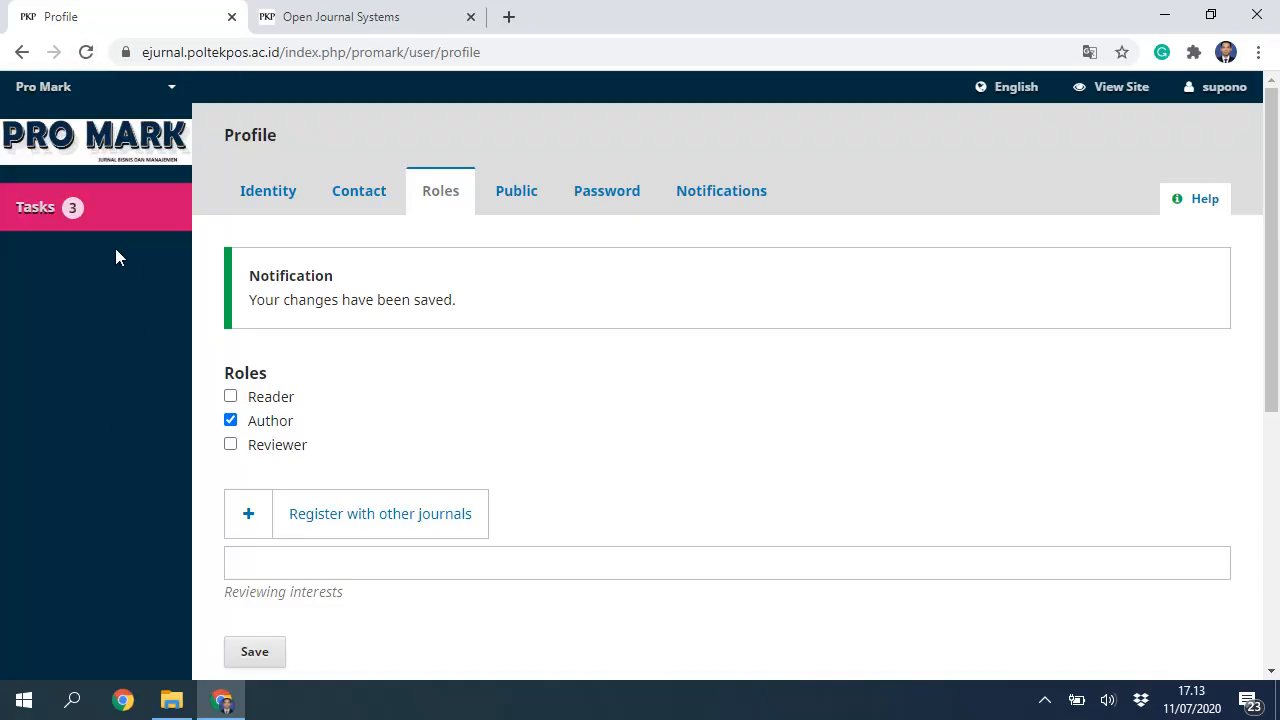
pyautogui.click(87, 52)
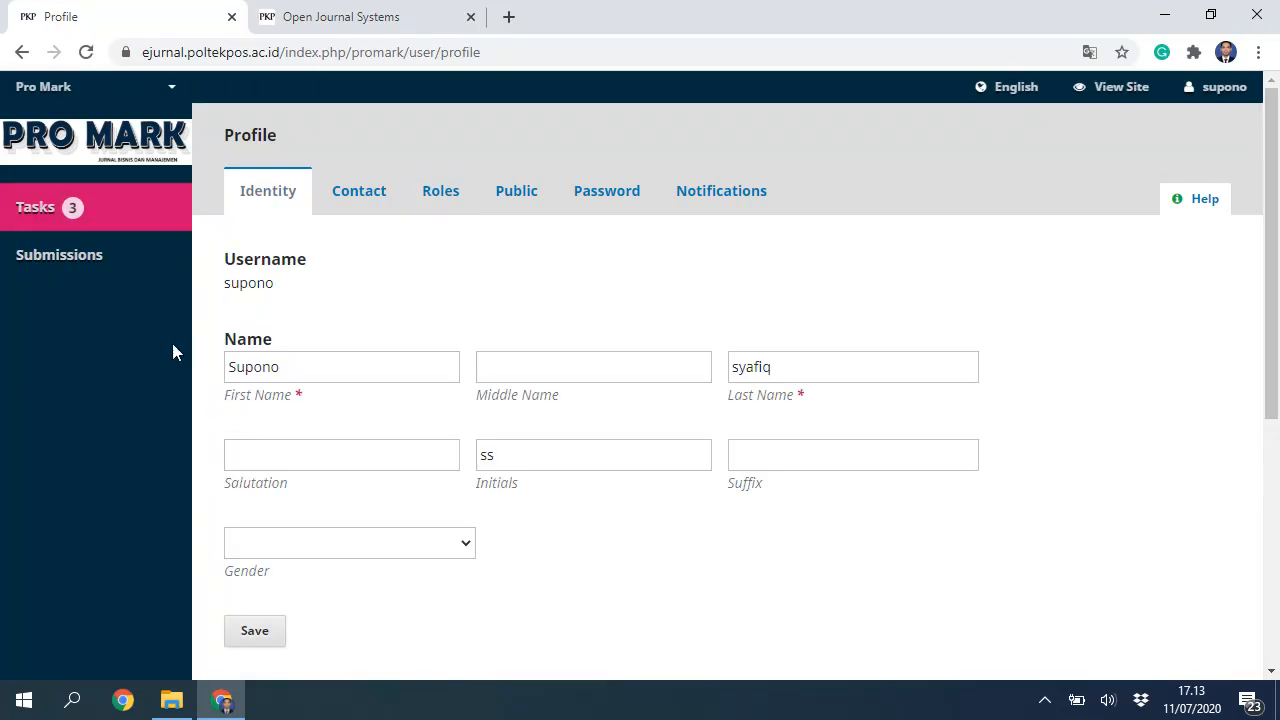
# Step: Go to Pro Mark's Submissions page and start a New Submission
pyautogui.click(52, 259)
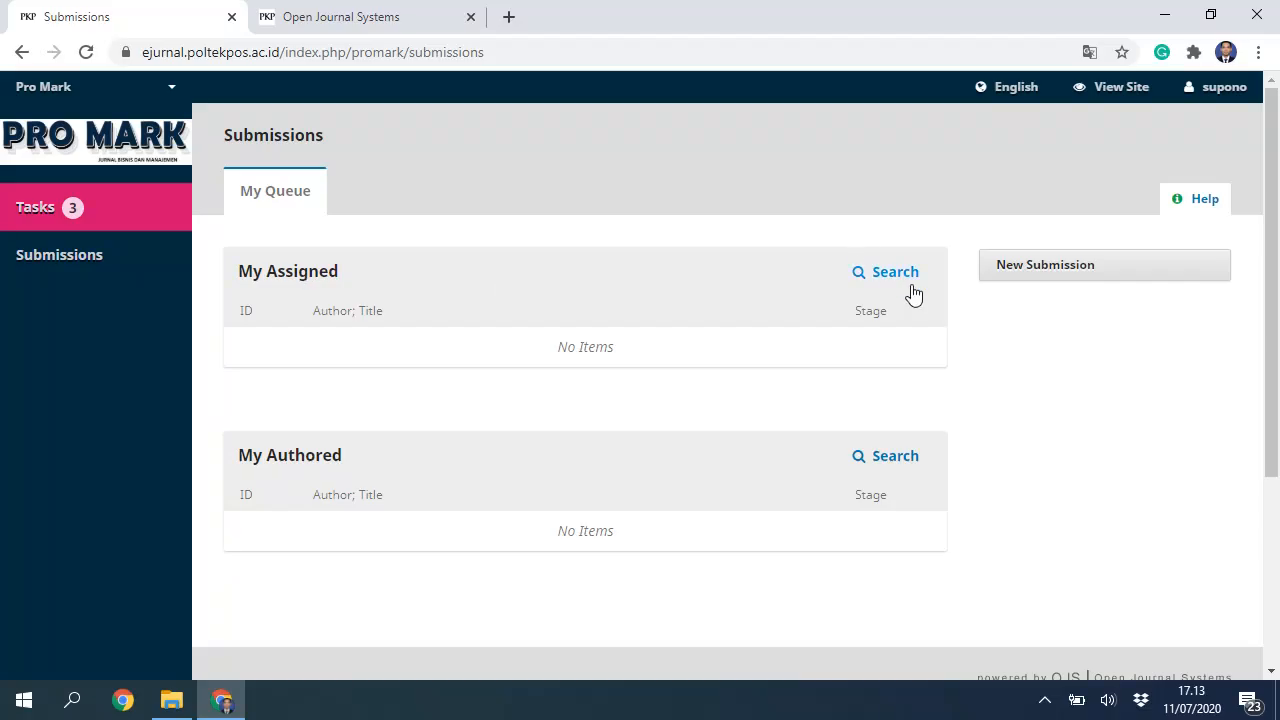
pyautogui.click(1049, 272)
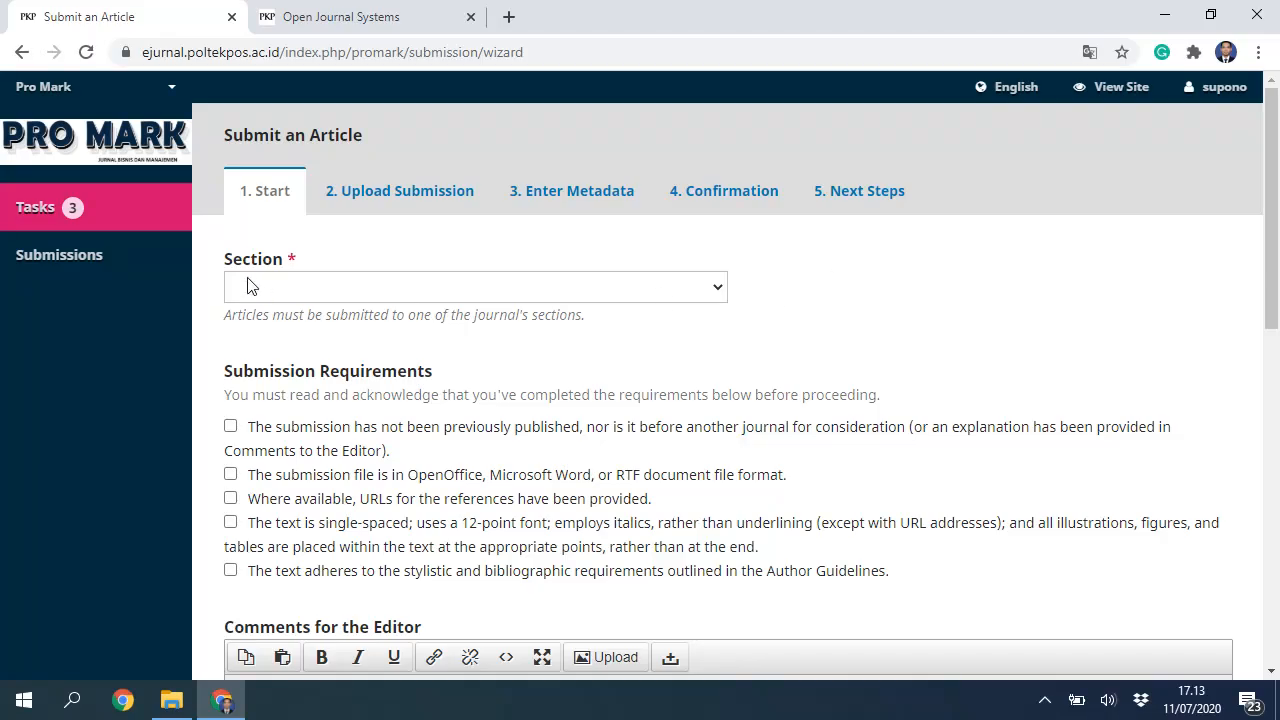
# Step: Choose Articles as the submission's section
pyautogui.click(718, 287)
pyautogui.click(342, 353)
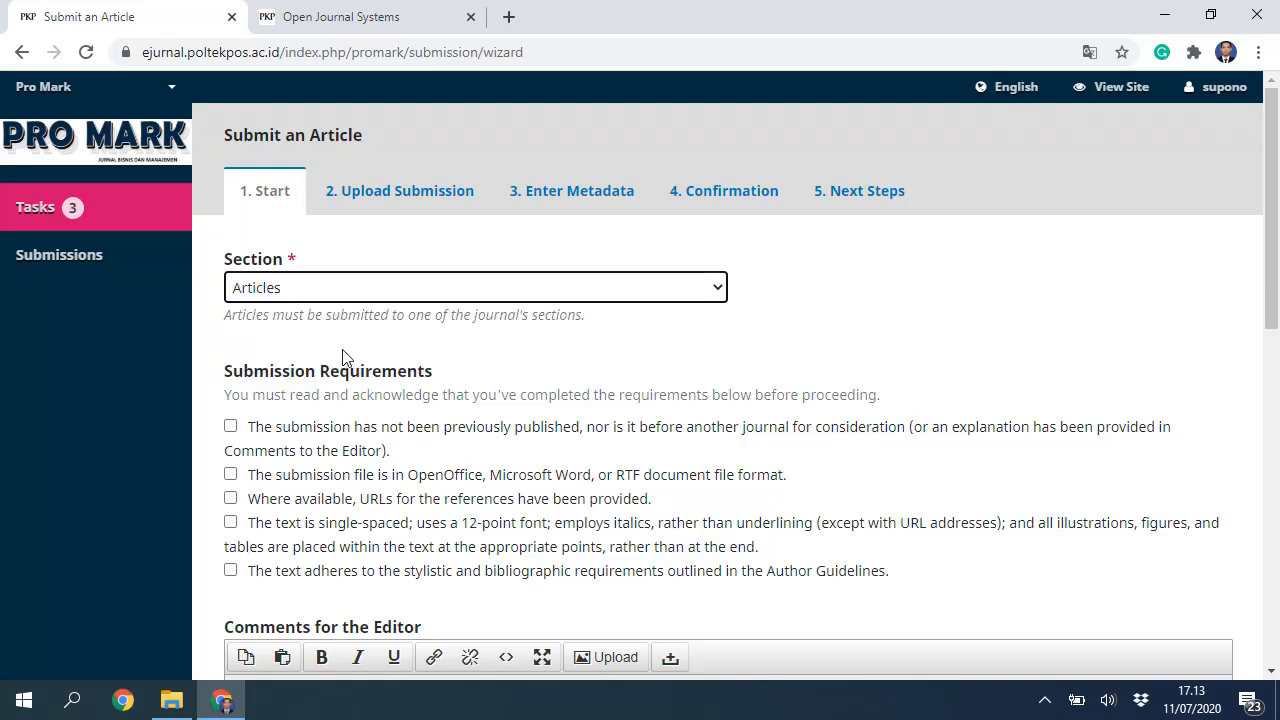
pyautogui.click(146, 371)
pyautogui.click(320, 292)
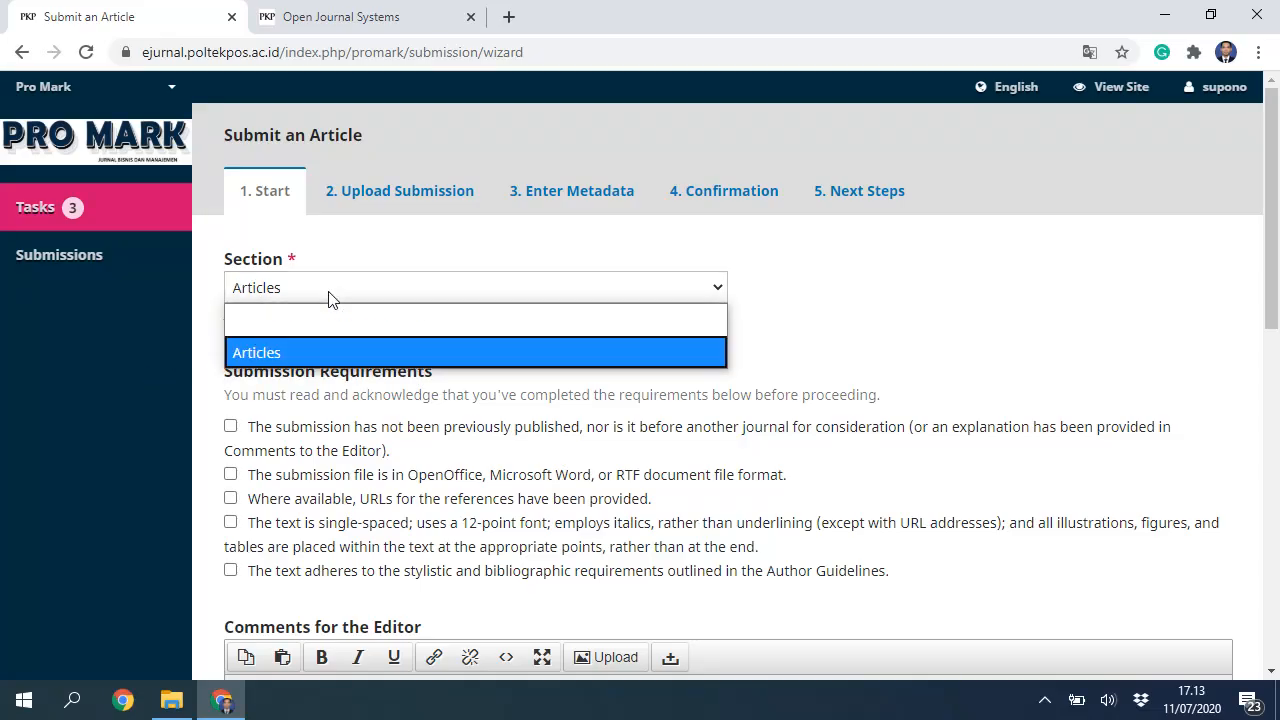
pyautogui.click(303, 351)
pyautogui.scroll(-1, 169, 390)
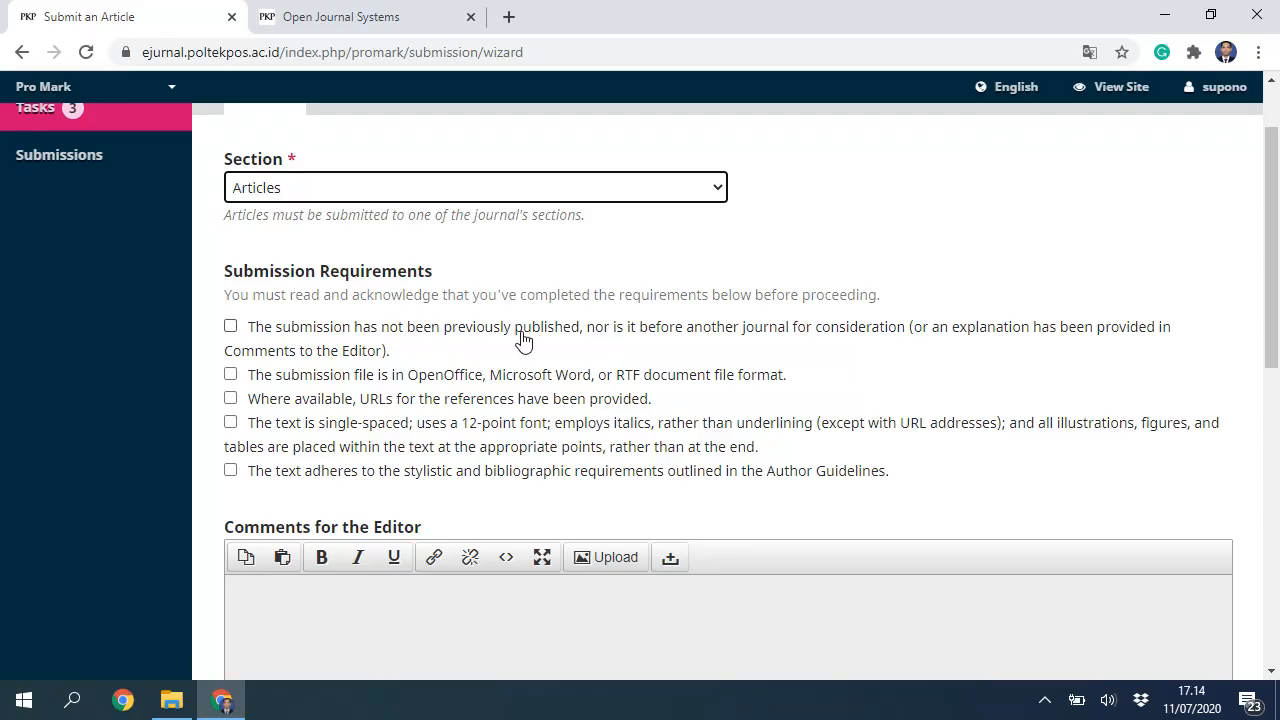
# Step: Tick all five submission requirement checkboxes and place the cursor in Comments for the Editor
pyautogui.click(231, 326)
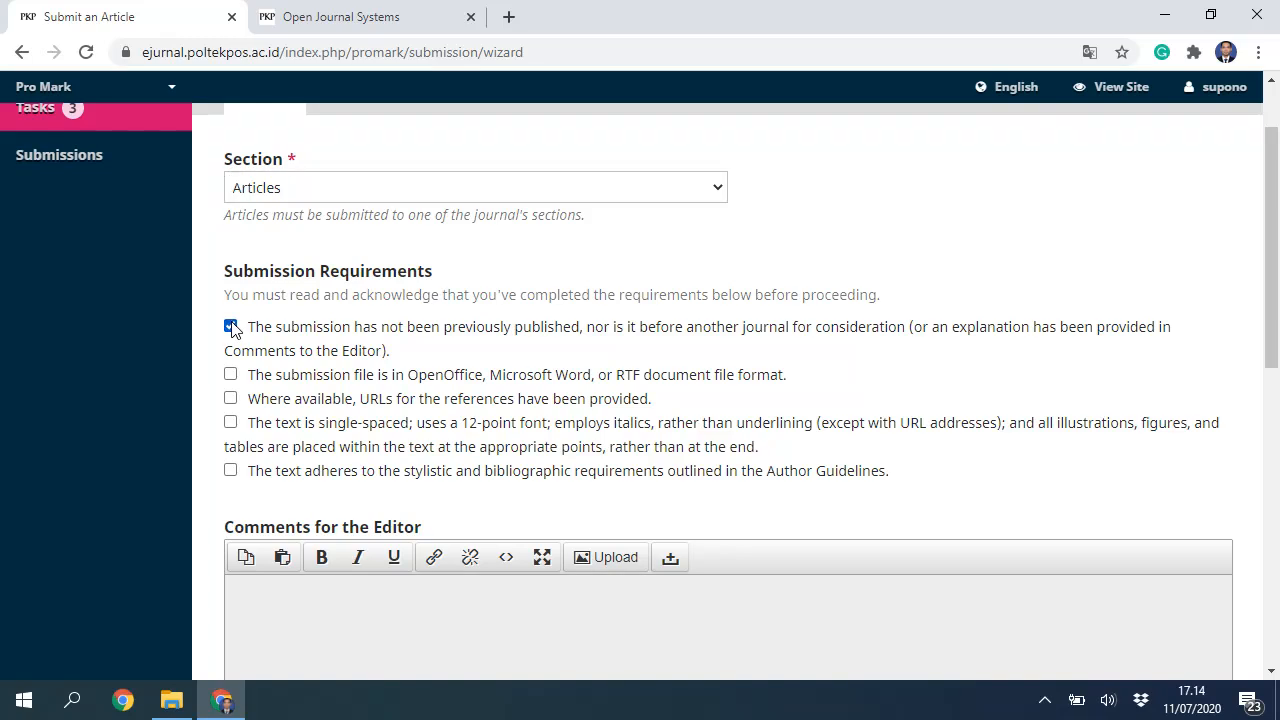
pyautogui.click(231, 374)
pyautogui.click(231, 398)
pyautogui.click(231, 422)
pyautogui.click(231, 472)
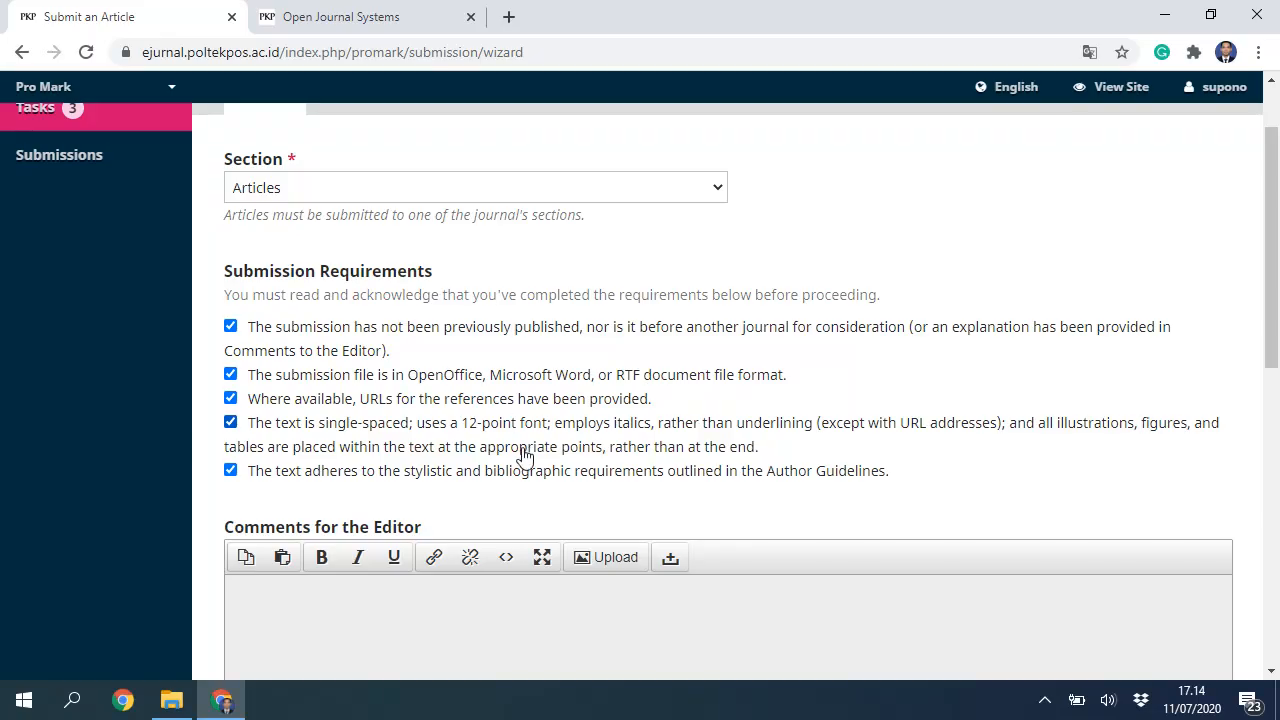
pyautogui.scroll(-2, 525, 450)
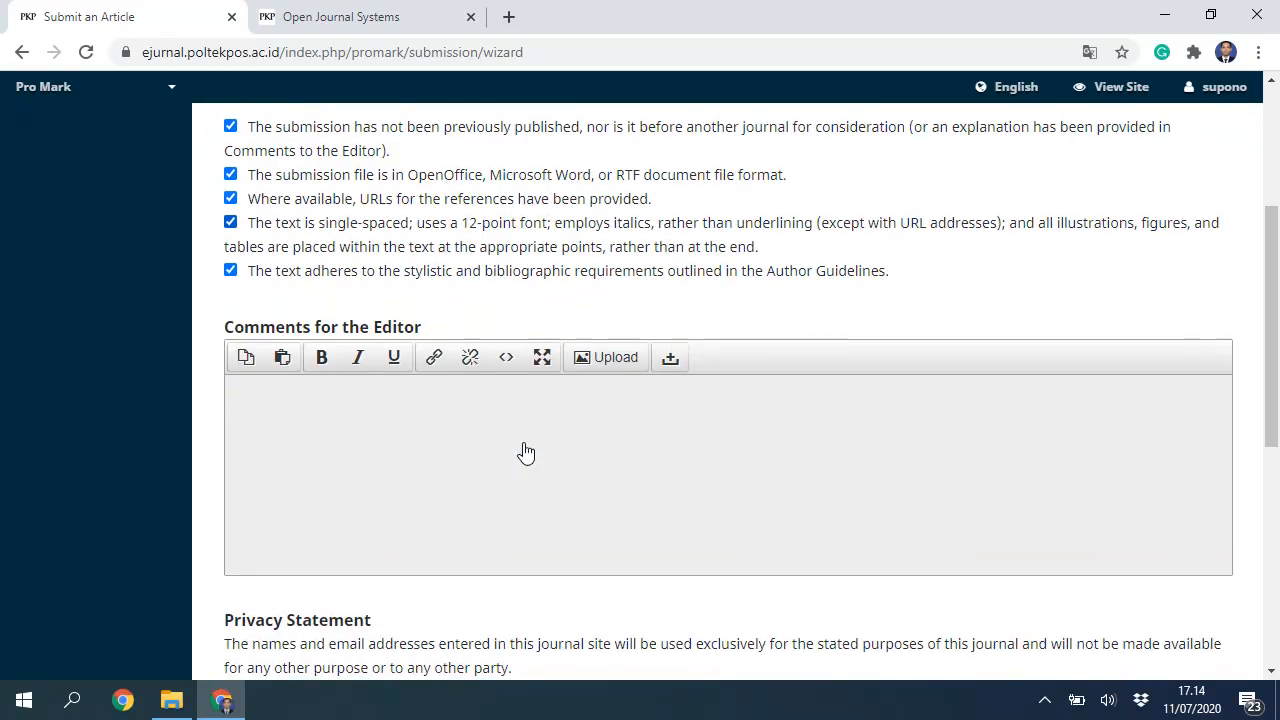
pyautogui.click(328, 411)
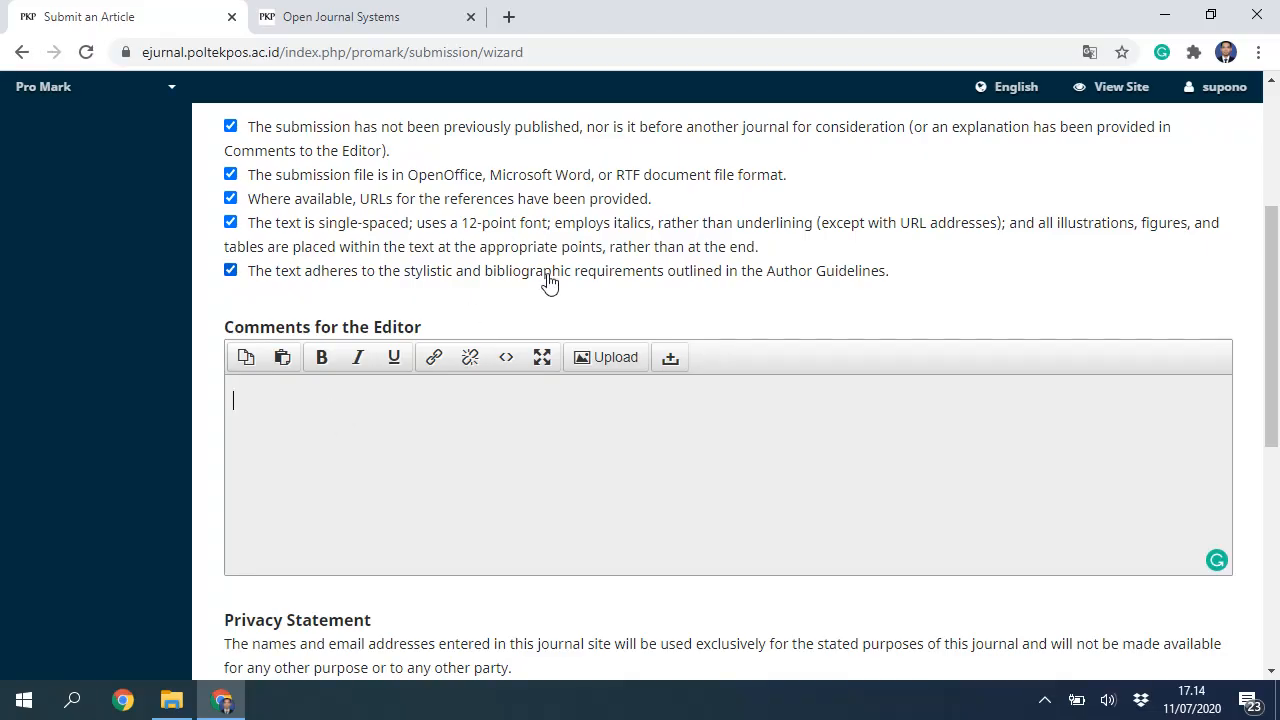
pyautogui.scroll(3, 540, 260)
pyautogui.scroll(-4, 614, 400)
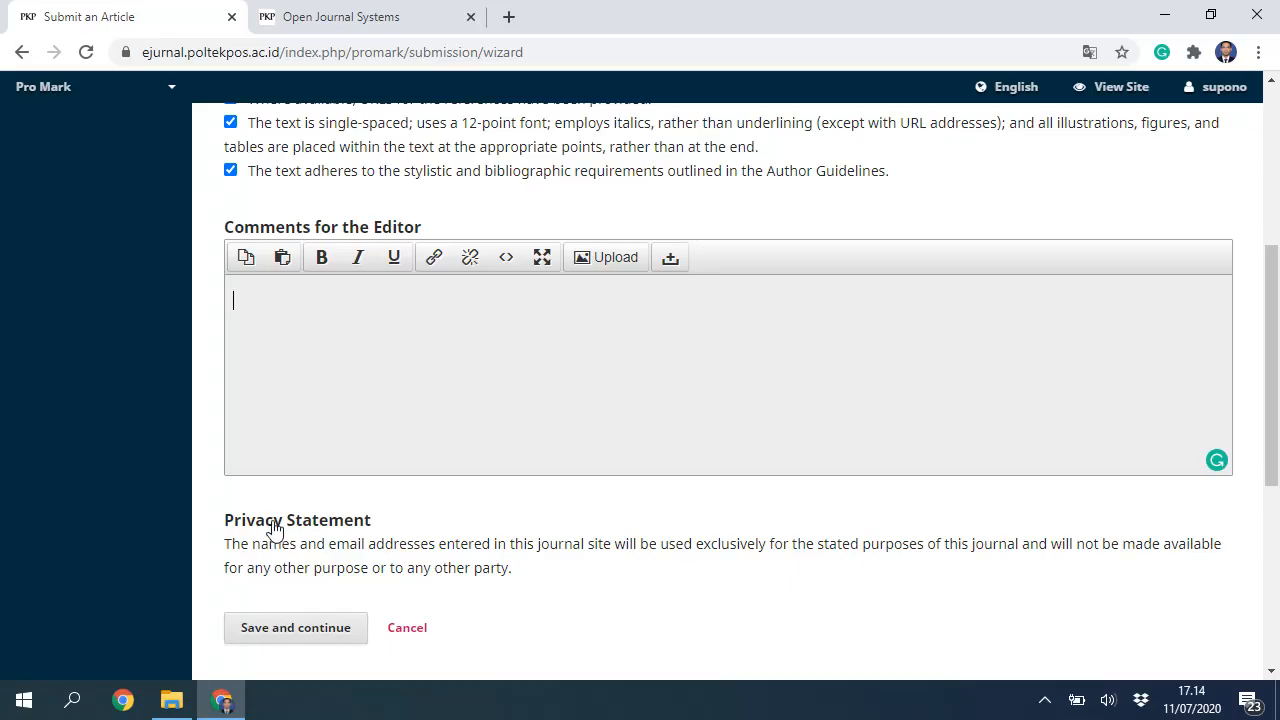
pyautogui.scroll(-1, 268, 530)
pyautogui.scroll(-1, 289, 573)
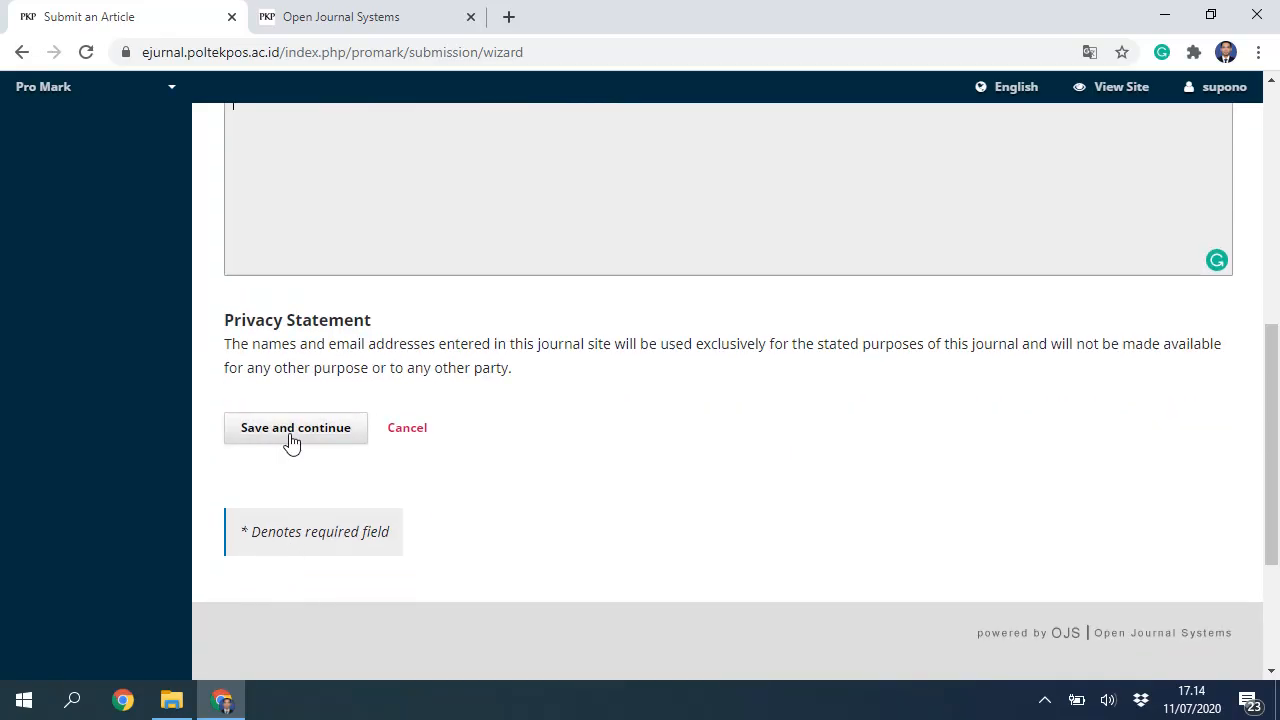
# Step: Upload 679-1189-1-5-20200706.docx from Downloads as the Article Text component and complete the file step
pyautogui.click(293, 438)
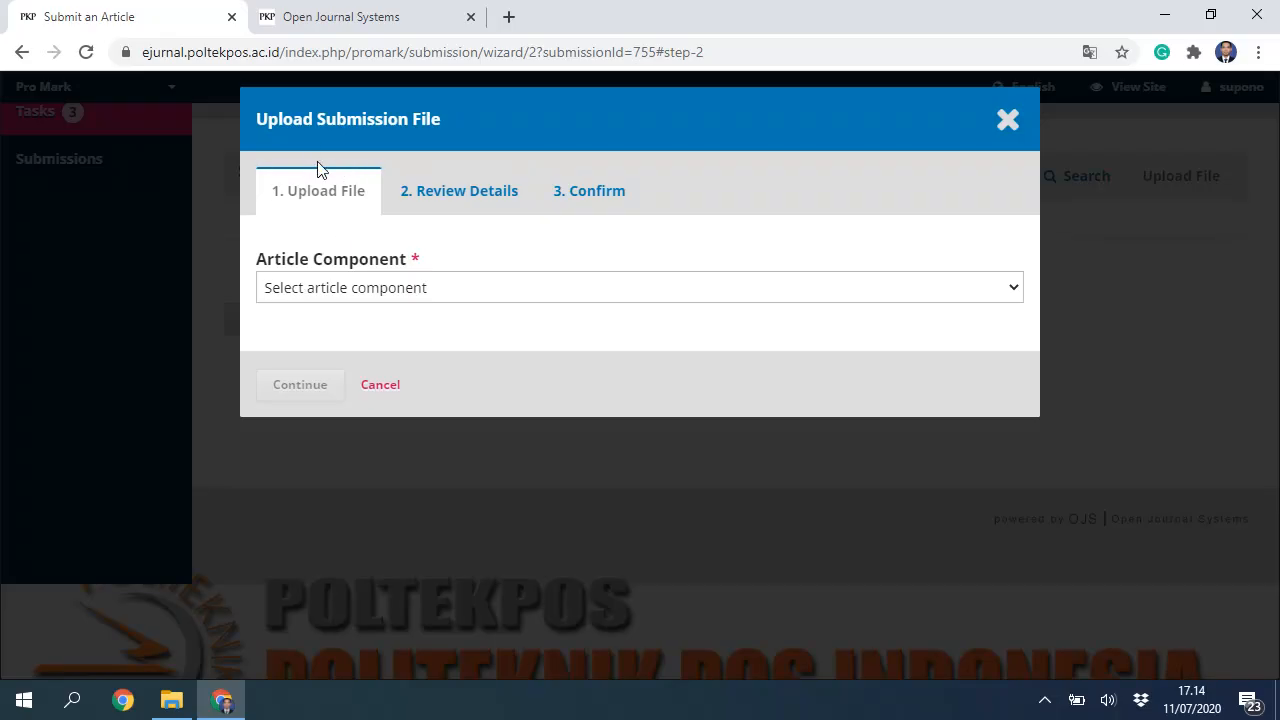
pyautogui.click(356, 290)
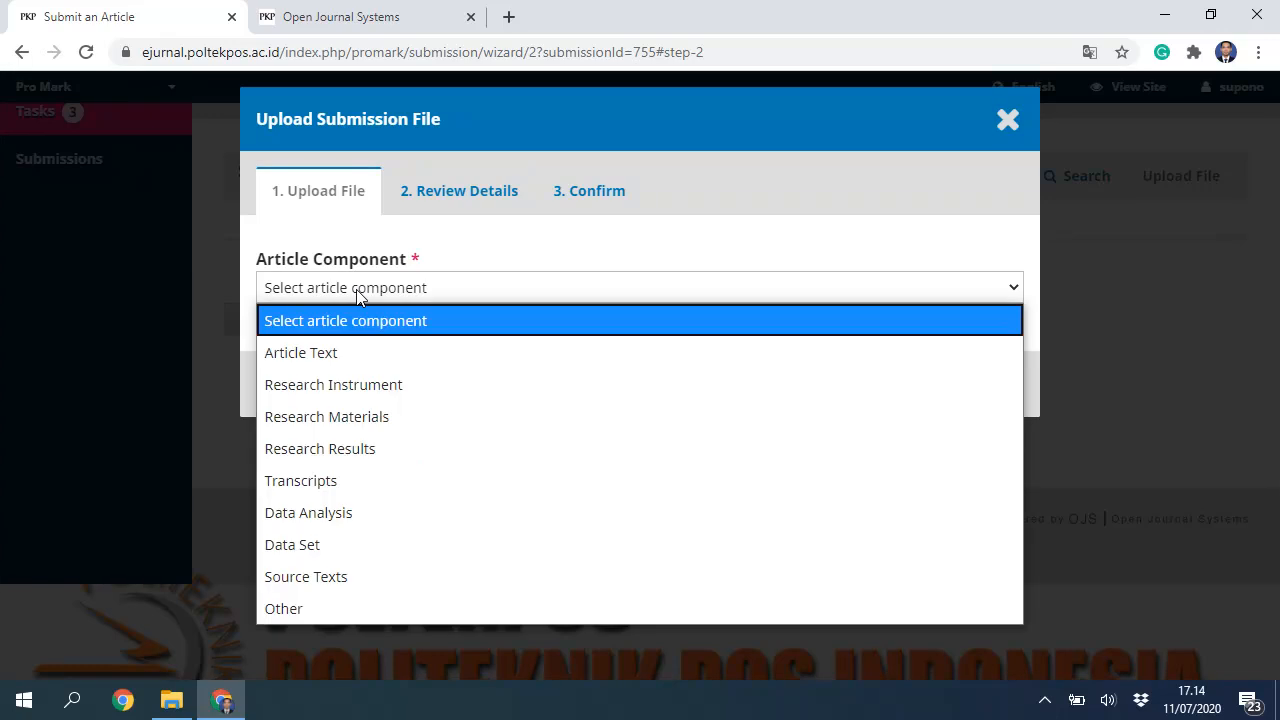
pyautogui.click(335, 362)
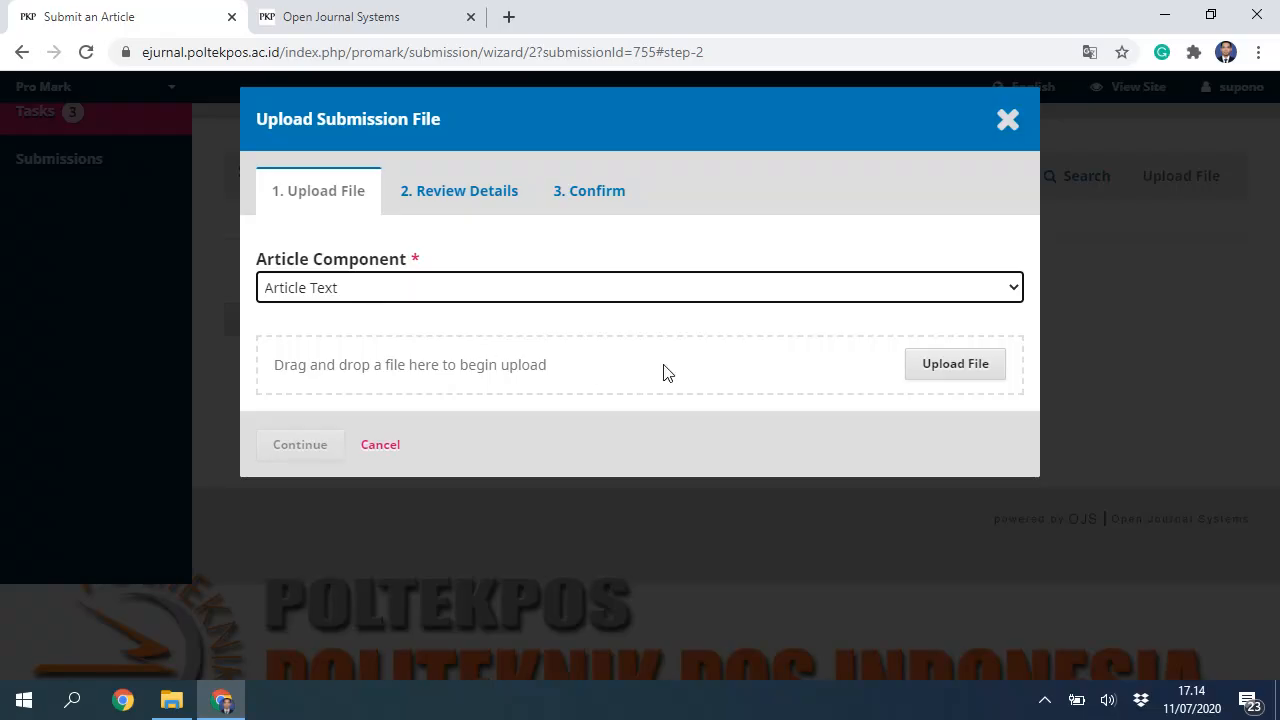
pyautogui.click(939, 366)
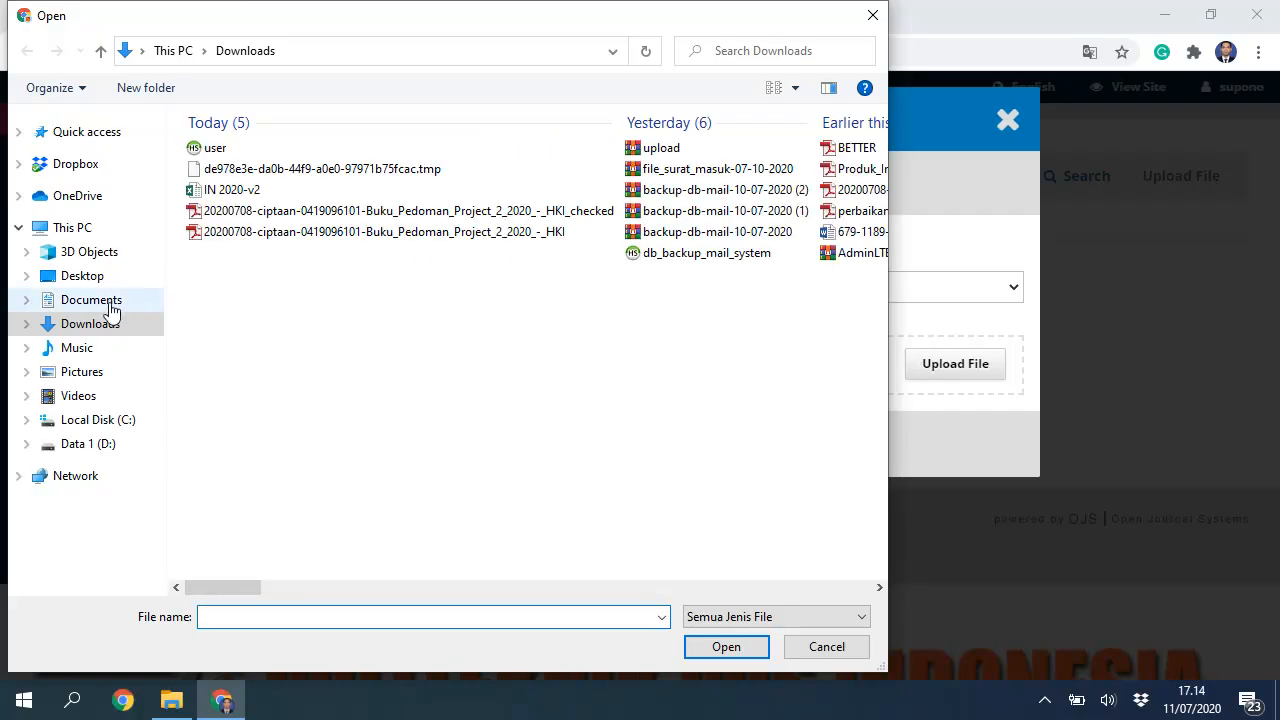
pyautogui.click(83, 327)
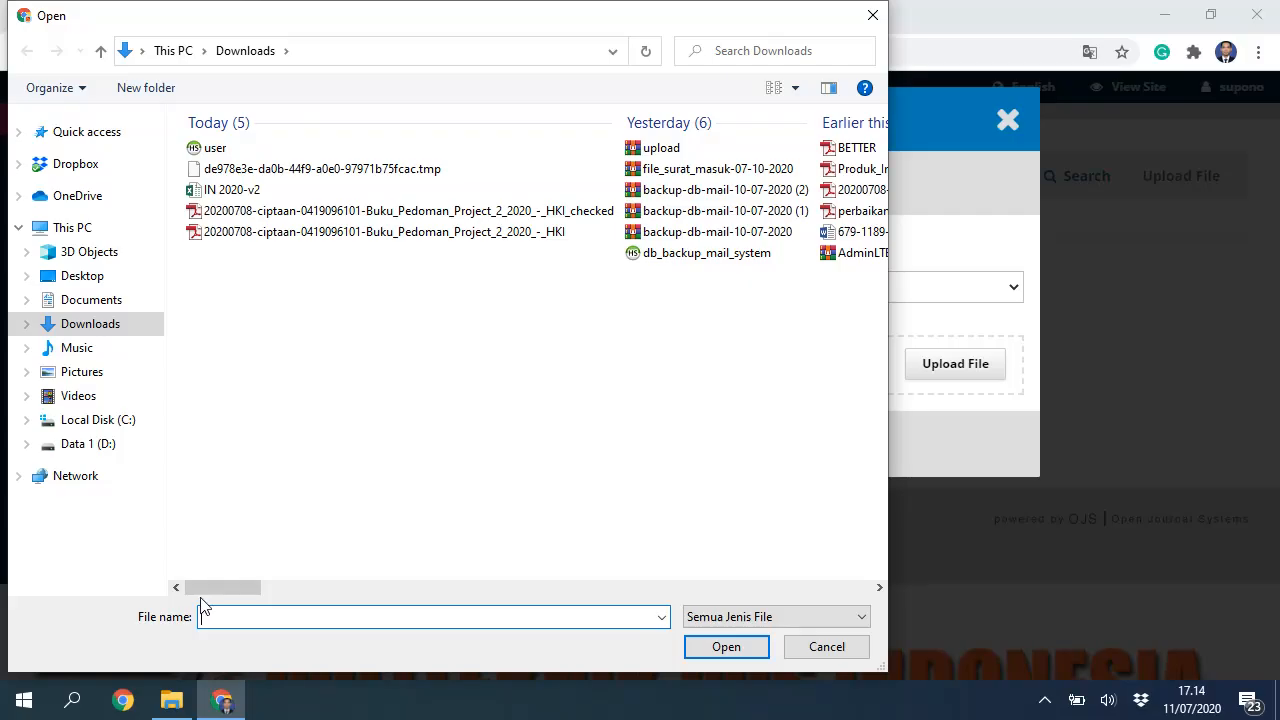
pyautogui.moveTo(203, 589); pyautogui.dragTo(280, 594)
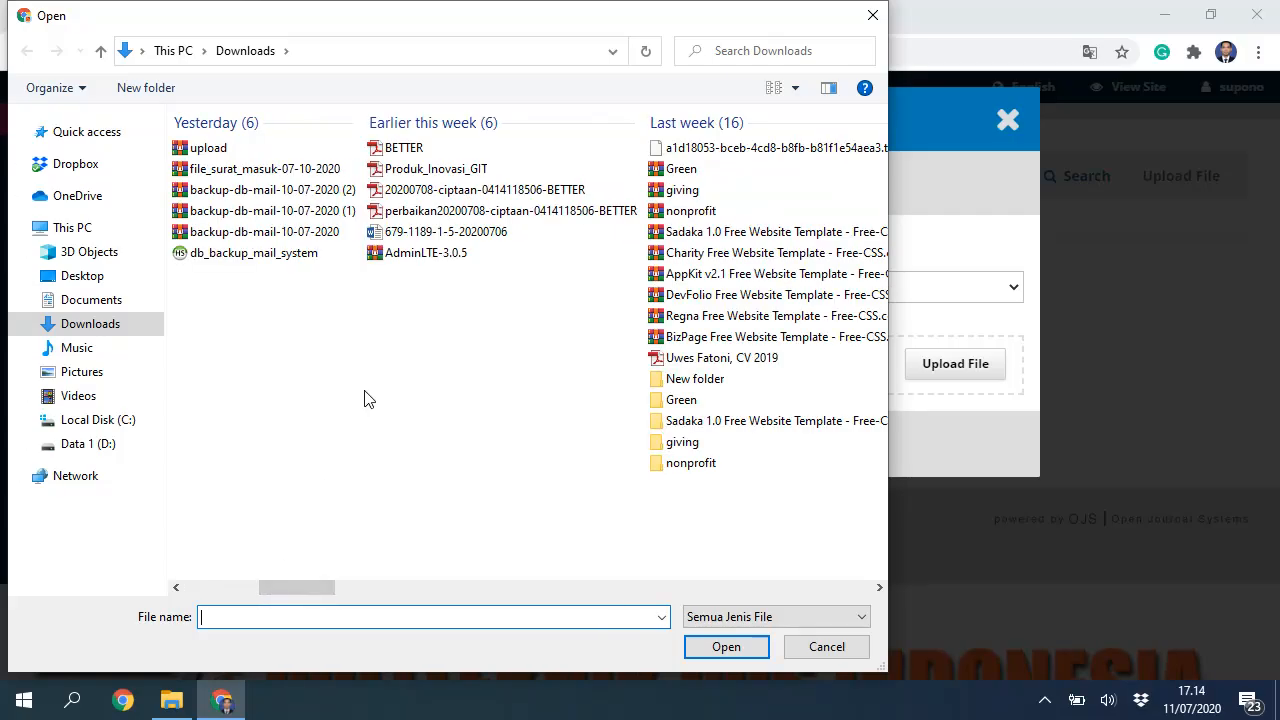
pyautogui.doubleClick(406, 232)
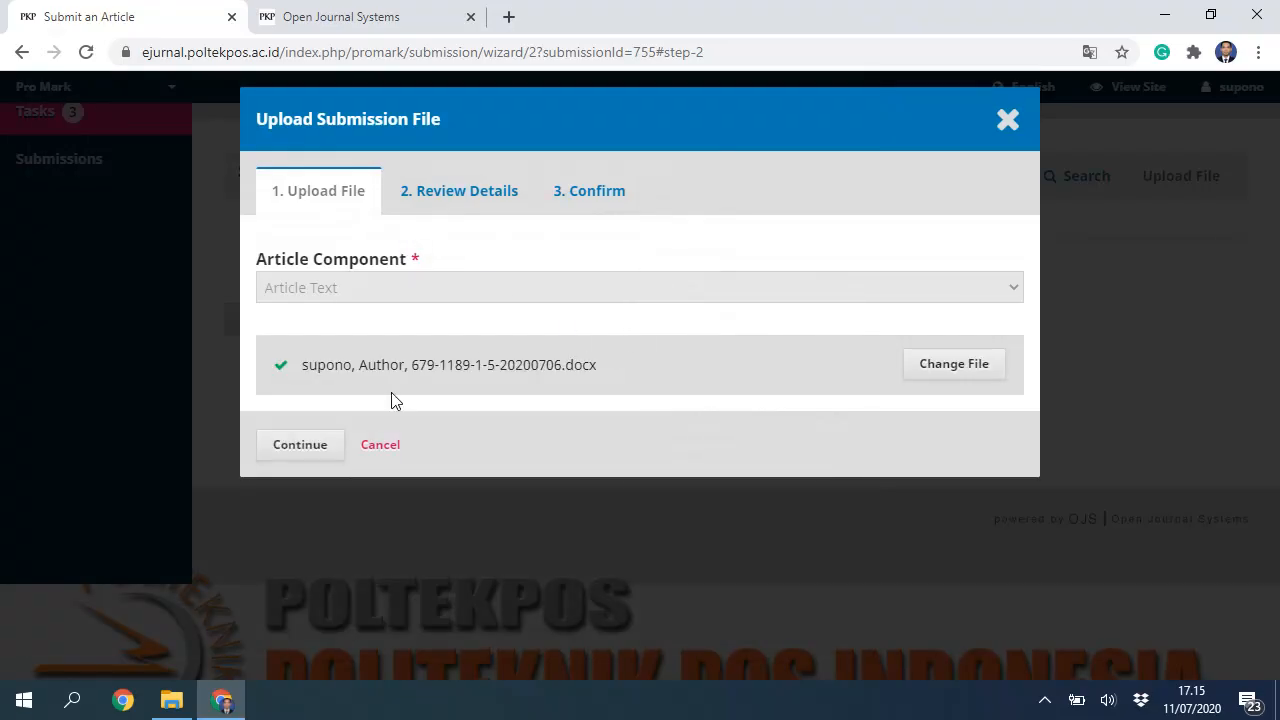
pyautogui.click(305, 447)
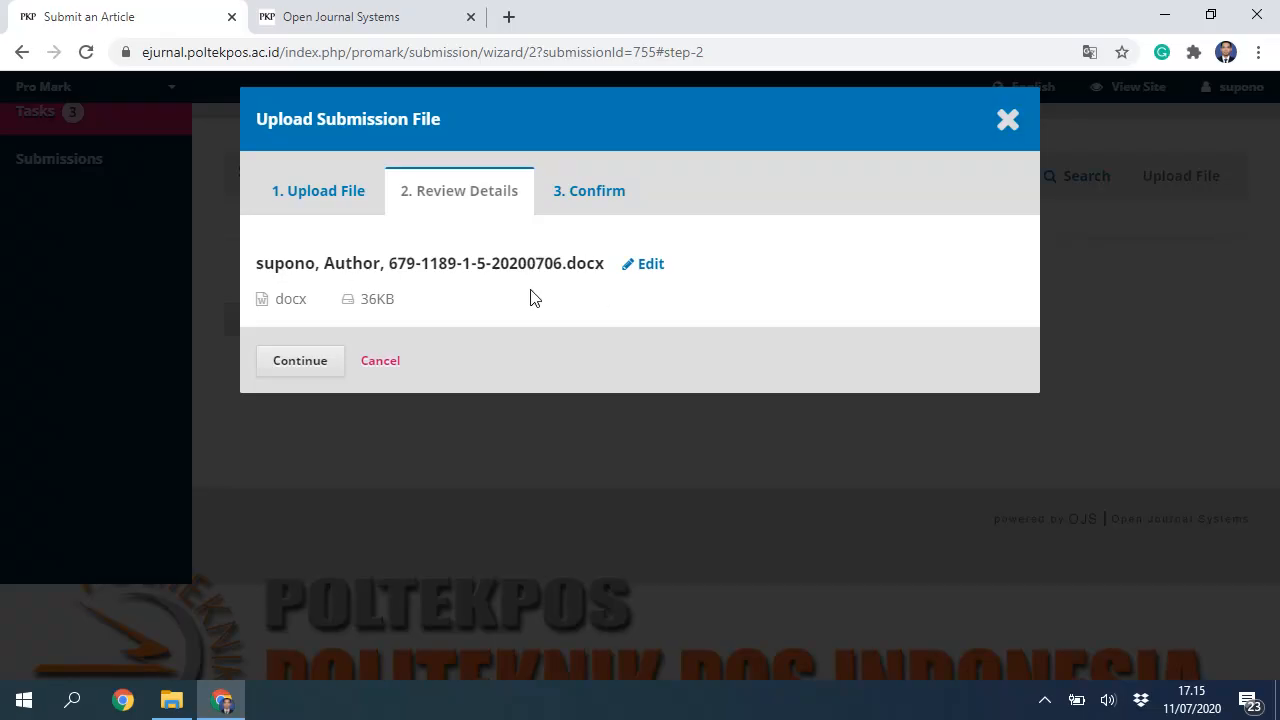
pyautogui.click(298, 365)
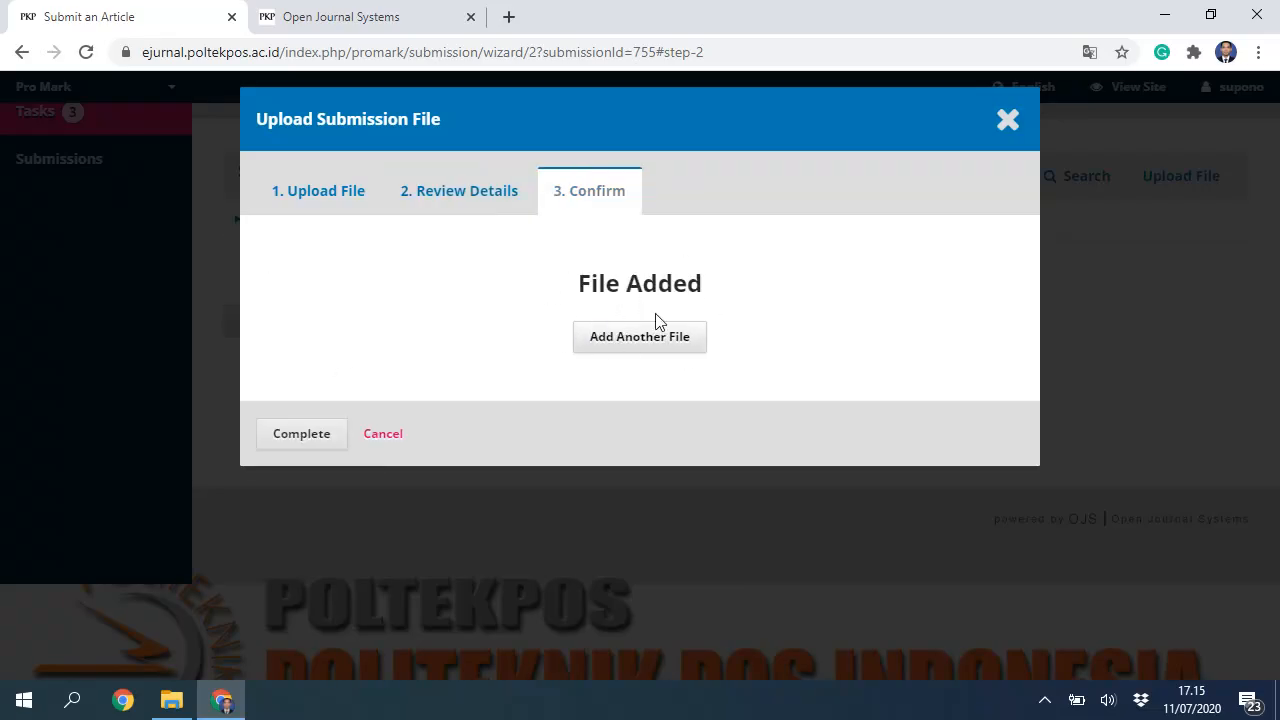
pyautogui.click(303, 436)
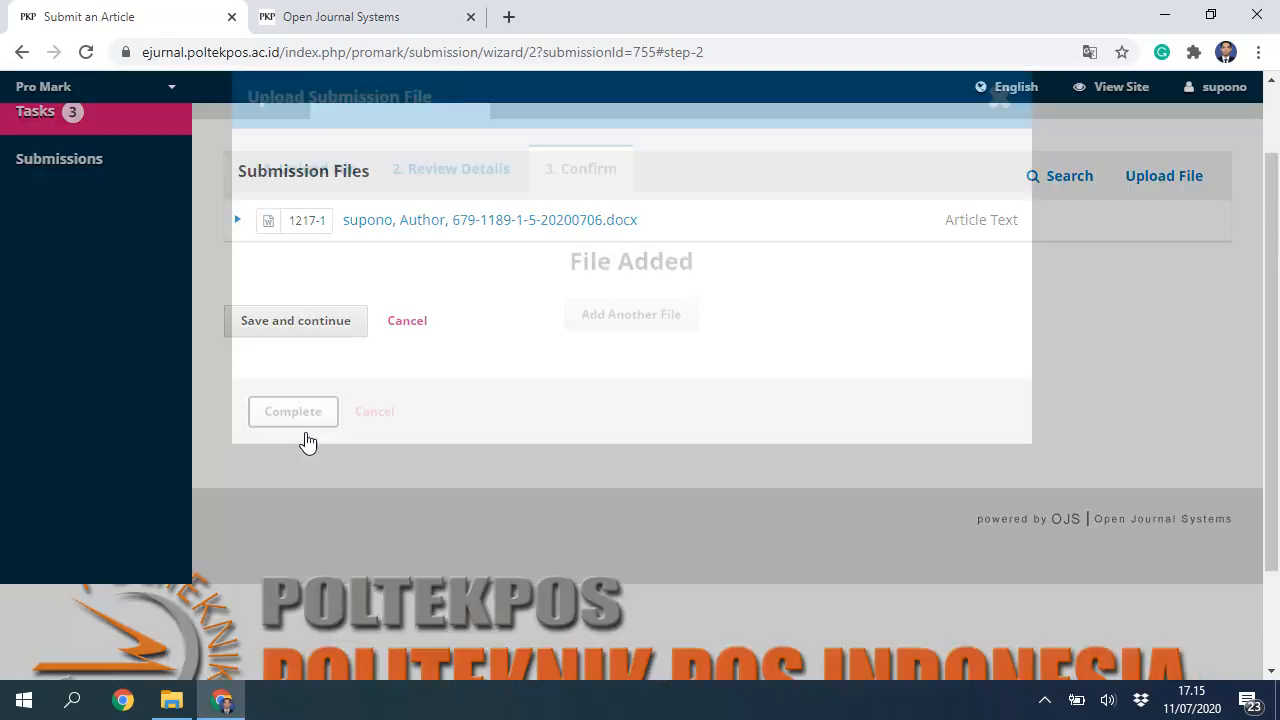
# Step: Advance the submission to the Enter Metadata step and open File Explorer to find the article
pyautogui.scroll(1, 830, 335)
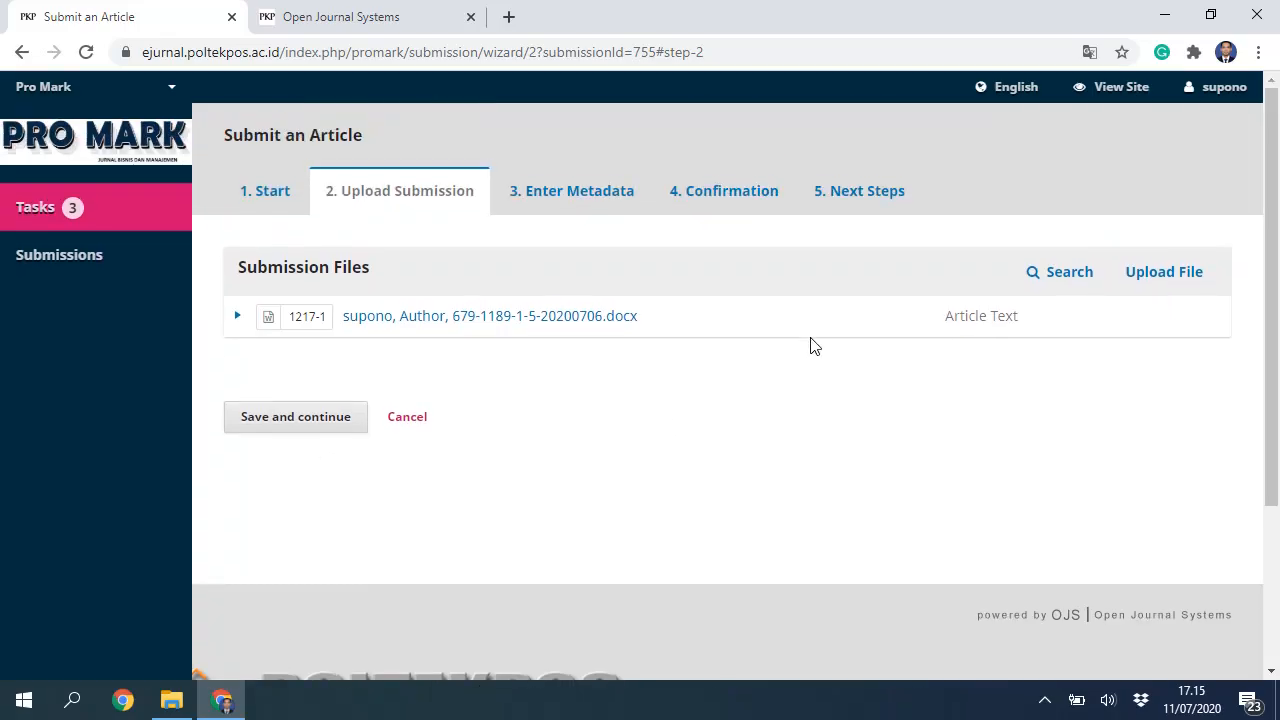
pyautogui.click(304, 425)
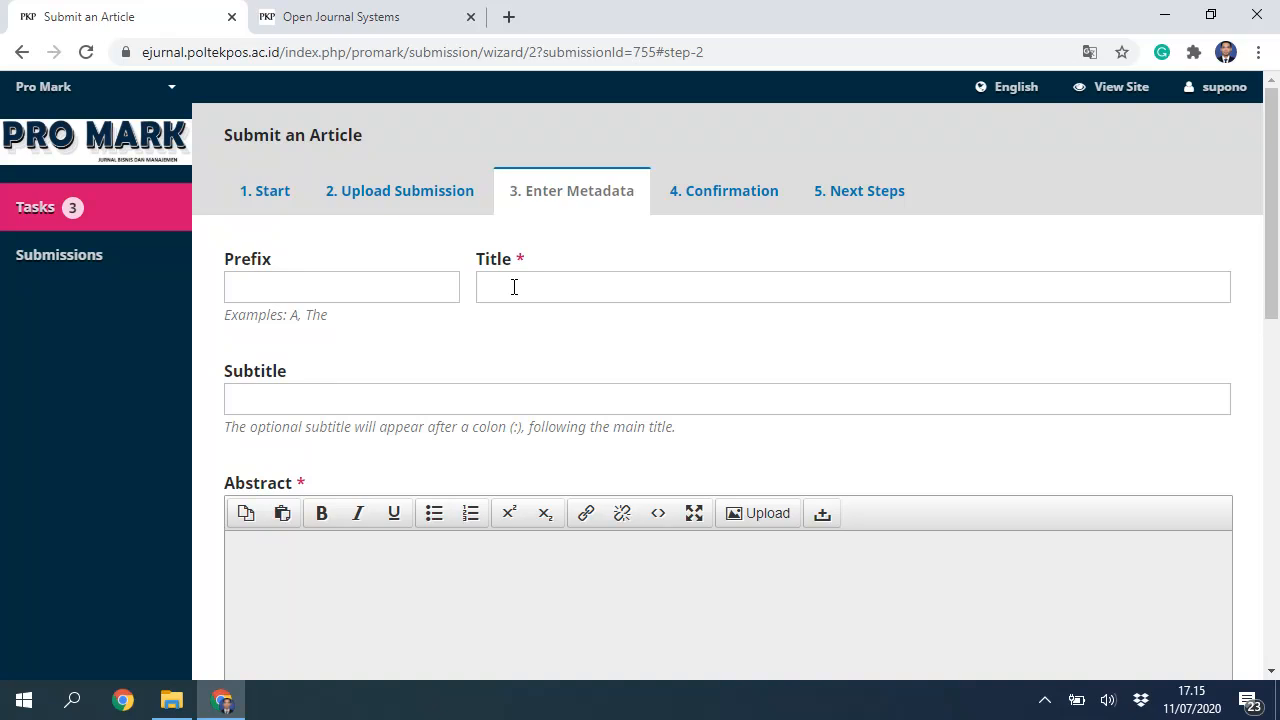
pyautogui.click(514, 287)
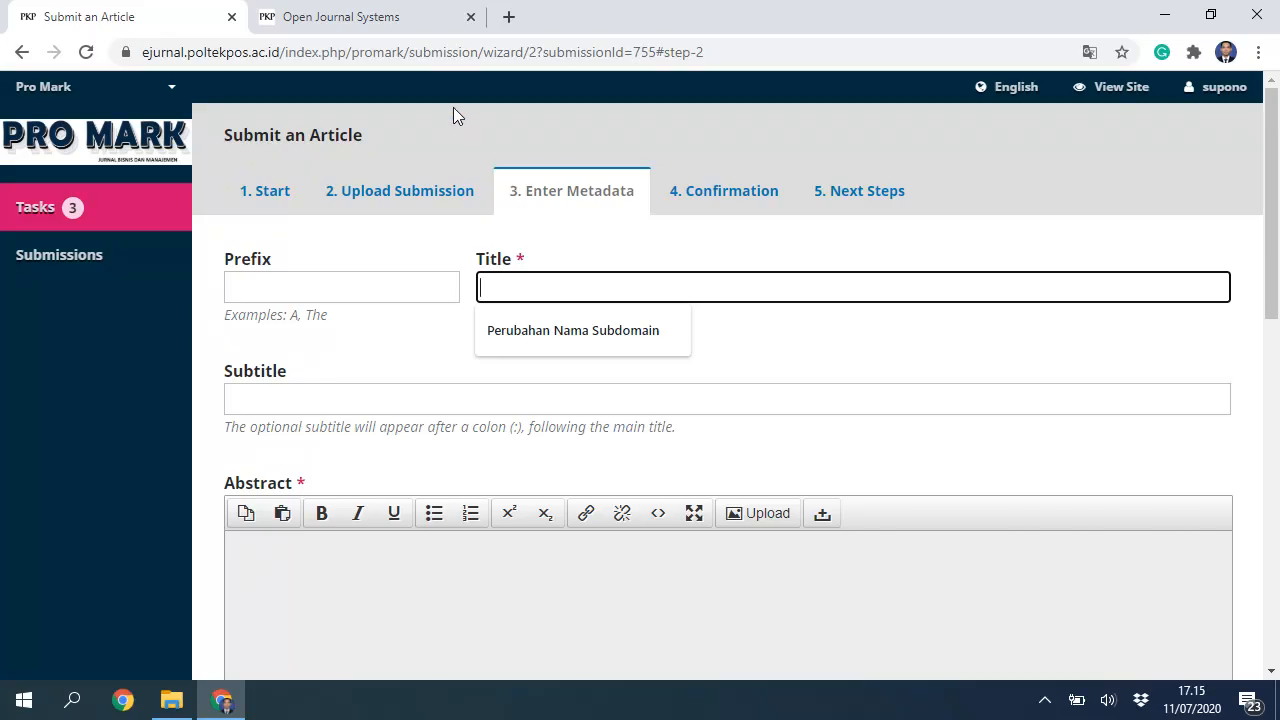
pyautogui.click(454, 106)
pyautogui.click(524, 283)
pyautogui.click(71, 447)
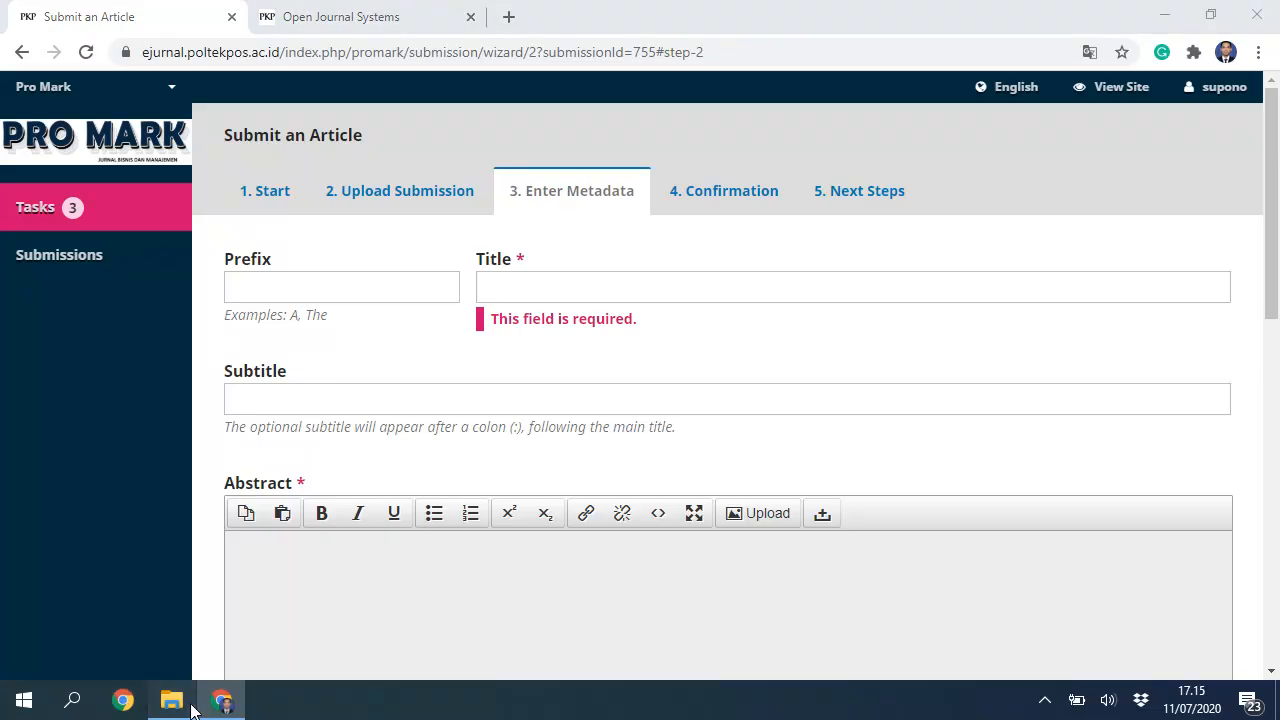
pyautogui.click(171, 700)
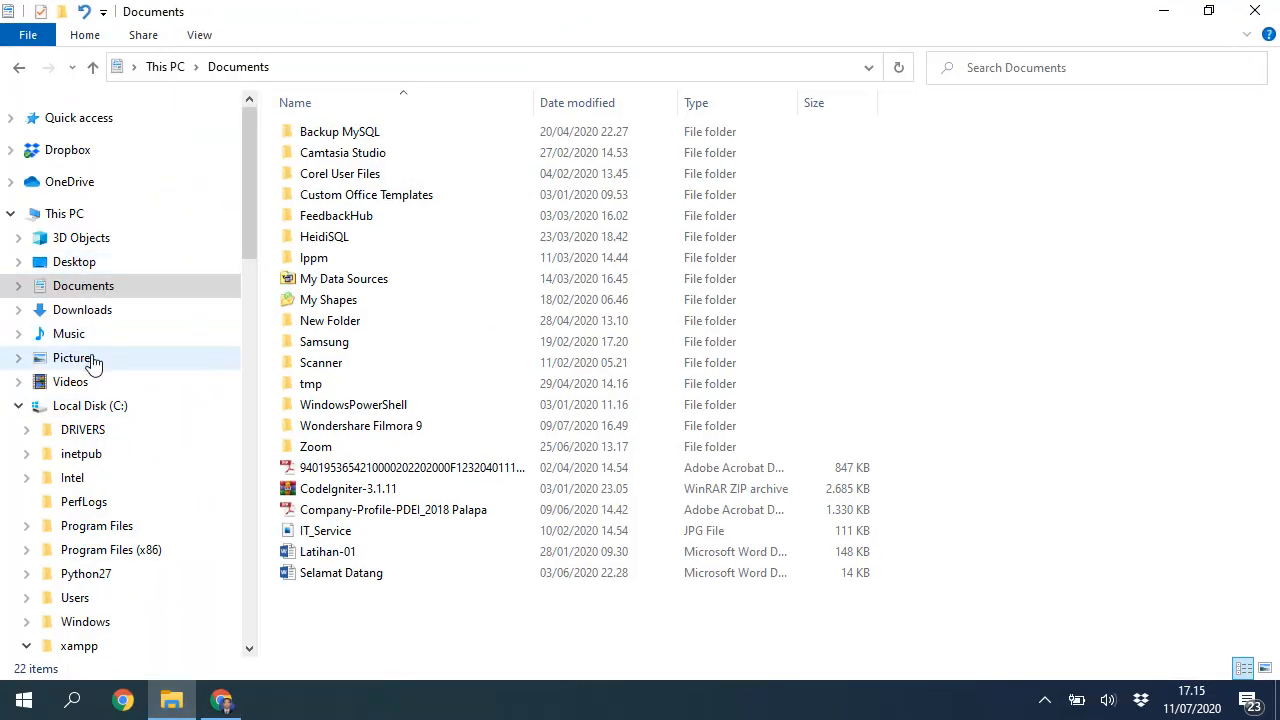
# Step: Open the JURNAL-Supono revisi Word article from Downloads, enable editing, and maximize the window
pyautogui.click(75, 318)
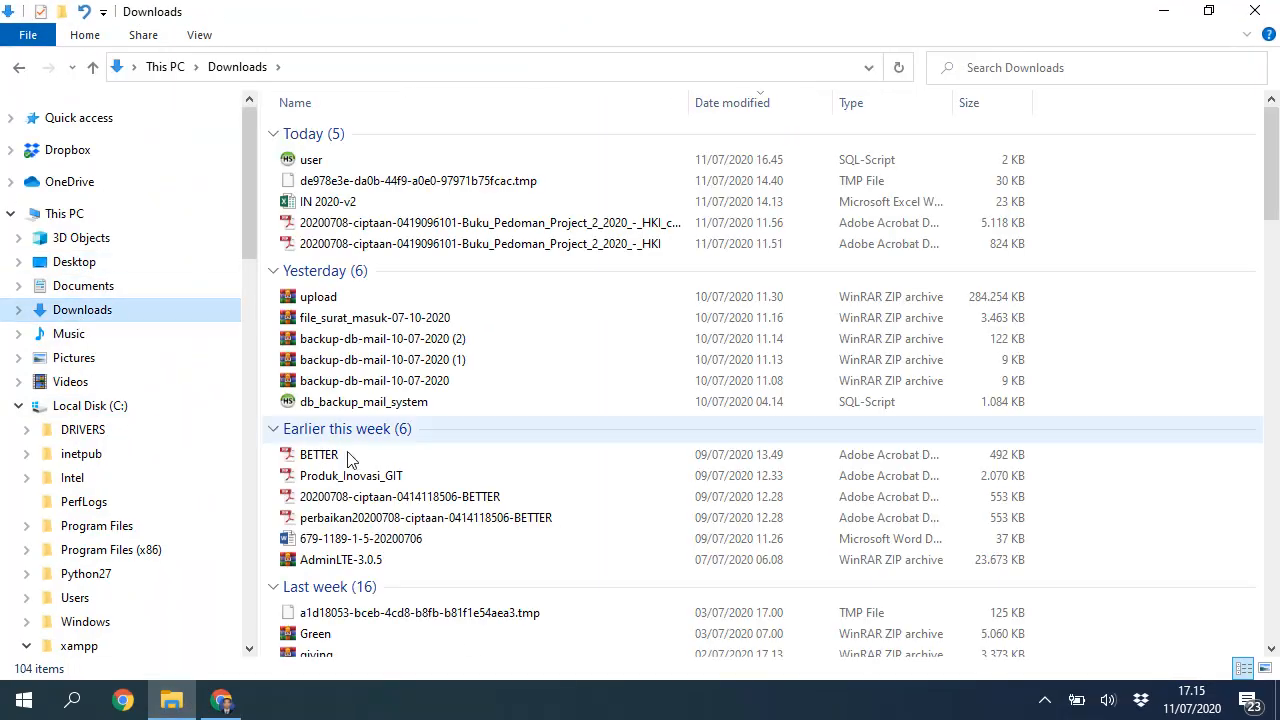
pyautogui.scroll(-1, 415, 537)
pyautogui.doubleClick(388, 490)
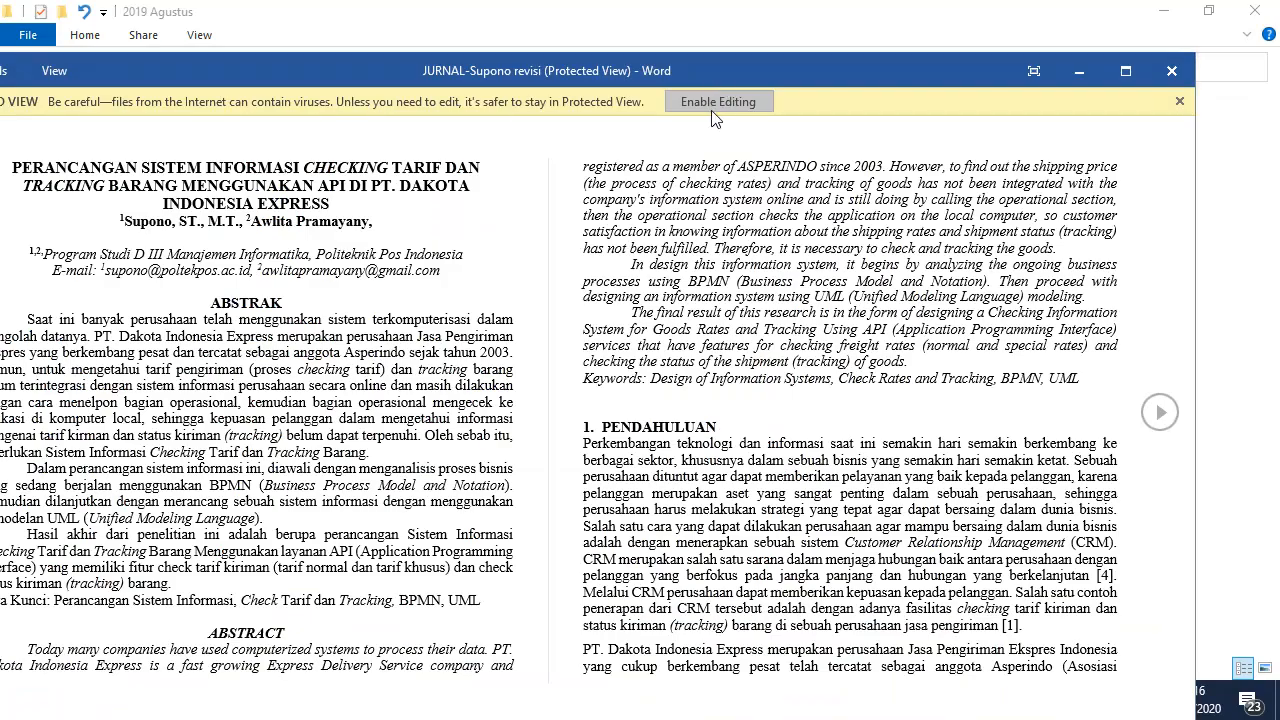
pyautogui.click(737, 103)
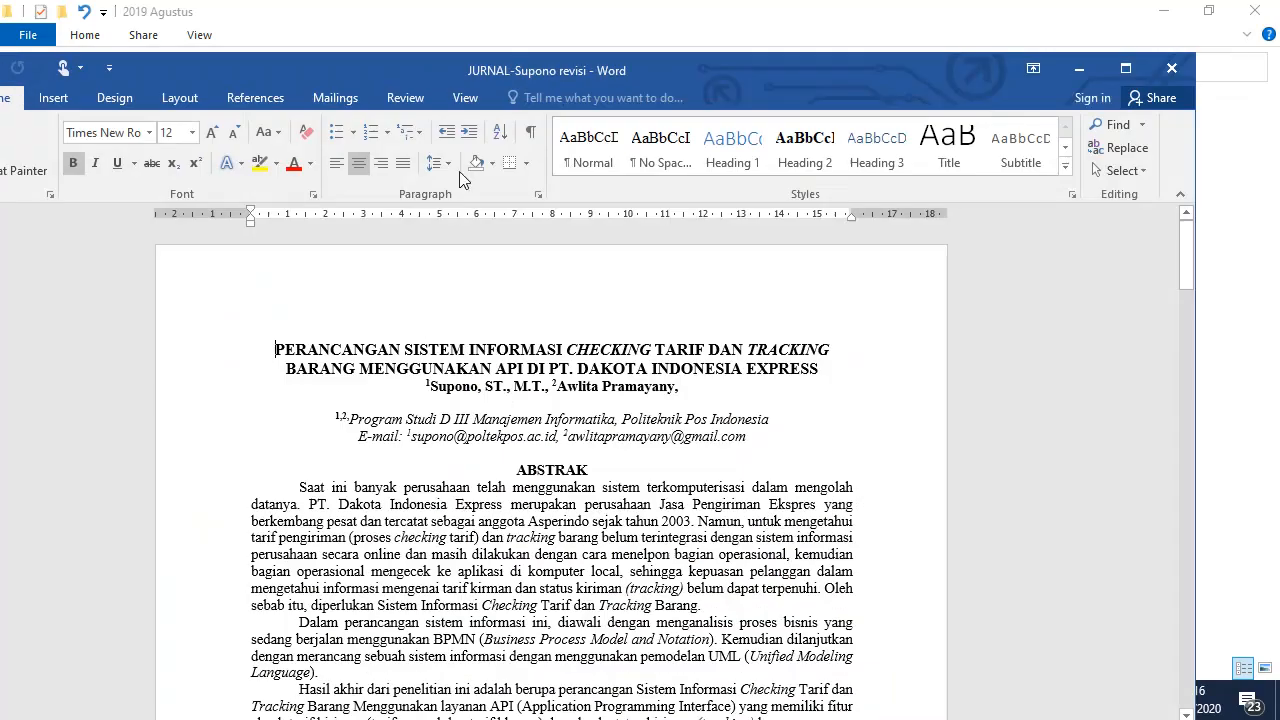
pyautogui.tripleClick(820, 368)
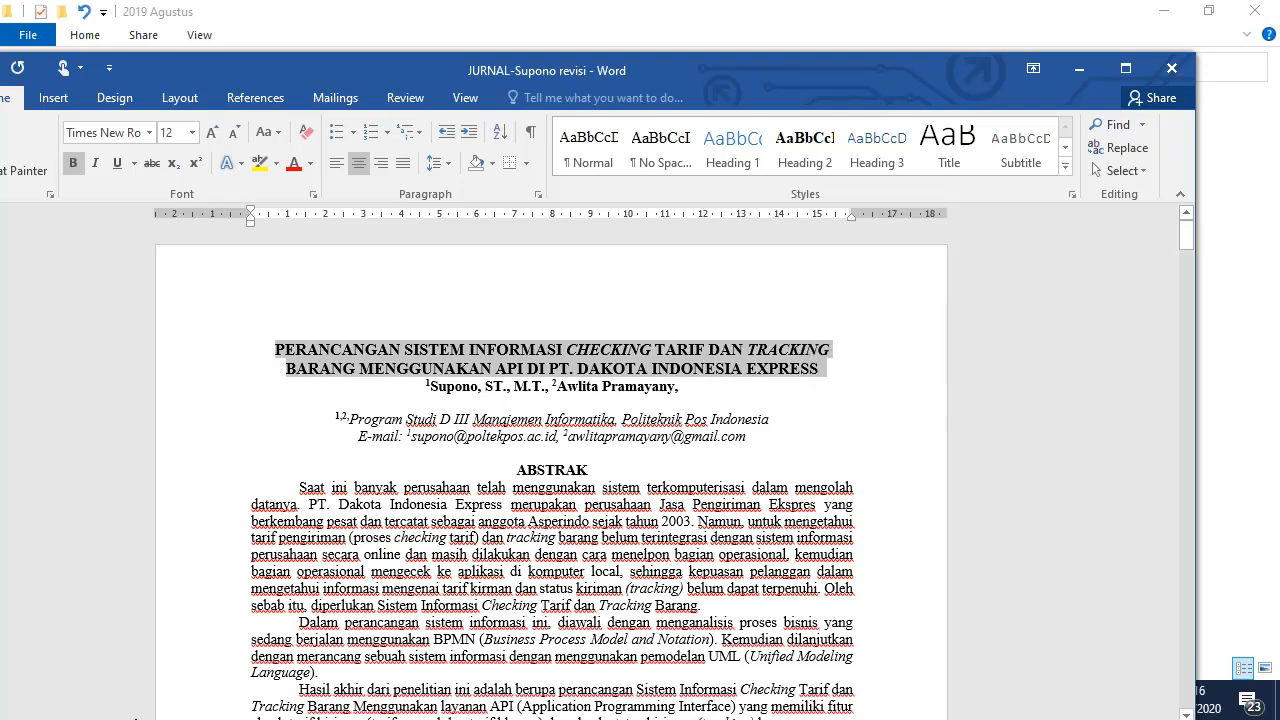
pyautogui.click(1125, 68)
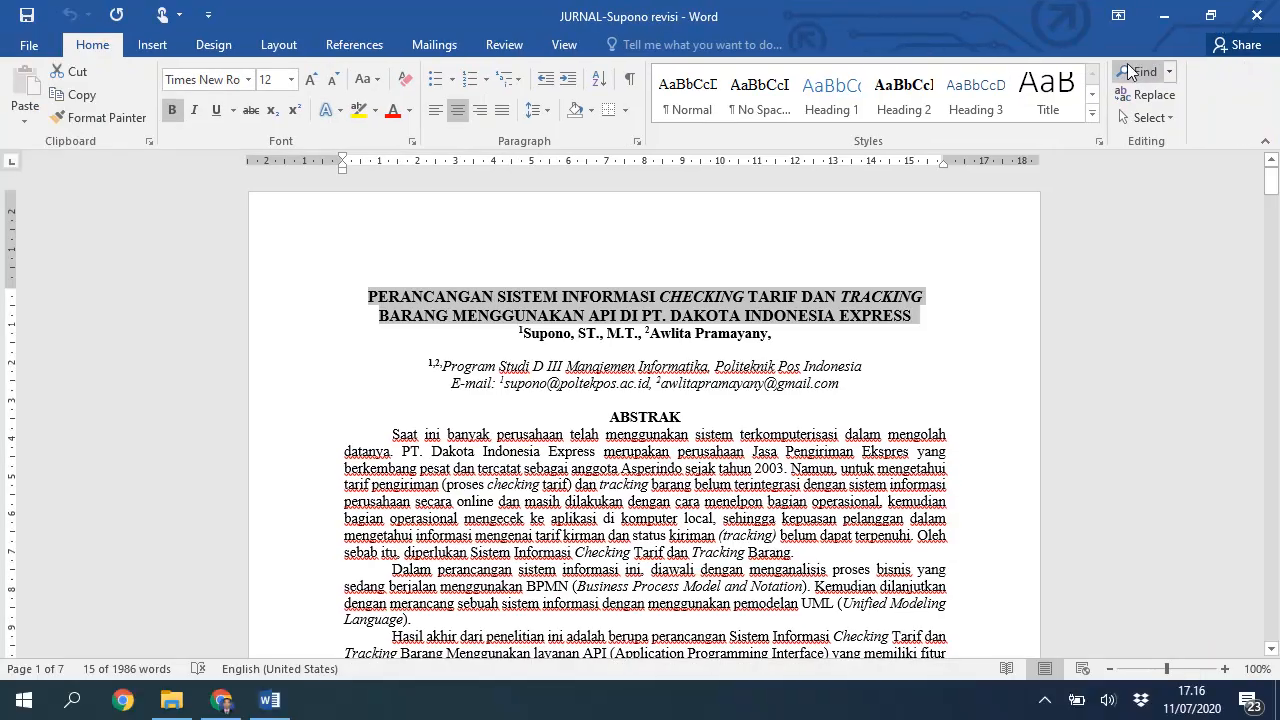
# Step: Change the Word article title to Capitalize Each Word and copy it
pyautogui.click(221, 700)
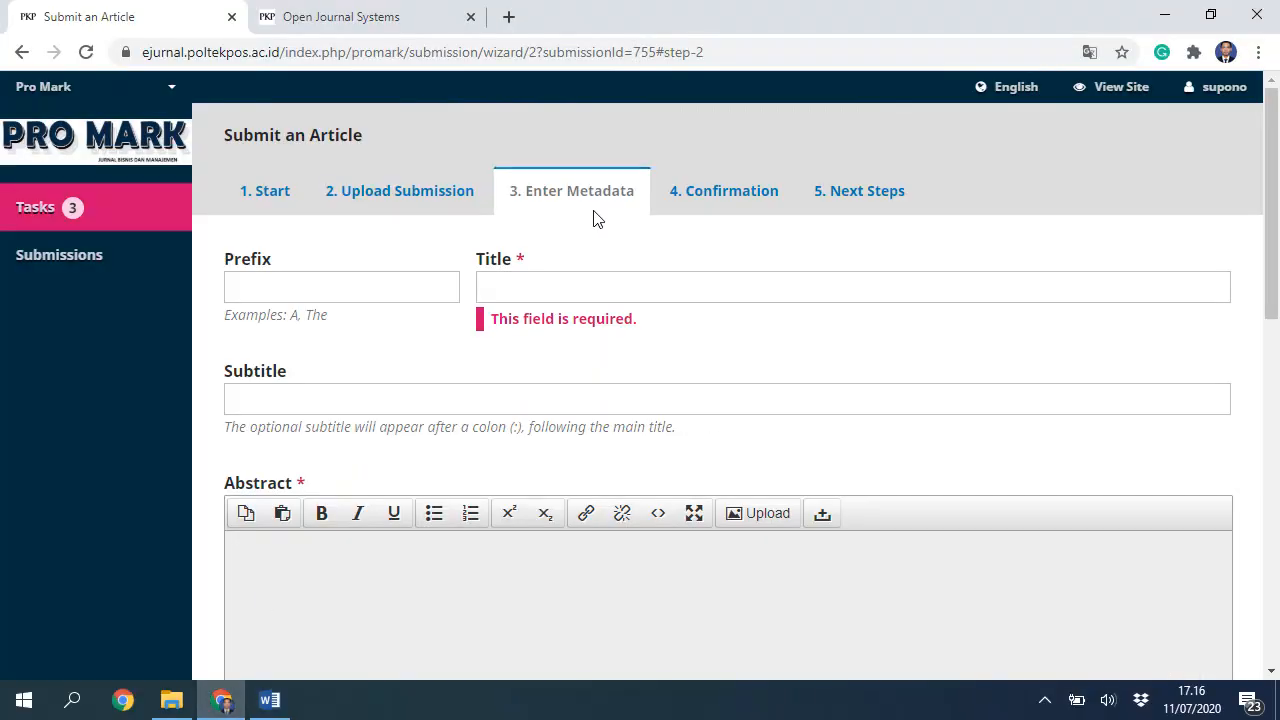
pyautogui.click(270, 700)
pyautogui.click(366, 78)
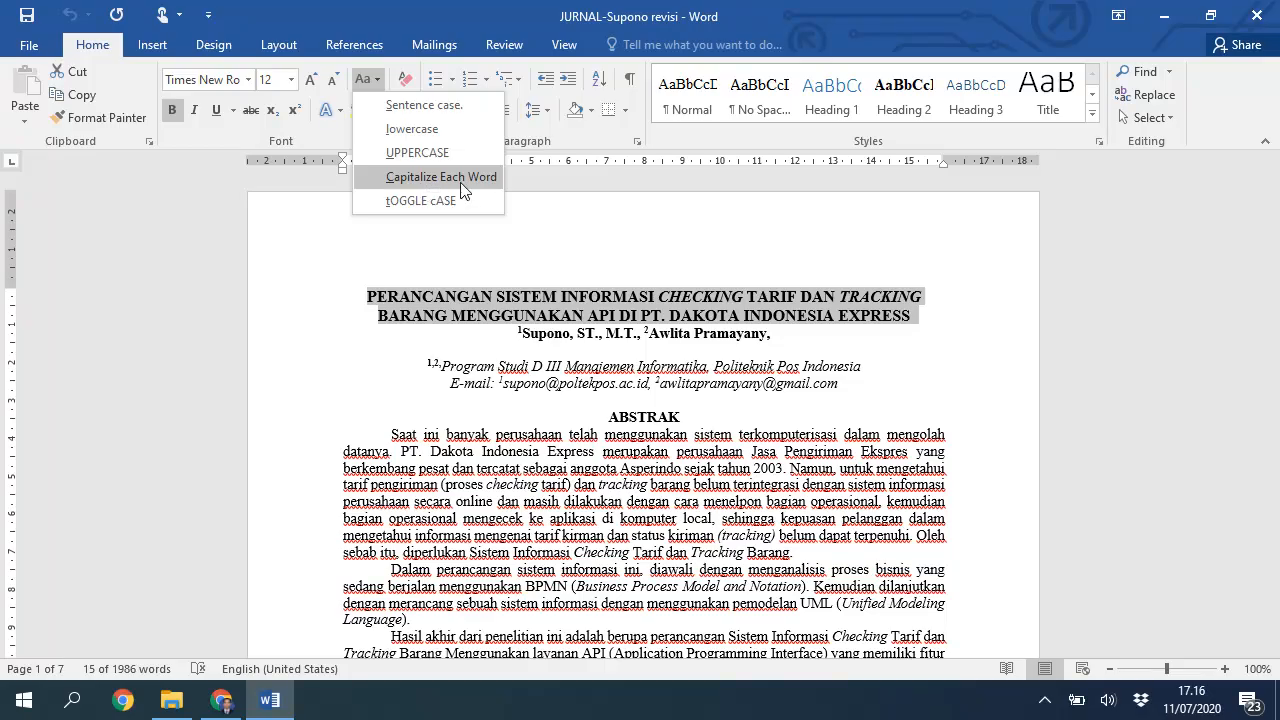
pyautogui.click(465, 188)
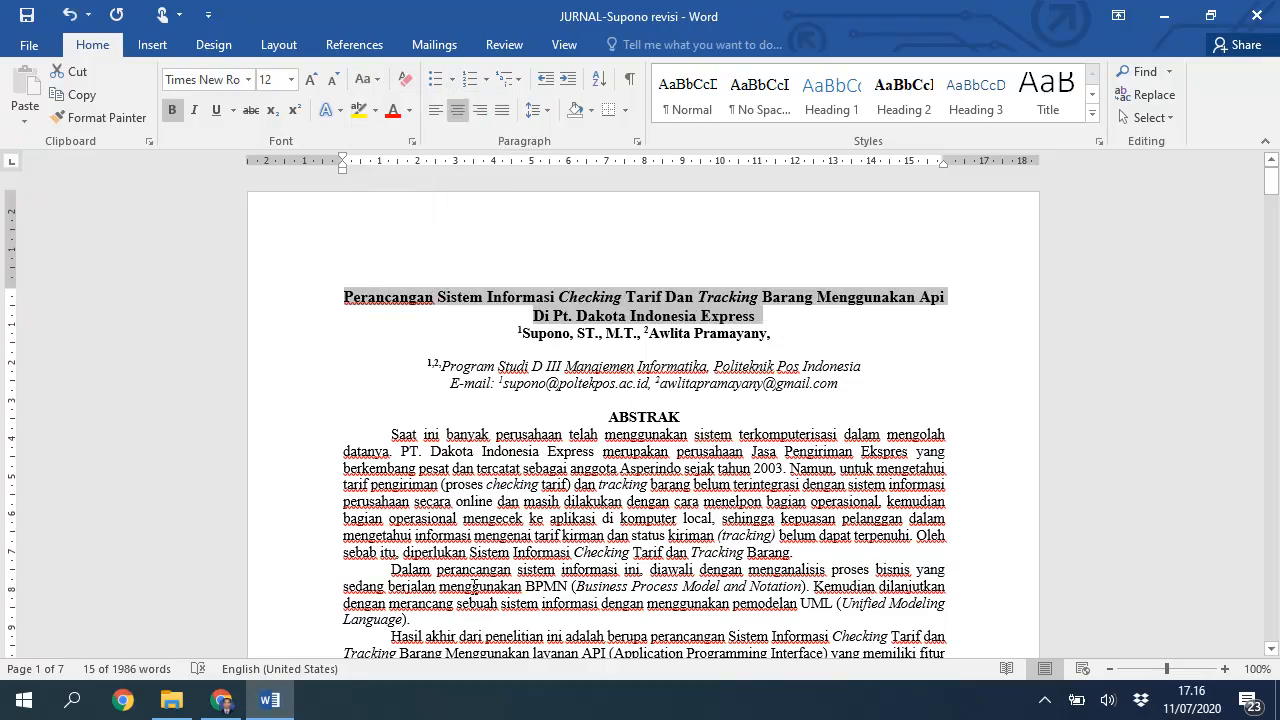
pyautogui.hotkey('ctrl', 'c')
# Step: Paste the title into the OJS Title field and correct 'API' and 'PT.'
pyautogui.click(221, 700)
pyautogui.click(545, 286)
pyautogui.hotkey('ctrl', 'v')
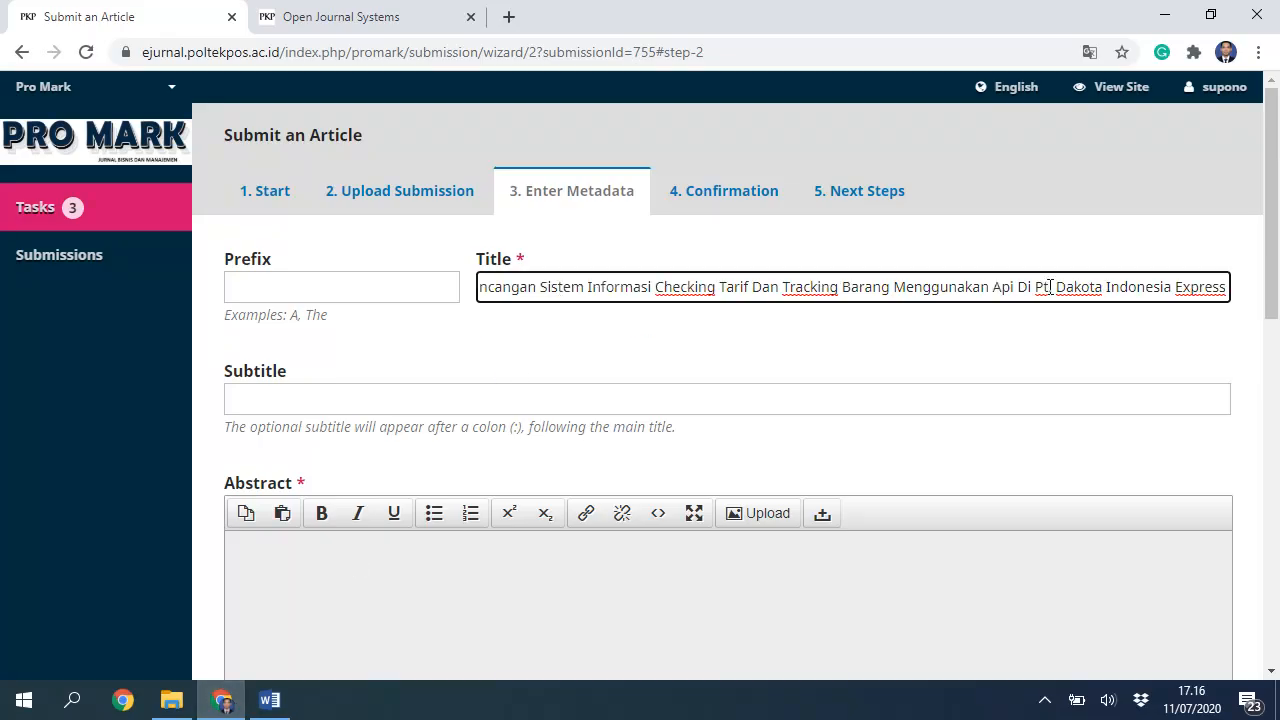
pyautogui.write('T.')
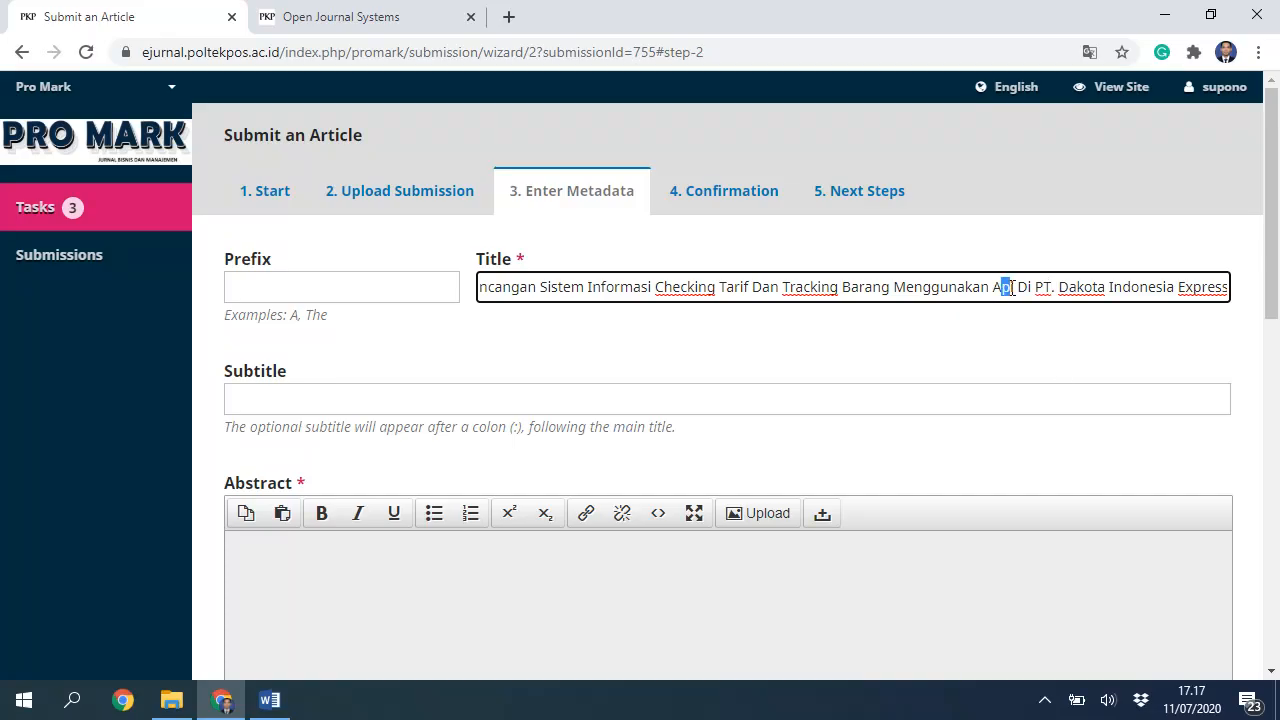
pyautogui.write('PI')
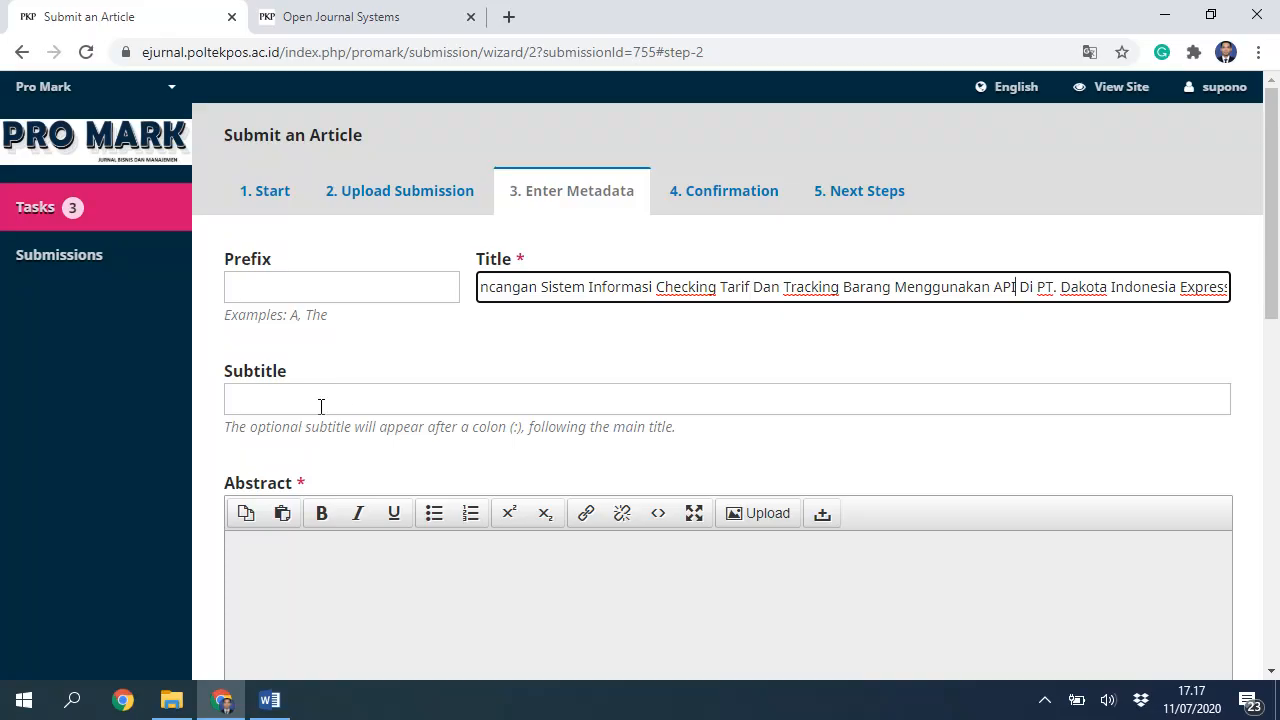
pyautogui.scroll(-1, 274, 458)
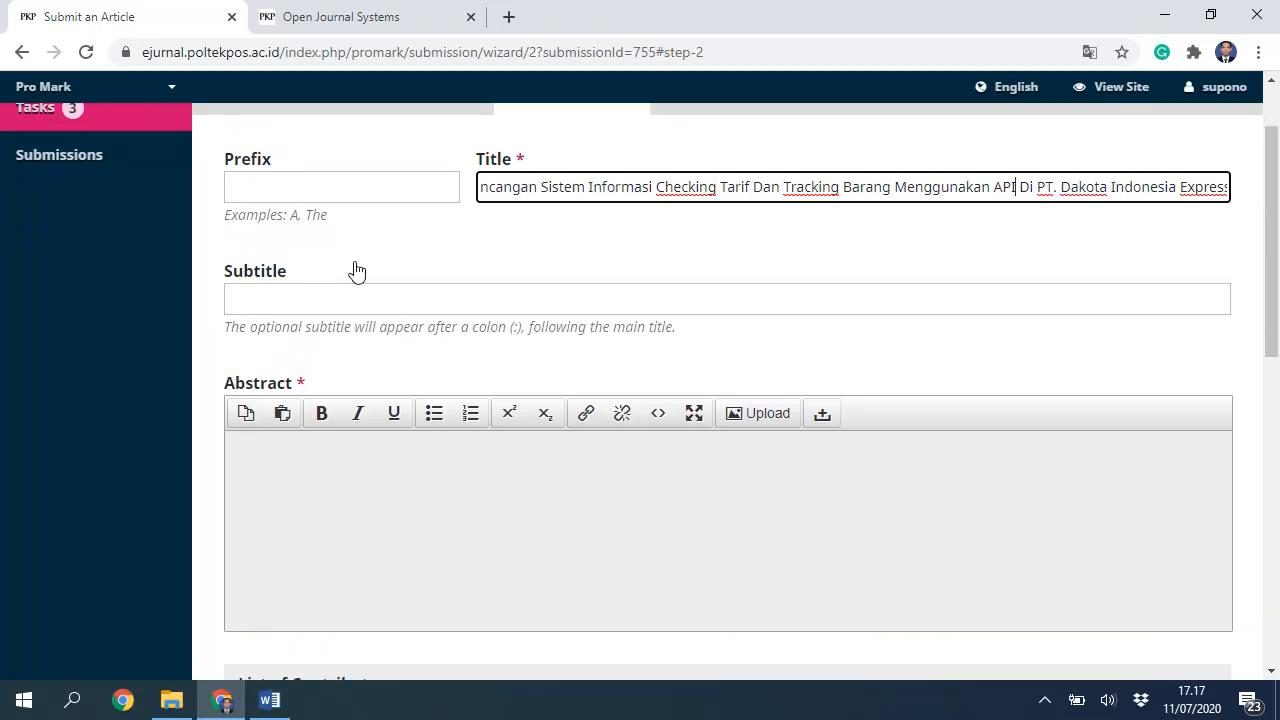
pyautogui.click(271, 467)
pyautogui.scroll(1, 276, 463)
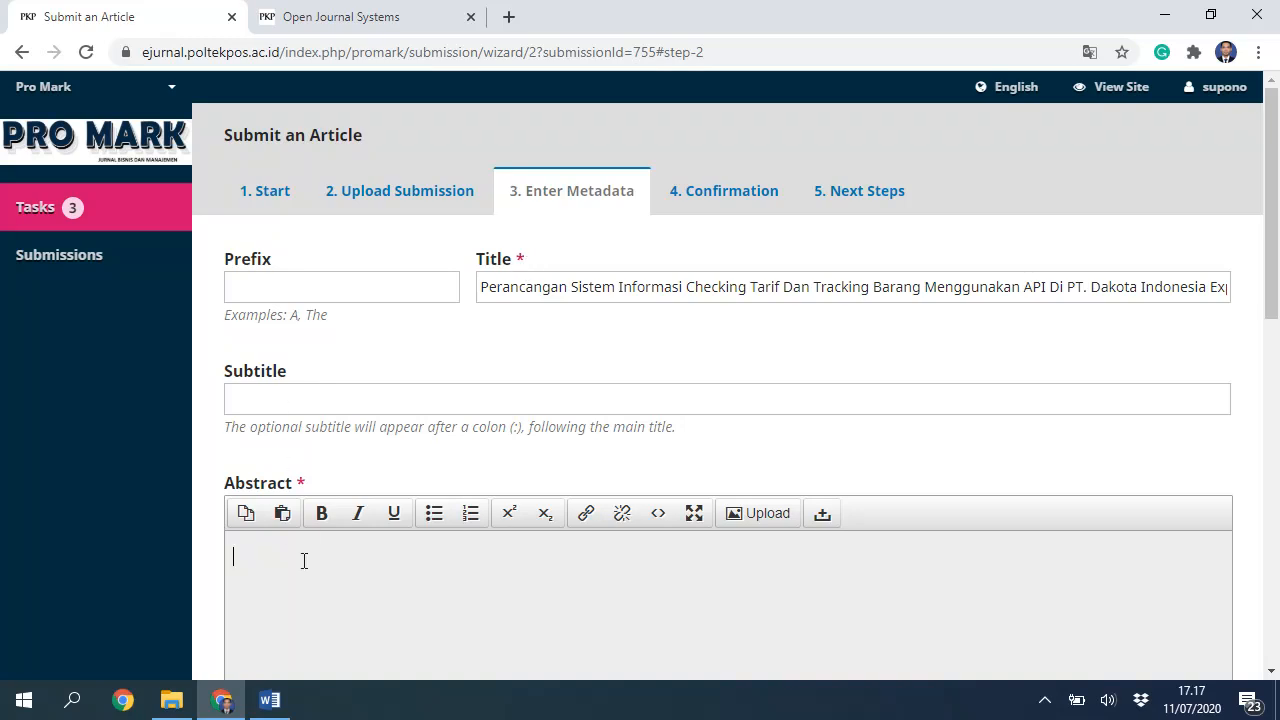
# Step: Select and copy the whole Indonesian abstract in the Word article
pyautogui.scroll(-2, 273, 438)
pyautogui.click(269, 700)
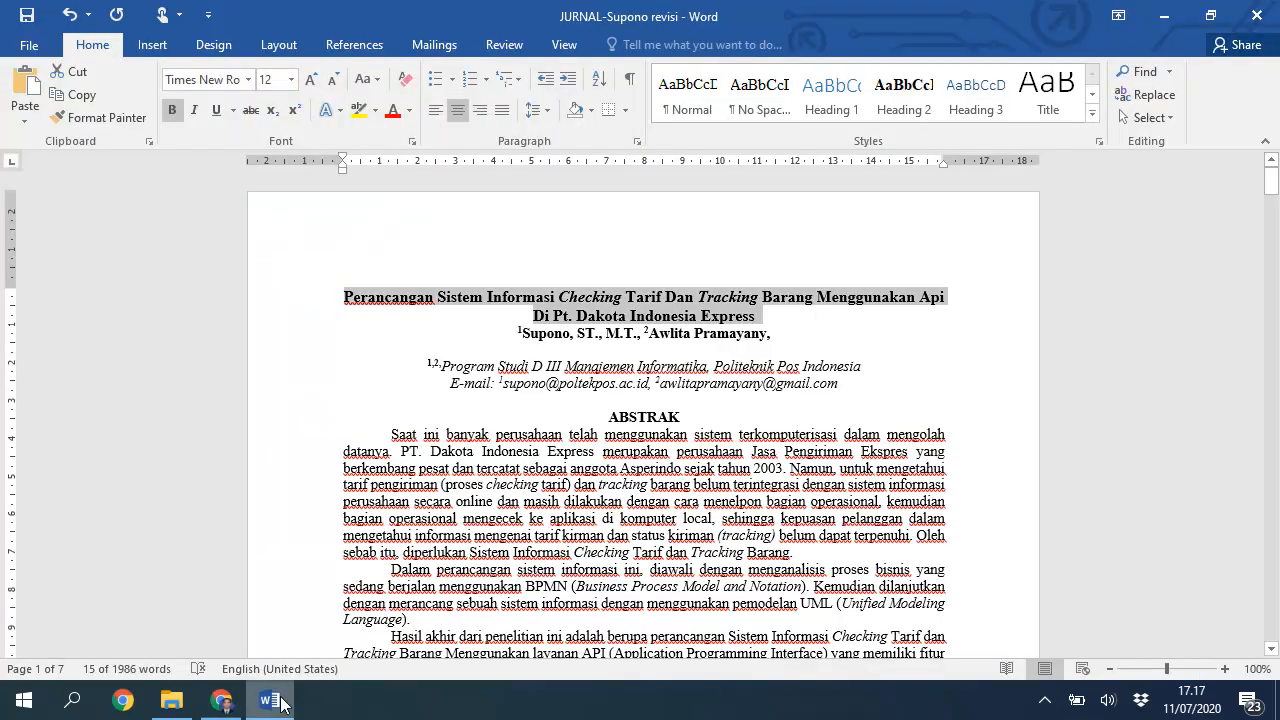
pyautogui.click(395, 443)
pyautogui.scroll(-4, 417, 535)
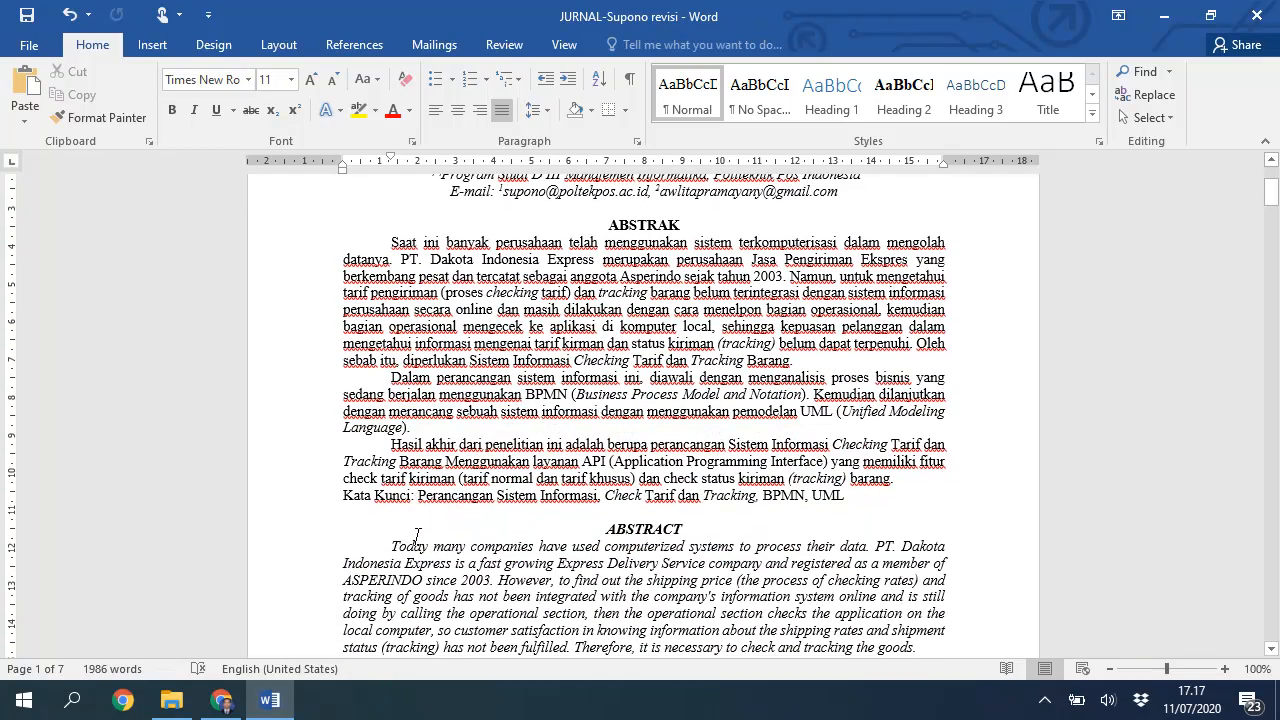
pyautogui.keyDown('shift'); pyautogui.click(853, 495); pyautogui.keyUp('shift')
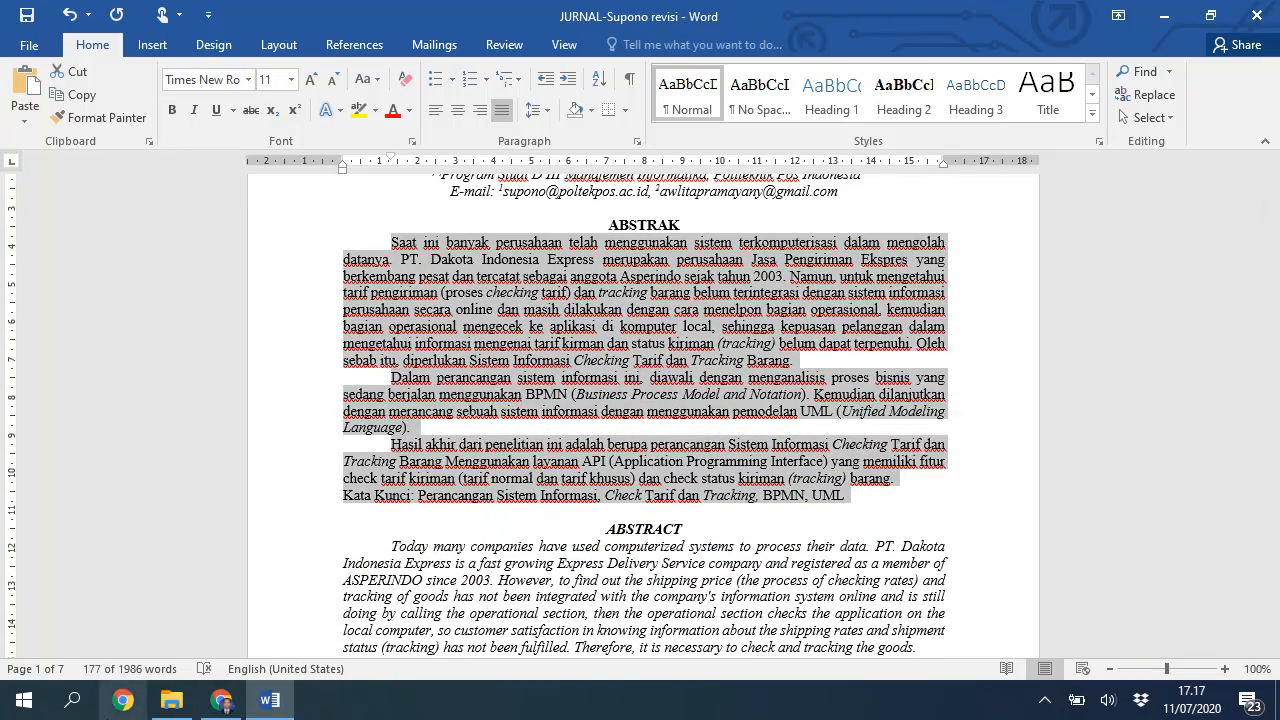
# Step: Paste the abstract into the OJS Abstract box and delete its Kata Kunci keywords line
pyautogui.click(224, 702)
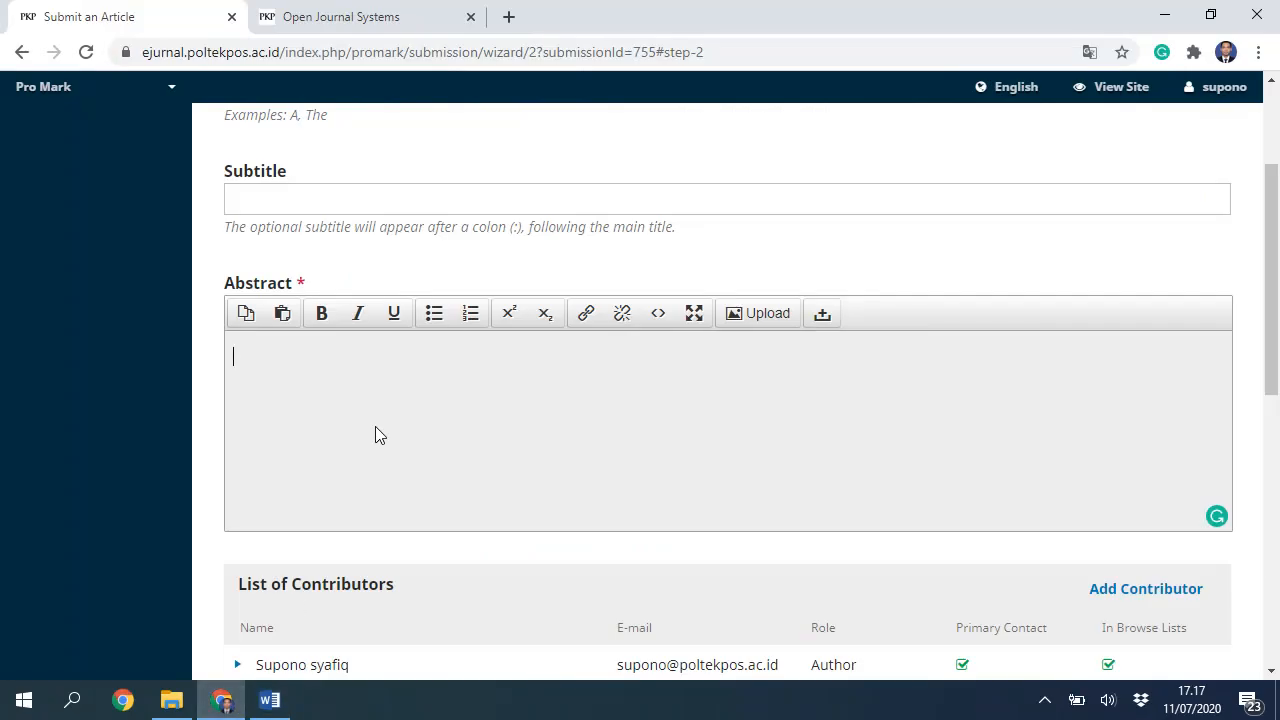
pyautogui.hotkey('ctrl', 'v')
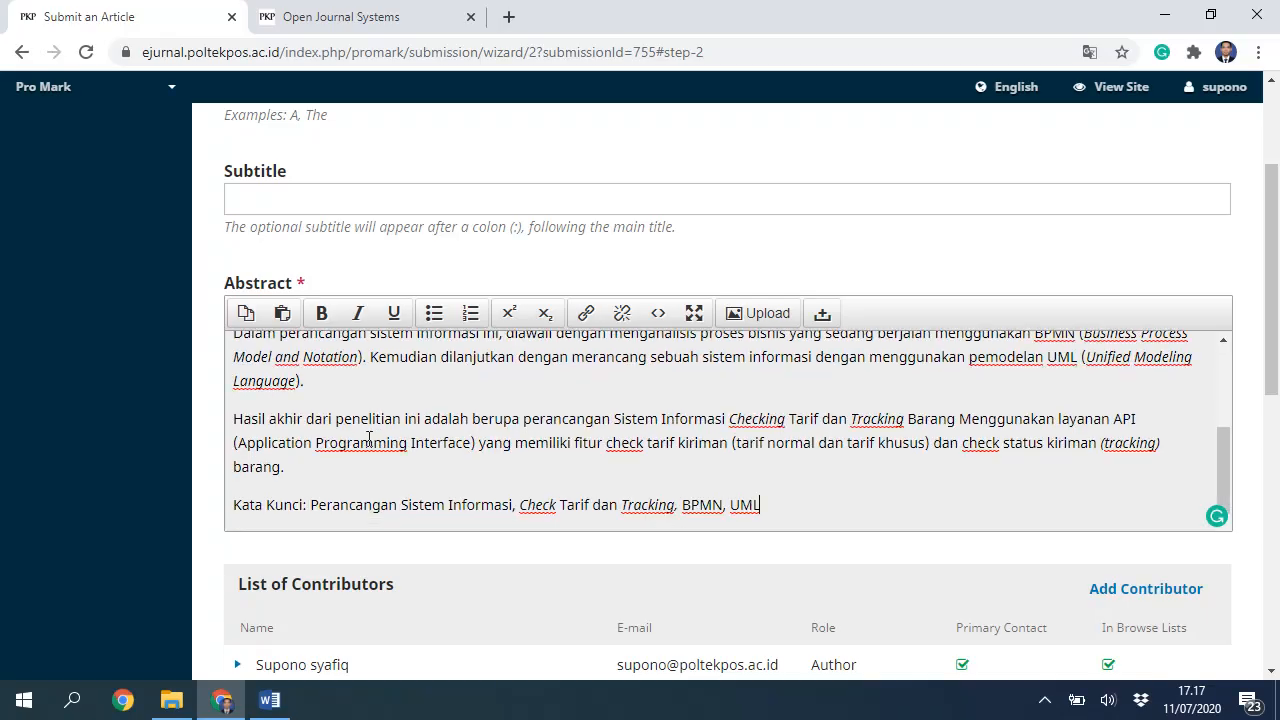
pyautogui.tripleClick(614, 502)
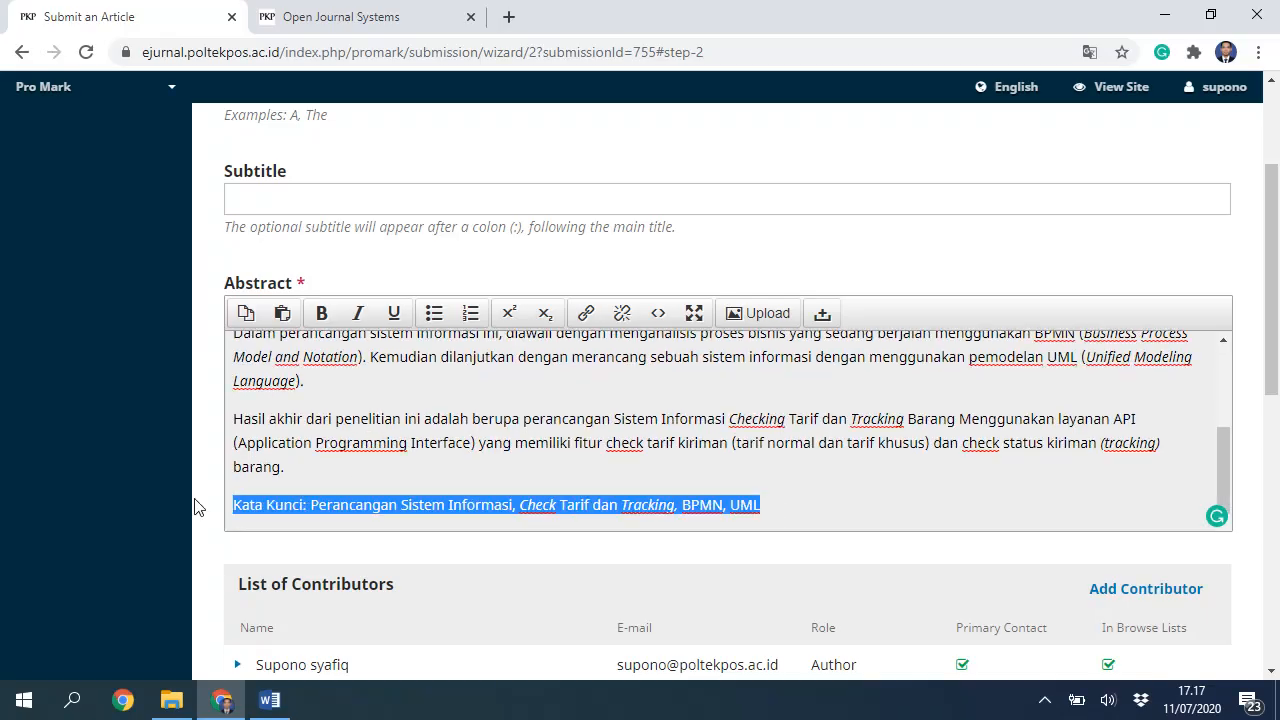
pyautogui.press('BackSpace')
pyautogui.press('BackSpace')
pyautogui.scroll(-1, 438, 510)
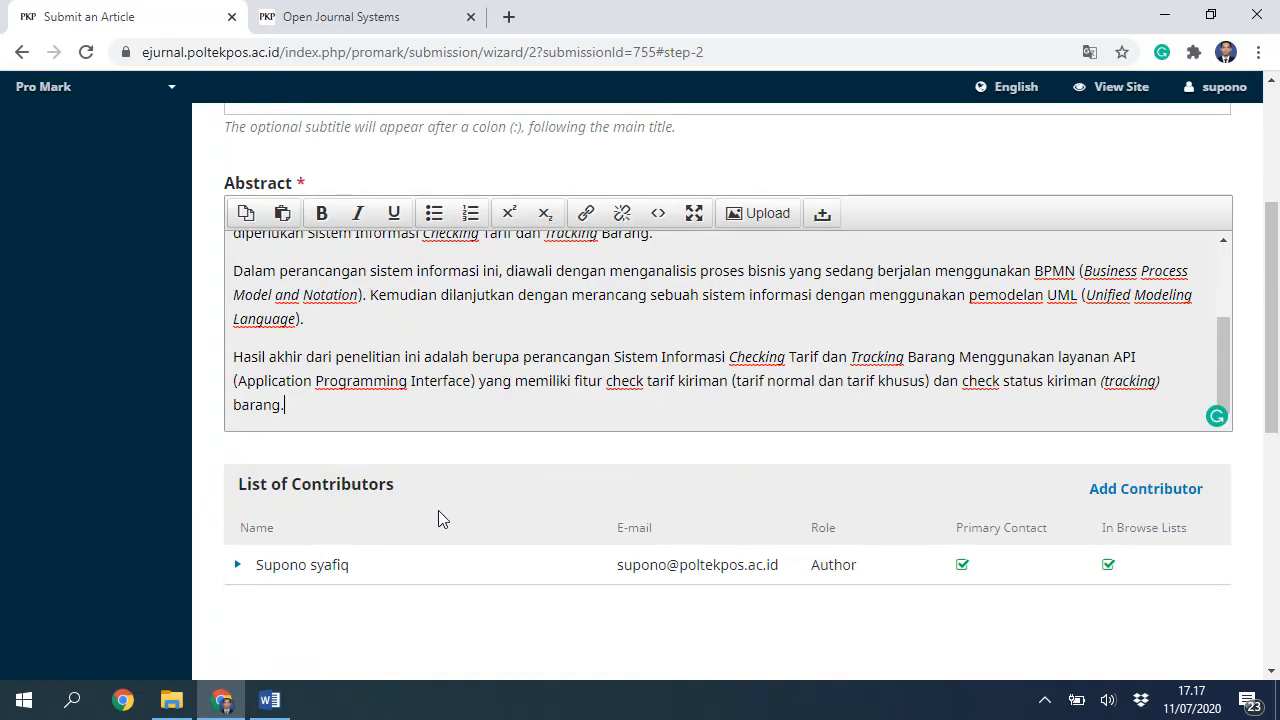
pyautogui.scroll(-3, 474, 523)
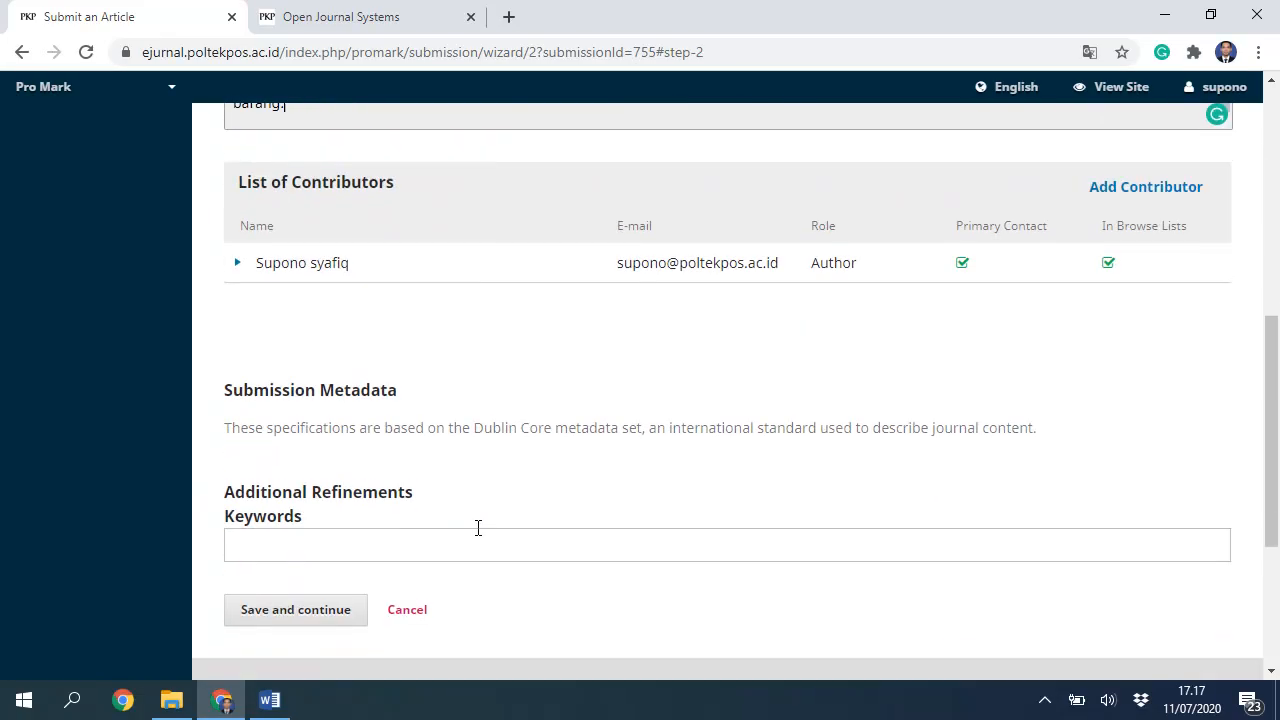
pyautogui.scroll(-1, 478, 528)
pyautogui.scroll(5, 346, 526)
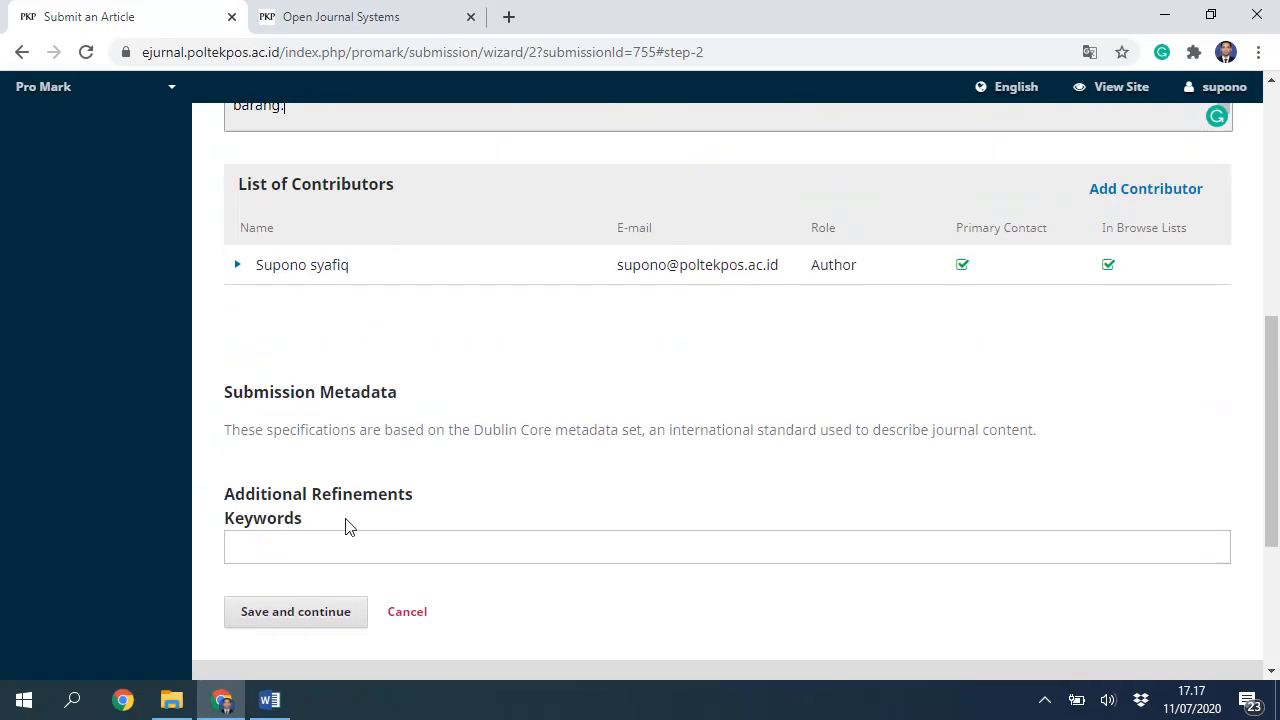
pyautogui.scroll(-2, 474, 444)
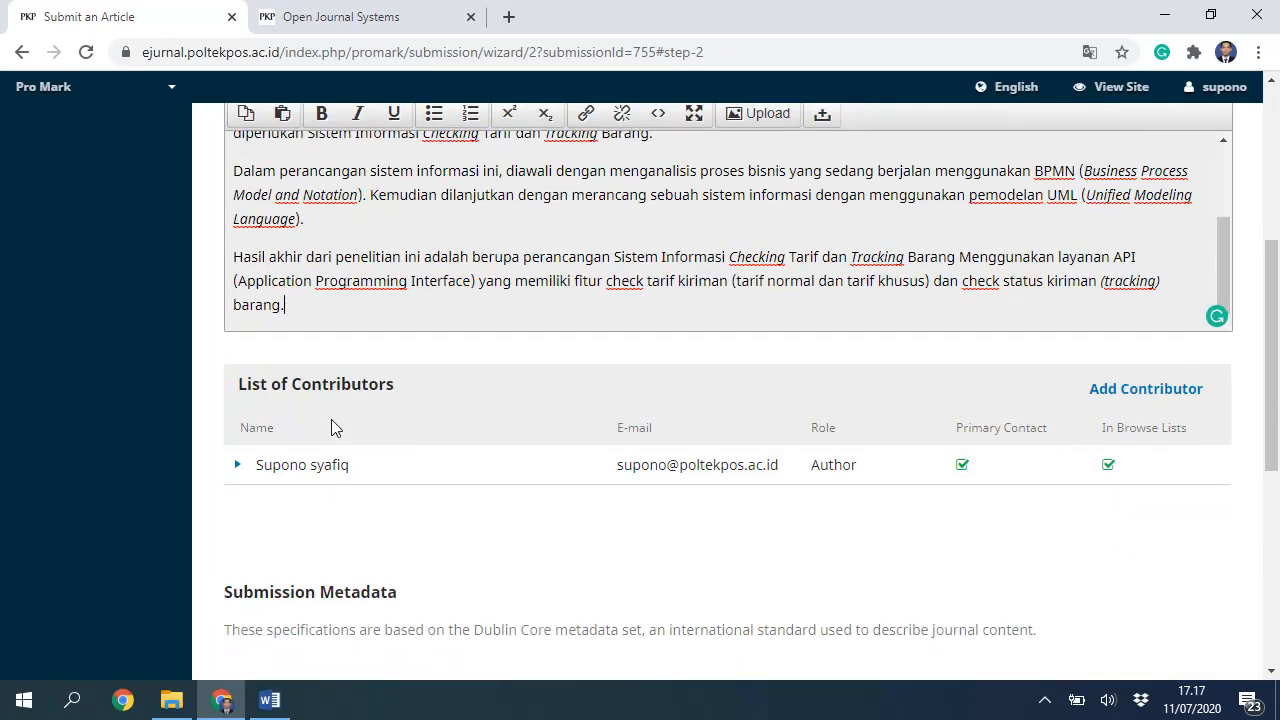
pyautogui.scroll(1, 331, 426)
pyautogui.scroll(-1, 253, 572)
pyautogui.click(269, 700)
pyautogui.scroll(3, 544, 395)
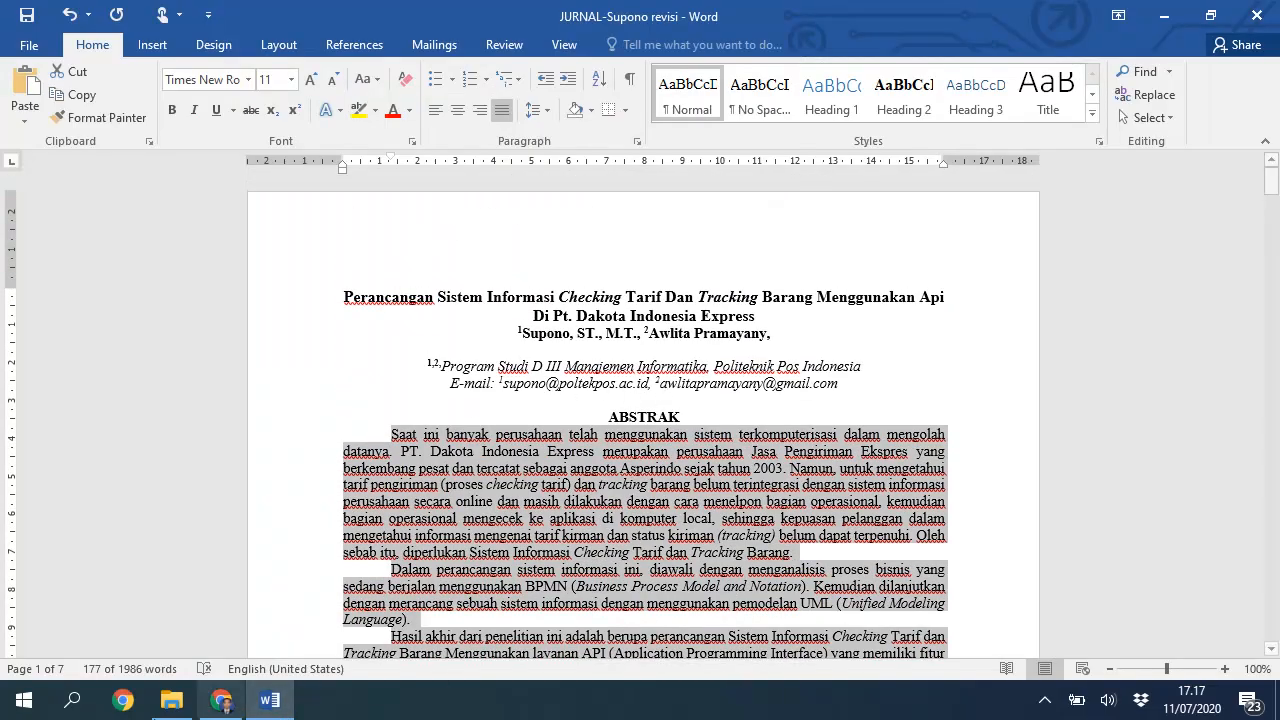
# Step: Start a new contributor and enter the co-author's first name, last name and e-mail
pyautogui.click(221, 700)
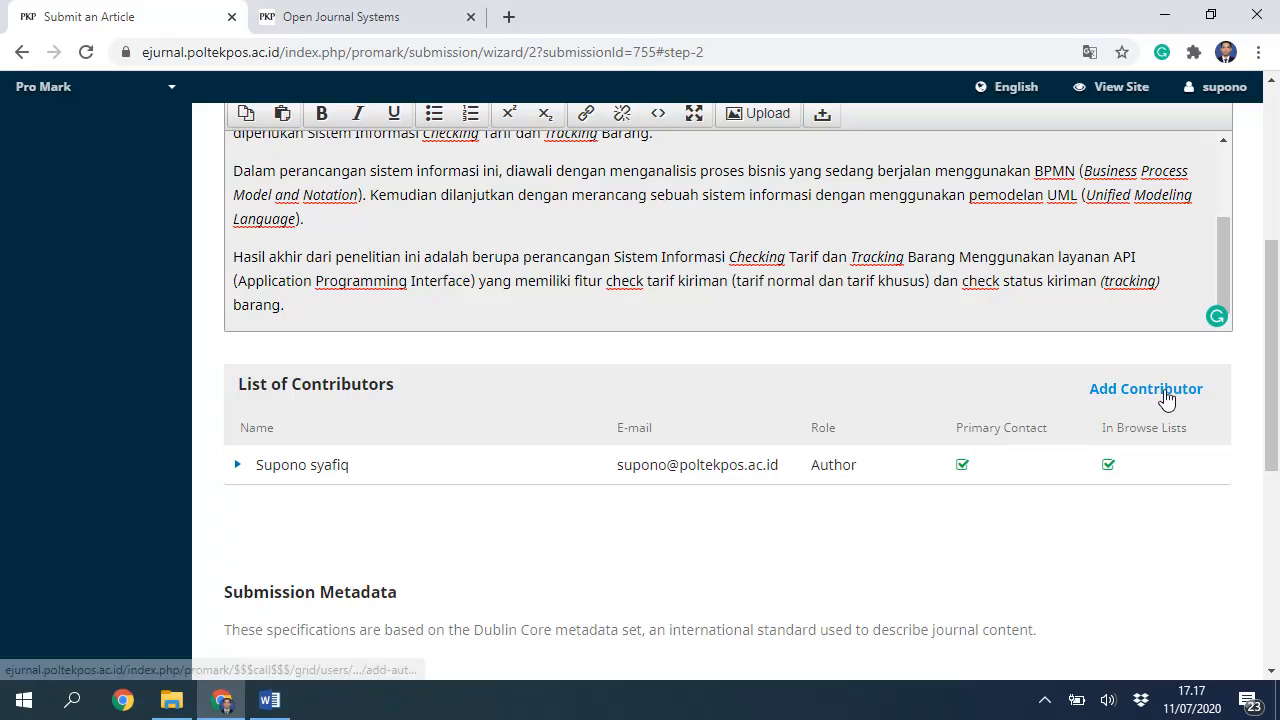
pyautogui.click(1166, 398)
pyautogui.click(362, 205)
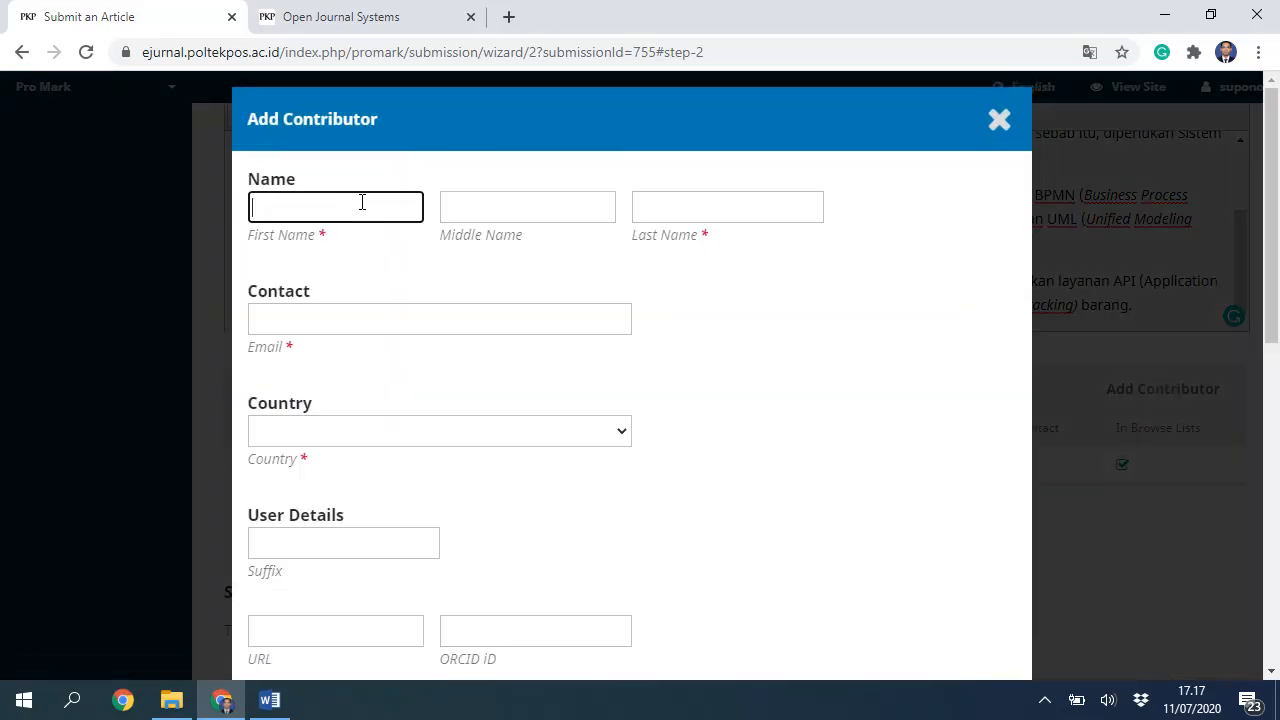
pyautogui.write('Al')
pyautogui.press('Tab')
pyautogui.press('Tab')
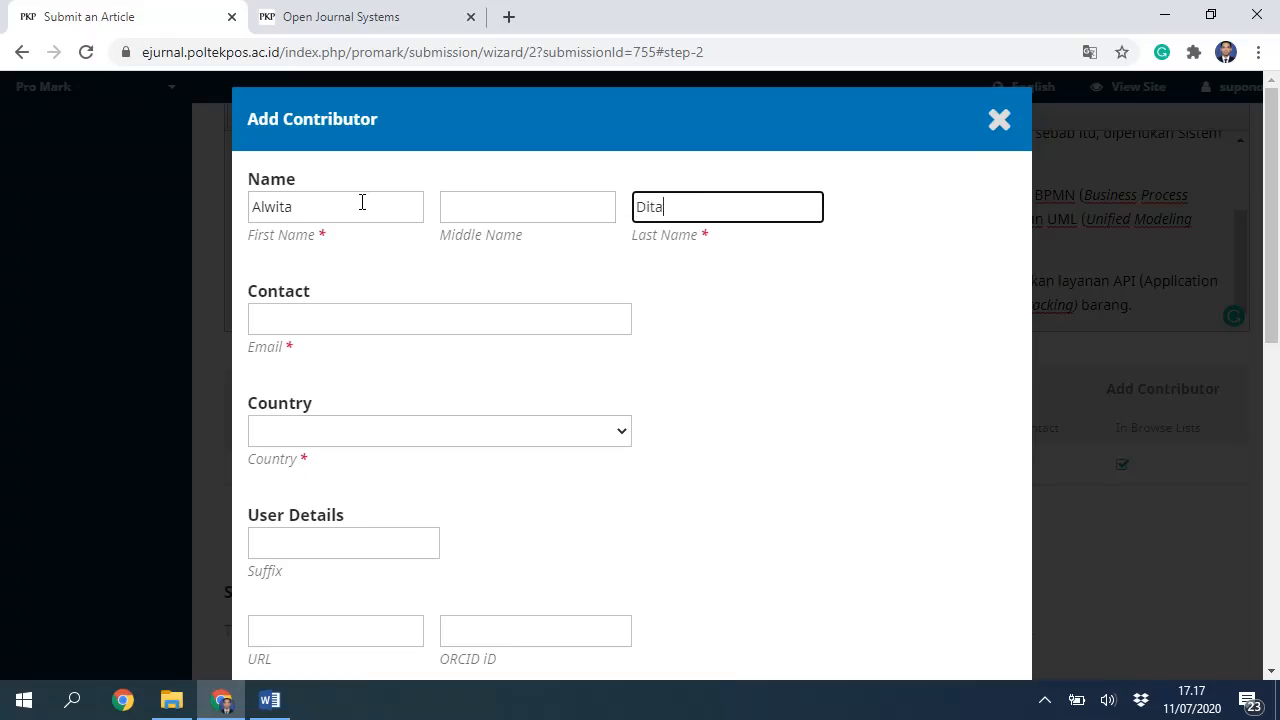
pyautogui.click(284, 318)
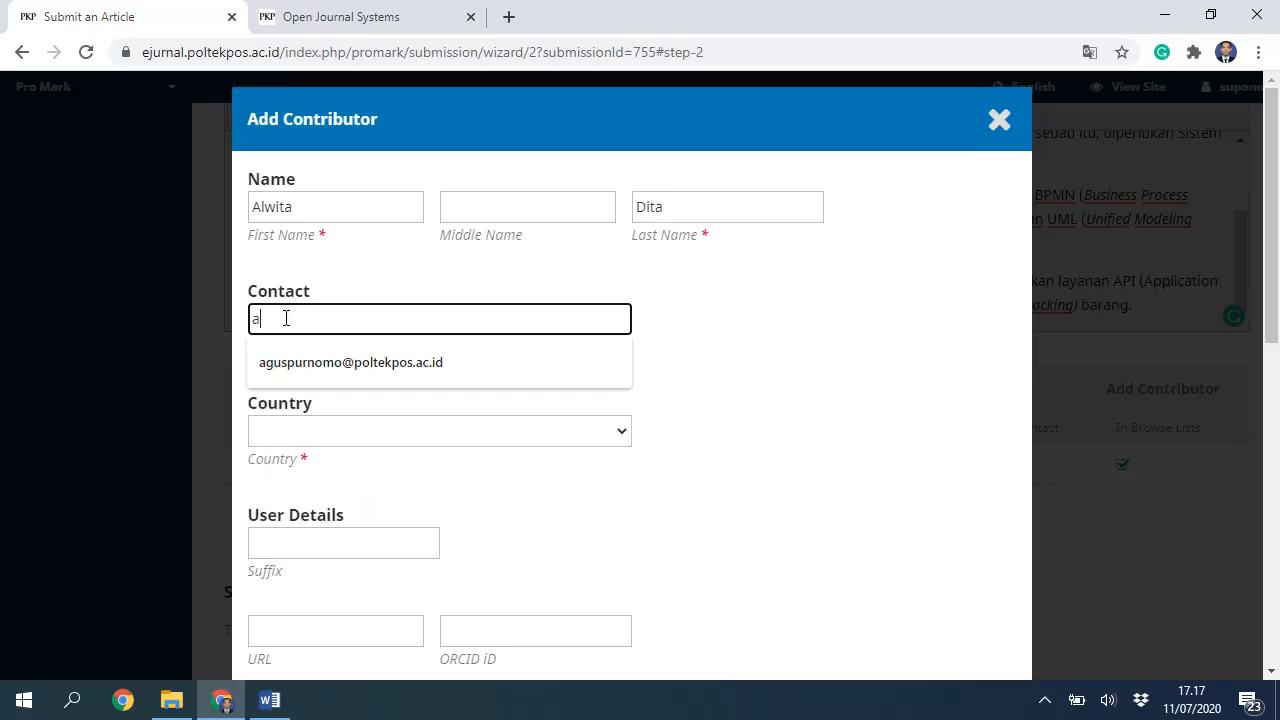
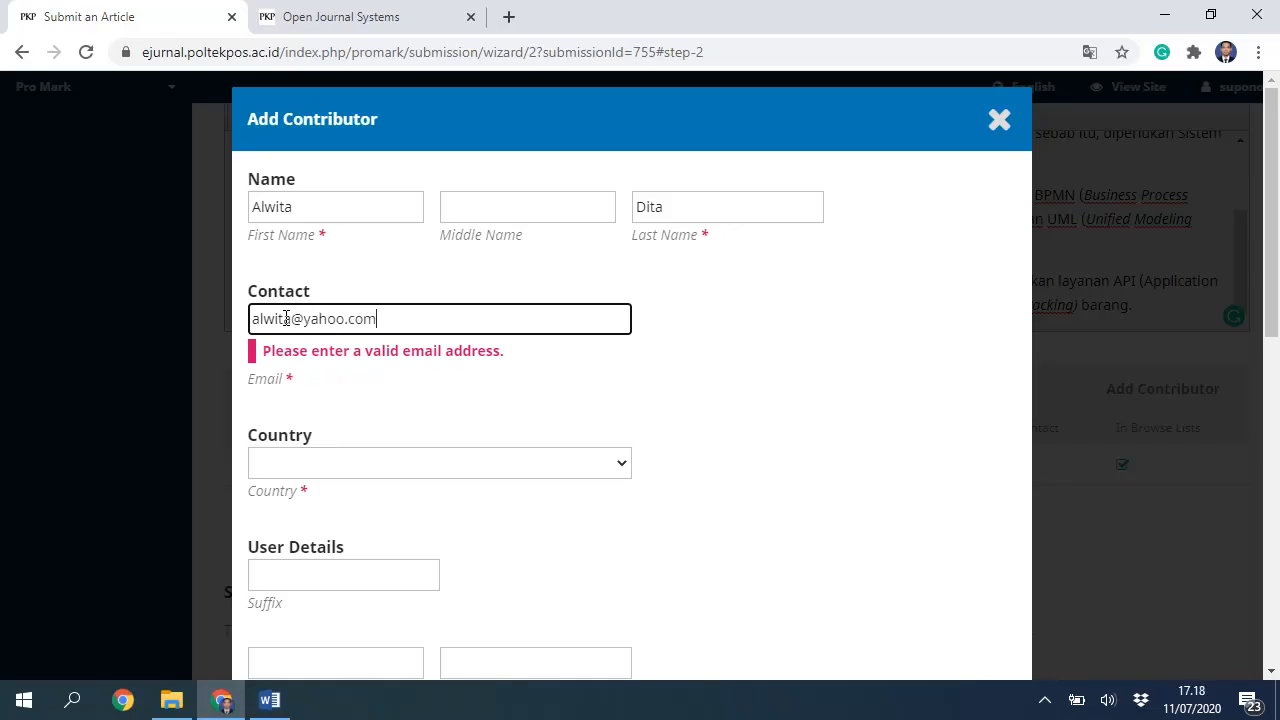
pyautogui.press('Tab')
# Step: Set the contributor's country to Indonesia and save the new author
pyautogui.click(463, 437)
pyautogui.scroll(-20, 460, 331)
pyautogui.scroll(-2, 455, 333)
pyautogui.scroll(-3, 447, 336)
pyautogui.click(351, 271)
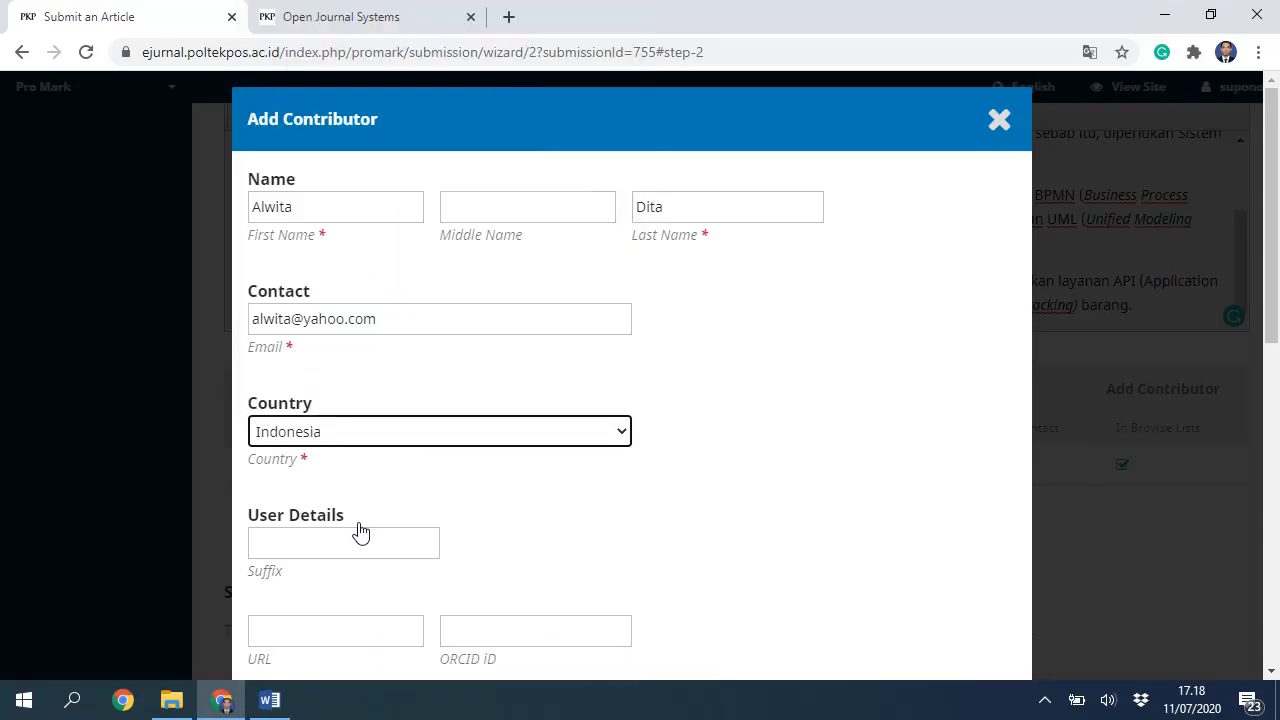
pyautogui.scroll(-7, 360, 533)
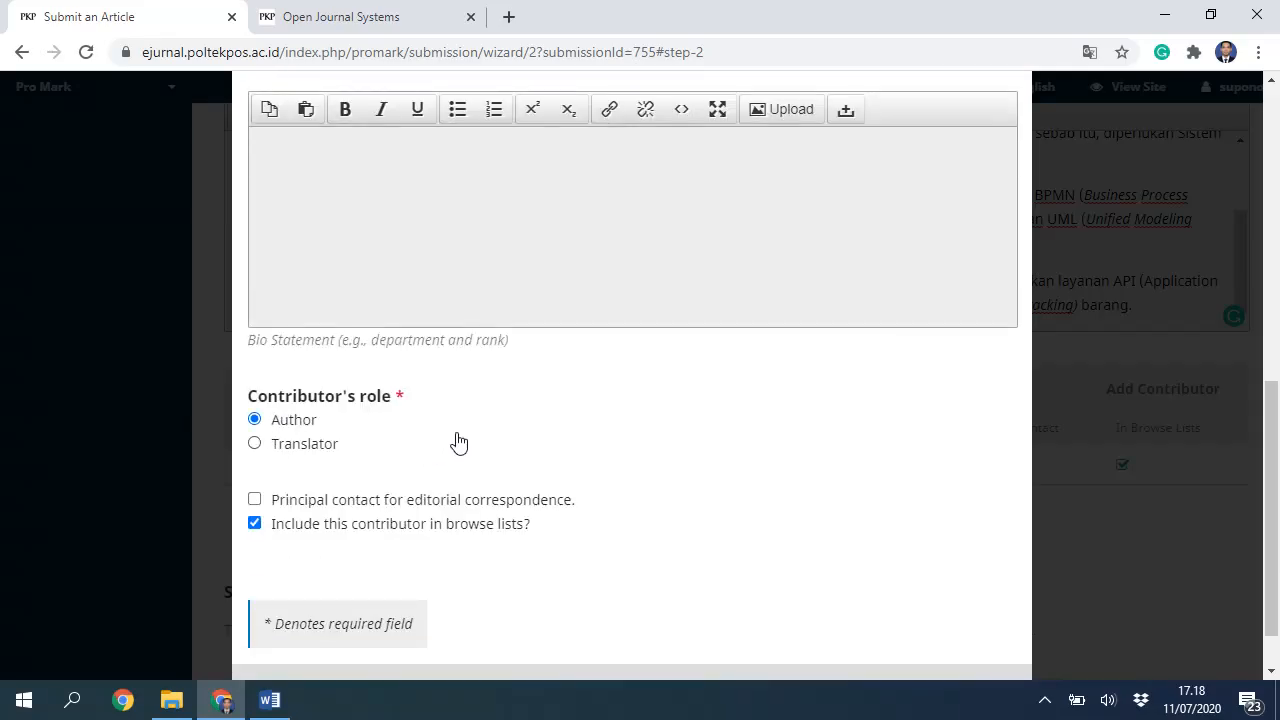
pyautogui.scroll(-1, 415, 480)
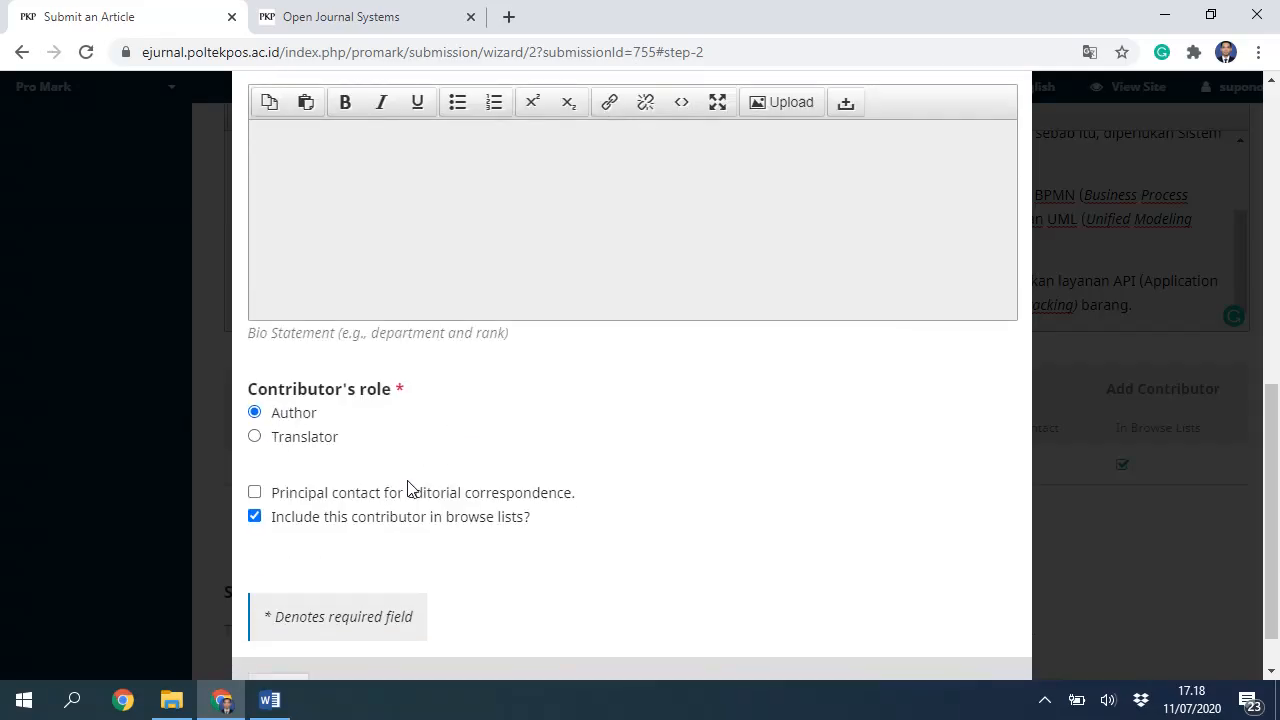
pyautogui.click(289, 632)
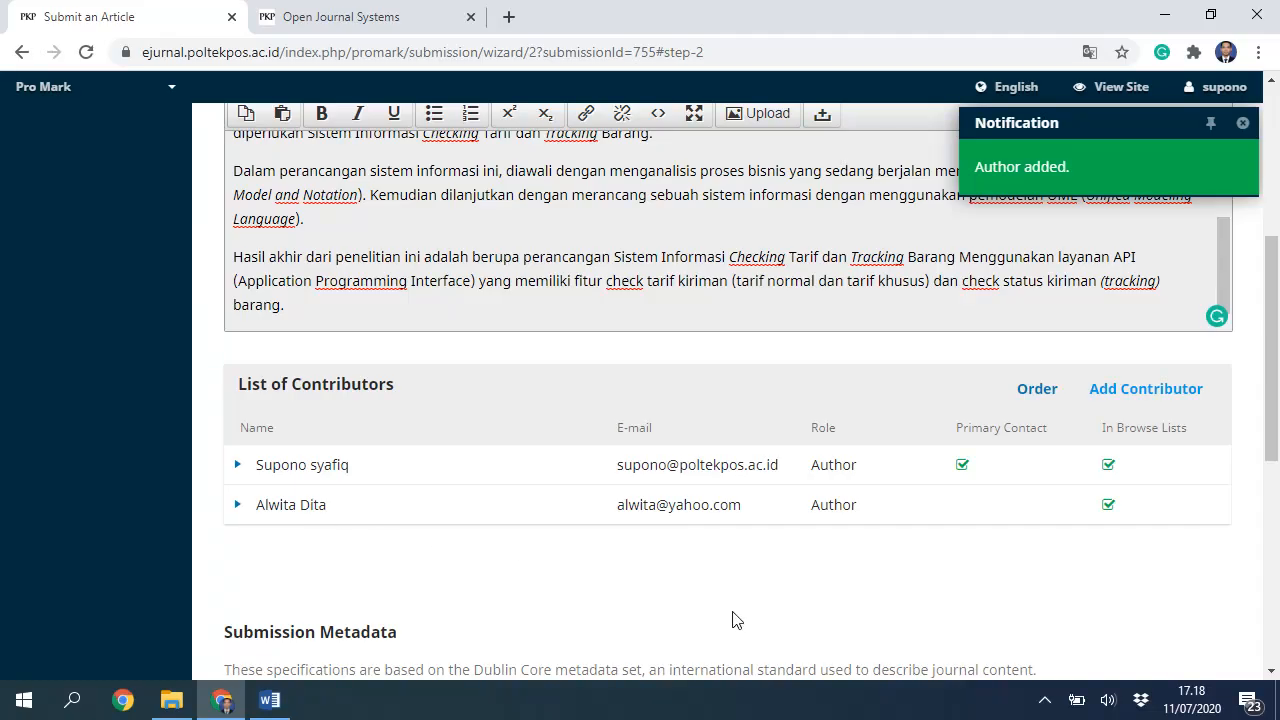
pyautogui.scroll(-2, 806, 640)
pyautogui.scroll(-1, 529, 524)
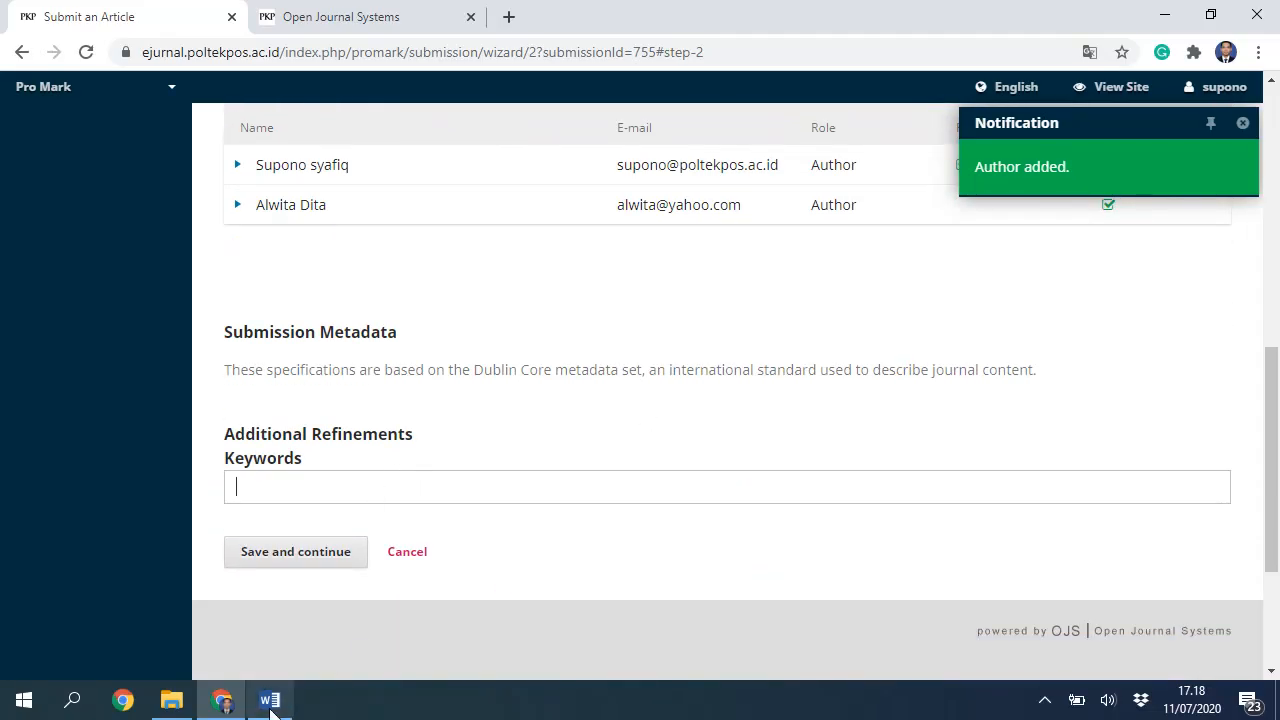
# Step: Paste the Kata Kunci line into Keywords, then clear the field again
pyautogui.click(265, 640)
pyautogui.scroll(-7, 563, 497)
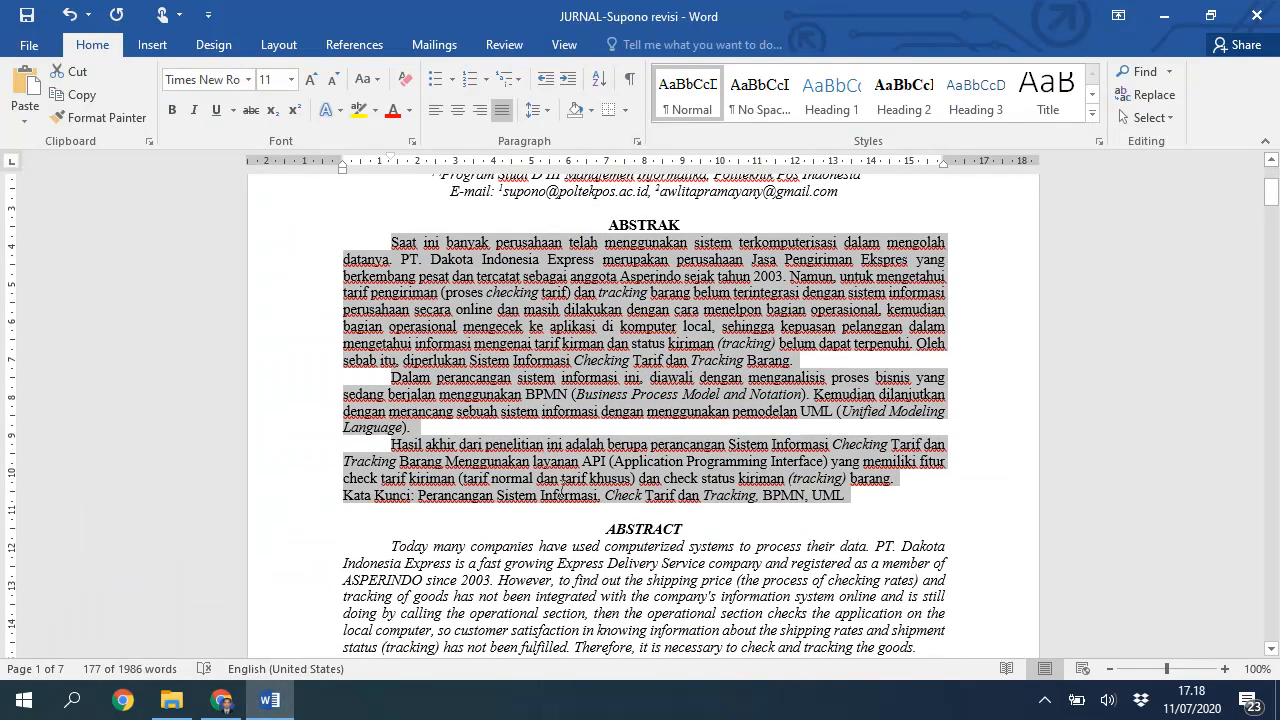
pyautogui.click(455, 322)
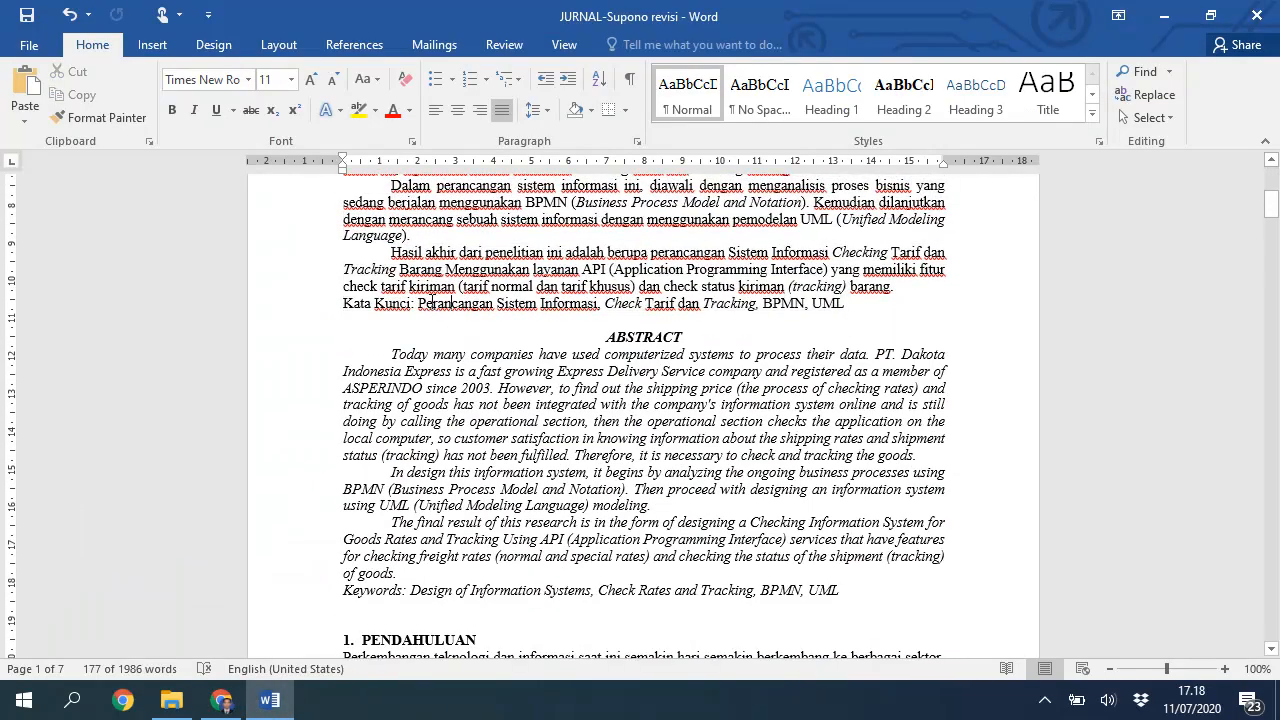
pyautogui.moveTo(418, 303); pyautogui.dragTo(852, 303)
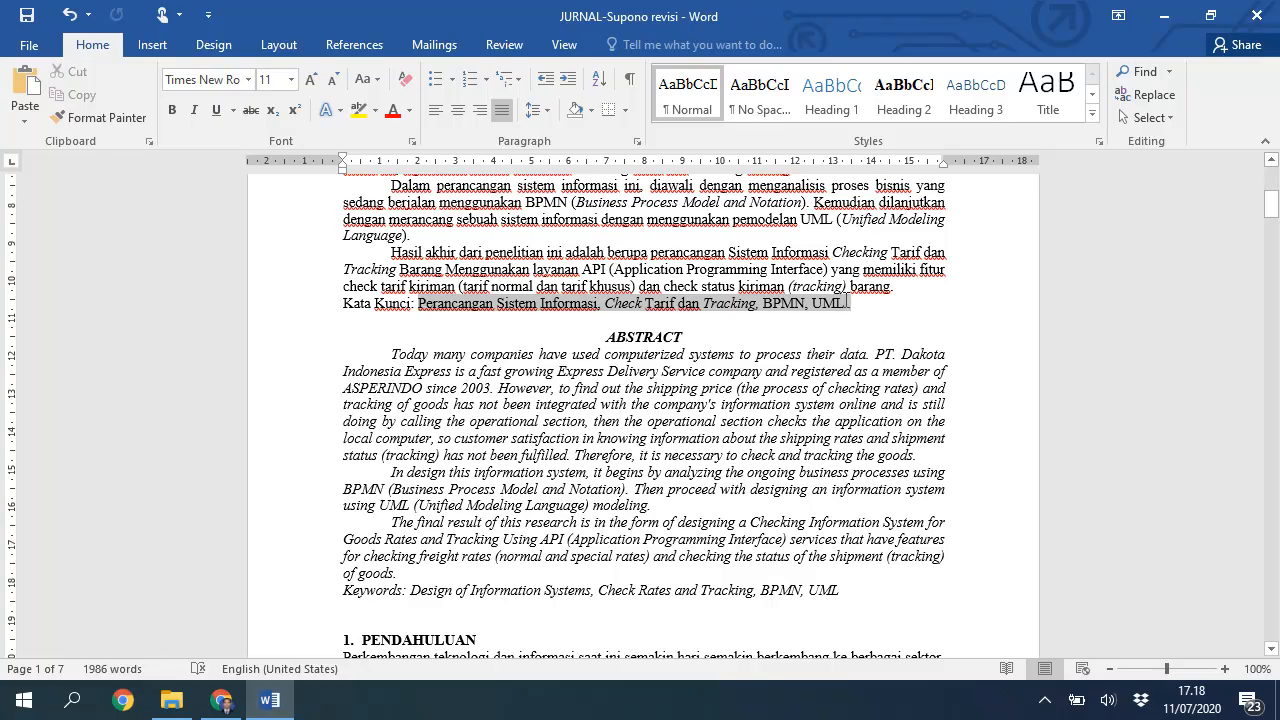
pyautogui.click(221, 700)
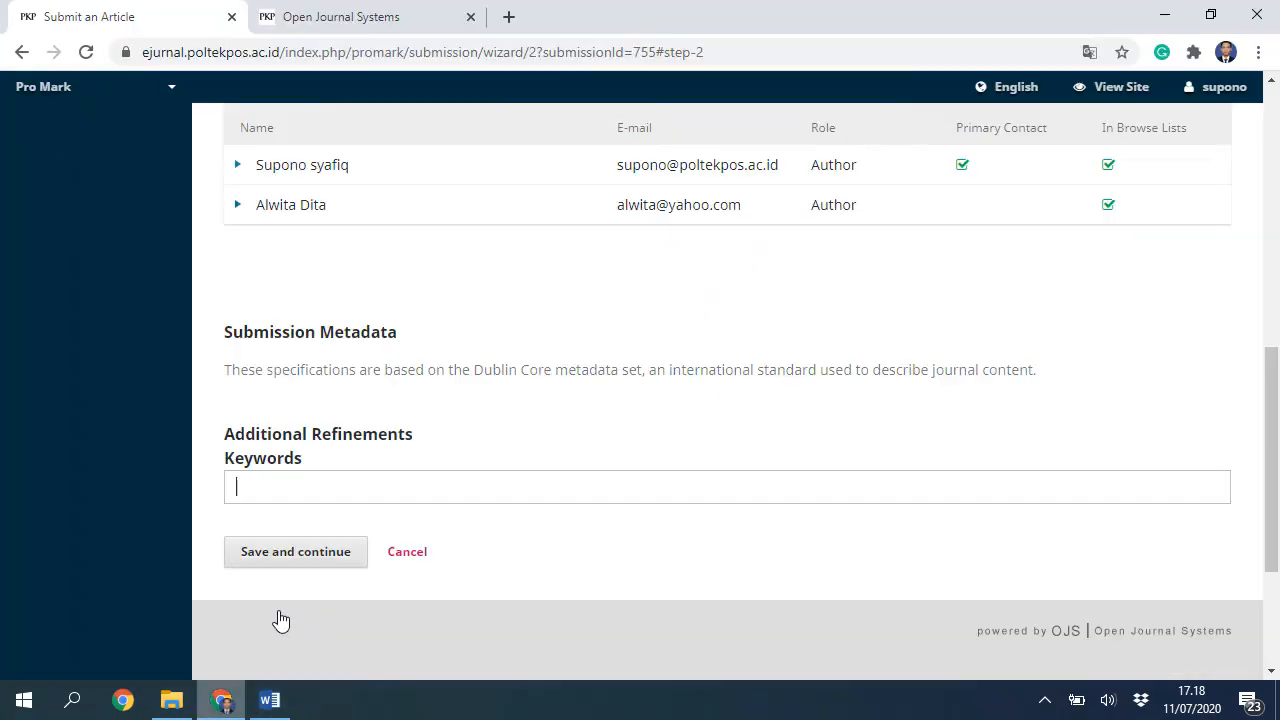
pyautogui.hotkey('ctrl', 'v')
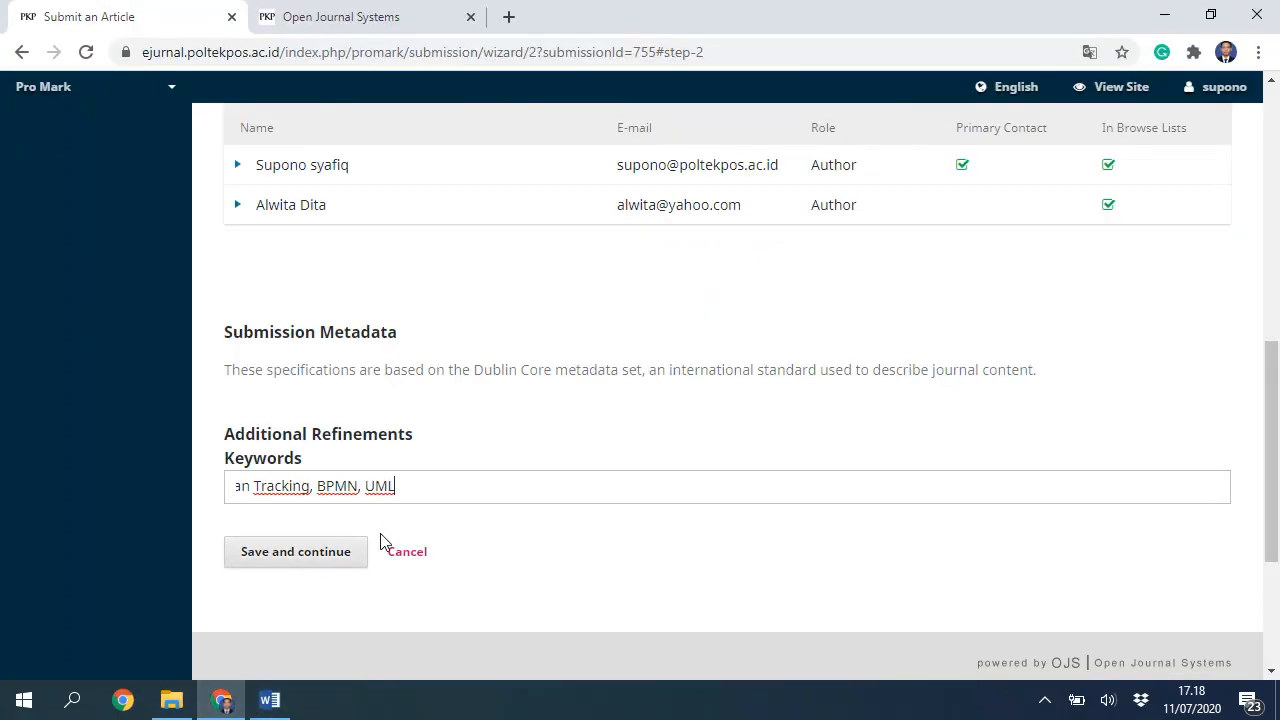
pyautogui.hotkey('ctrl', 'a')
pyautogui.click(340, 490)
pyautogui.press('Home')
pyautogui.hotkey('ctrl', 'a')
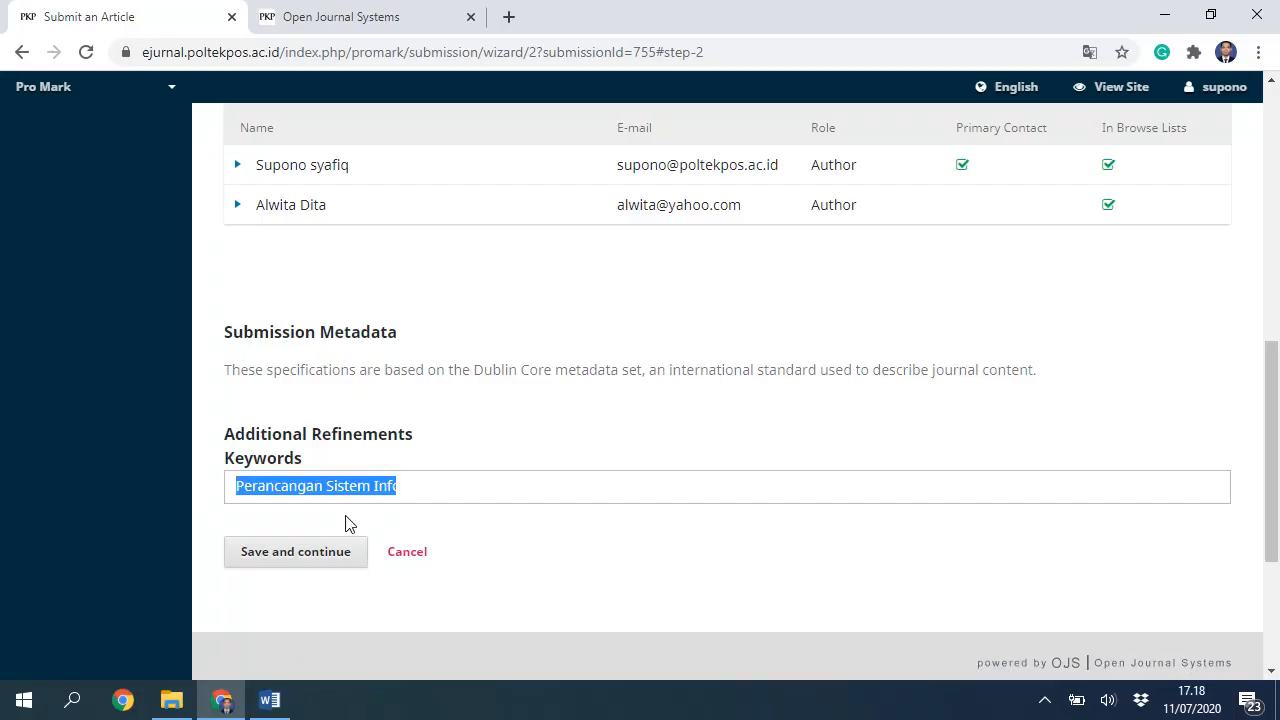
pyautogui.hotkey('ctrl', 'x')
# Step: Add 'Perancangan Sistem Informasi' and 'Check Tarif dan Tracking' as keyword tags from the Word article
pyautogui.click(268, 699)
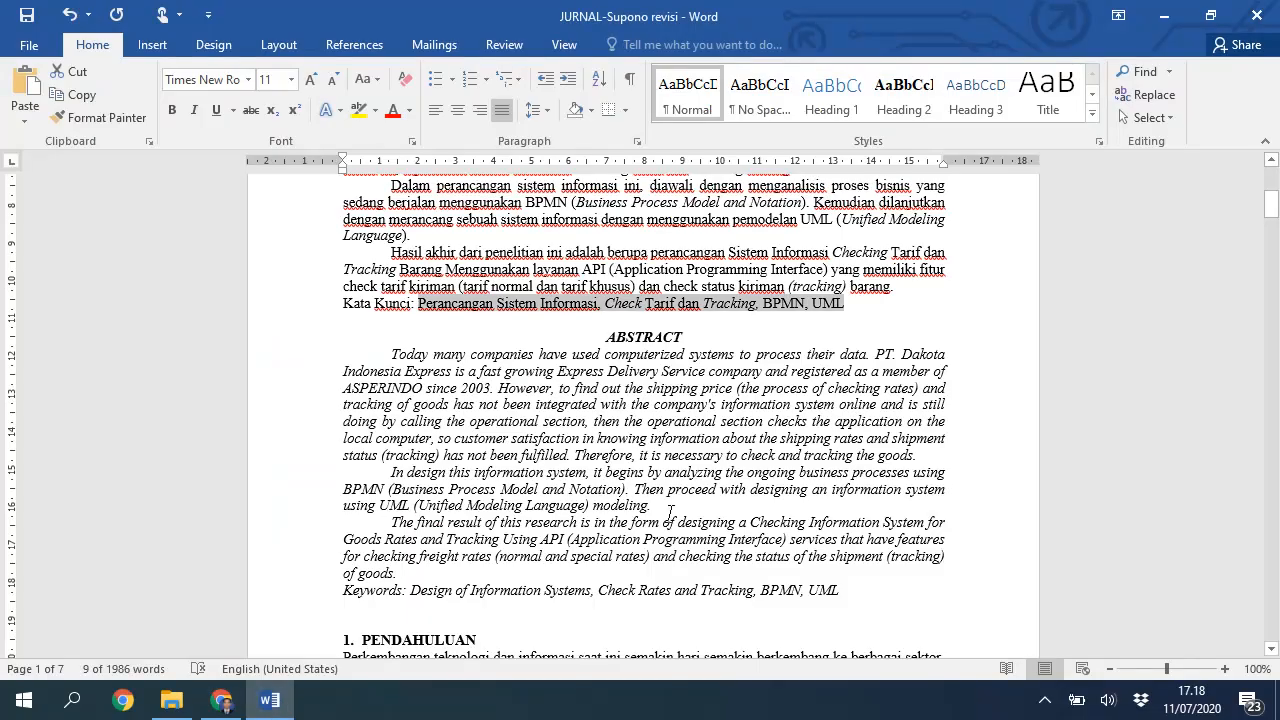
pyautogui.click(435, 299)
pyautogui.moveTo(515, 303); pyautogui.dragTo(598, 305)
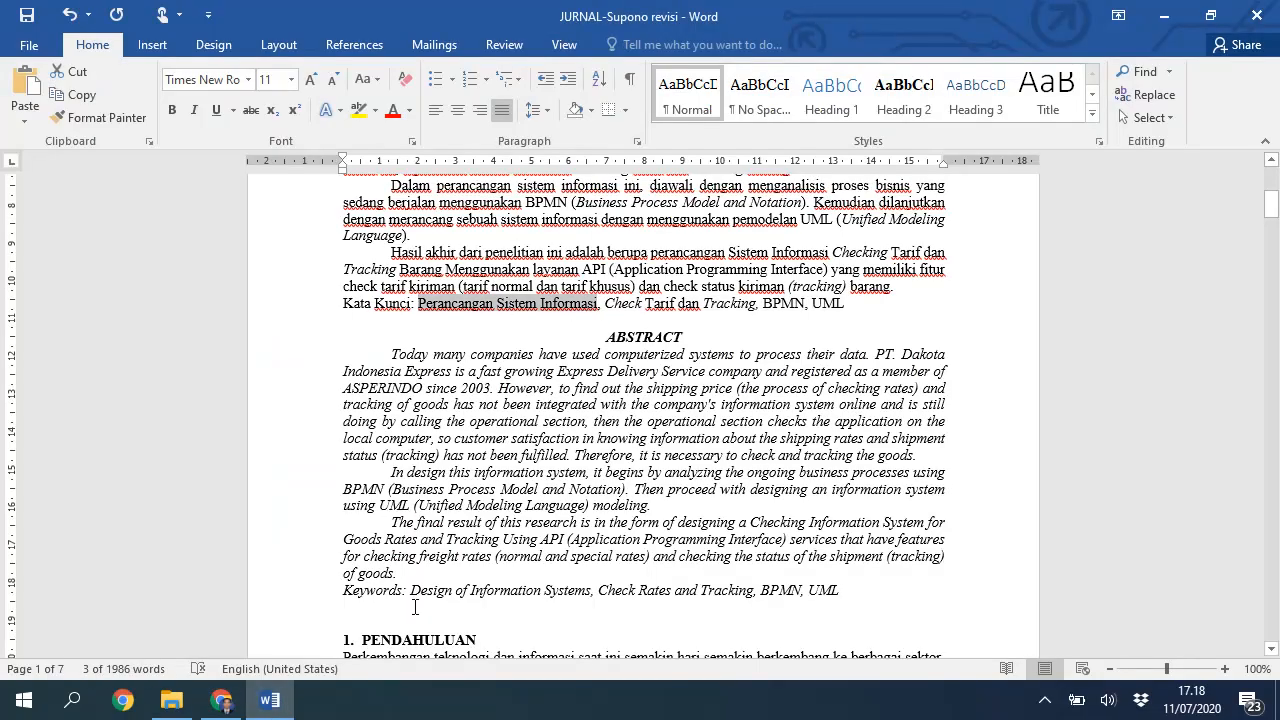
pyautogui.click(221, 700)
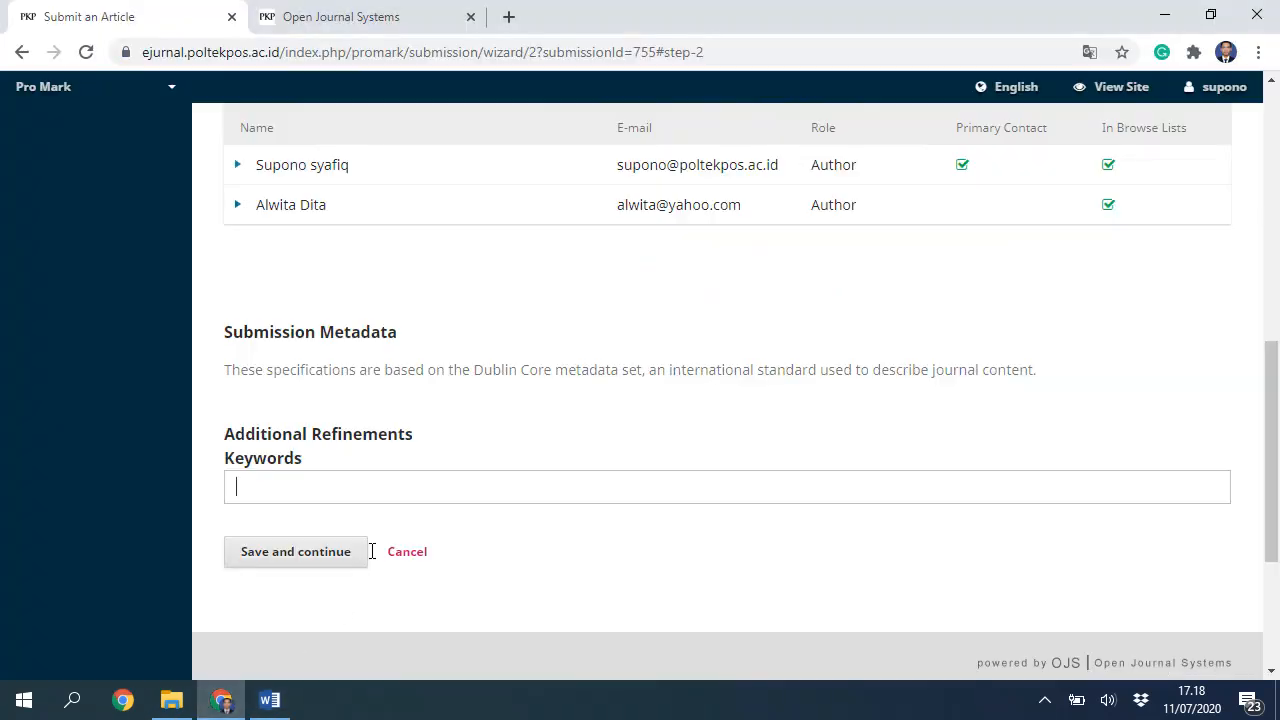
pyautogui.hotkey('ctrl', 'v')
pyautogui.press('Return')
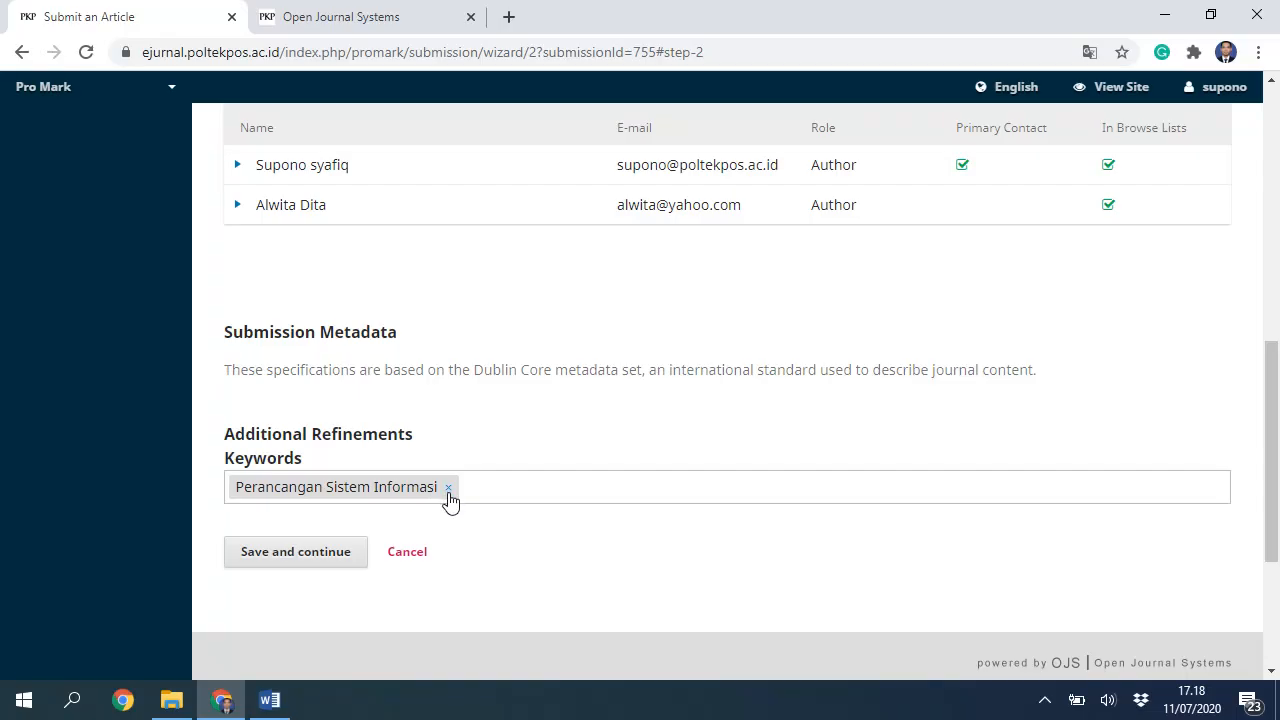
pyautogui.click(268, 700)
pyautogui.moveTo(606, 303); pyautogui.dragTo(733, 307)
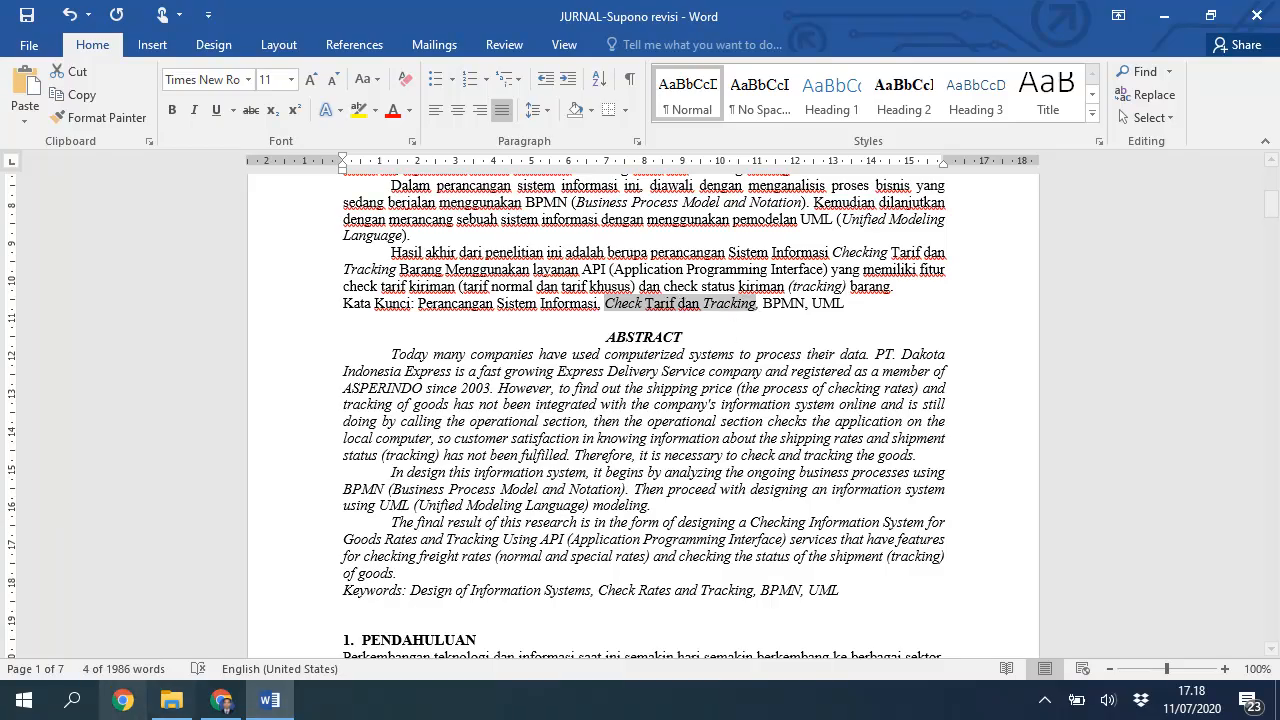
pyautogui.click(221, 700)
pyautogui.hotkey('ctrl', 'v')
pyautogui.press('Return')
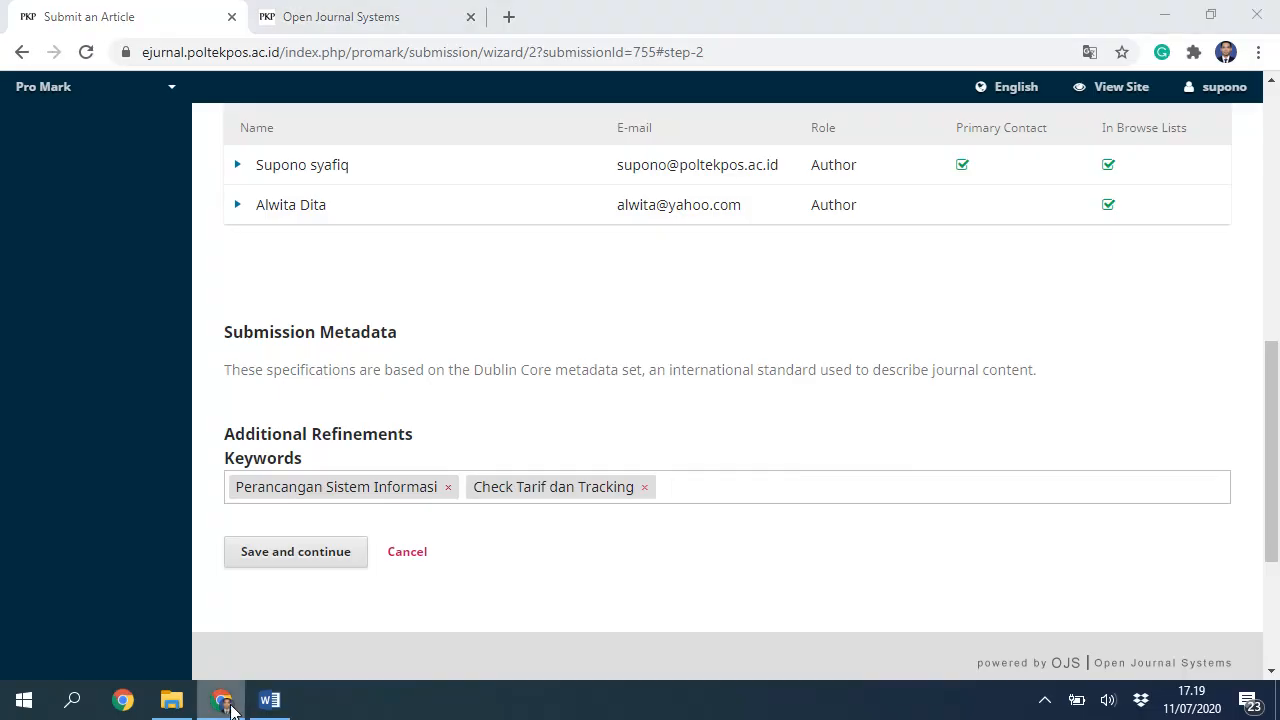
# Step: Add 'BPMN' as the third keyword tag
pyautogui.click(269, 700)
pyautogui.click(779, 307)
pyautogui.doubleClick(779, 307)
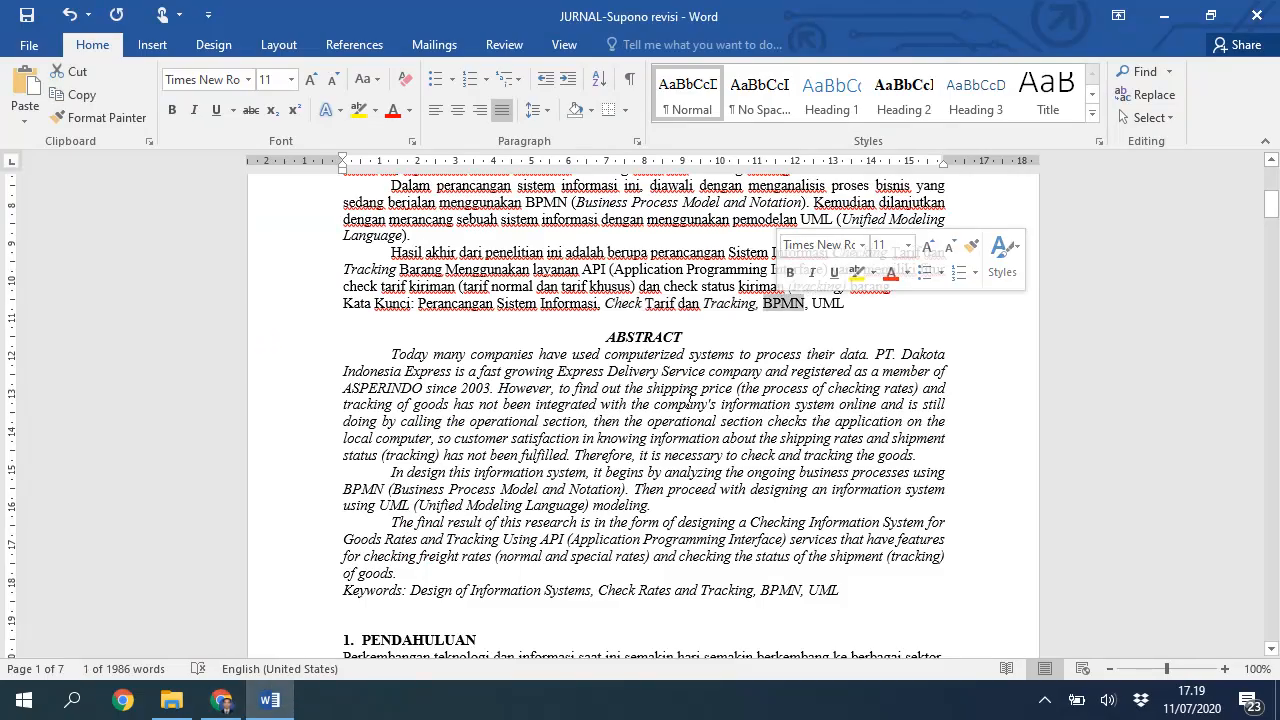
pyautogui.click(221, 700)
pyautogui.hotkey('ctrl', 'v')
pyautogui.press('Return')
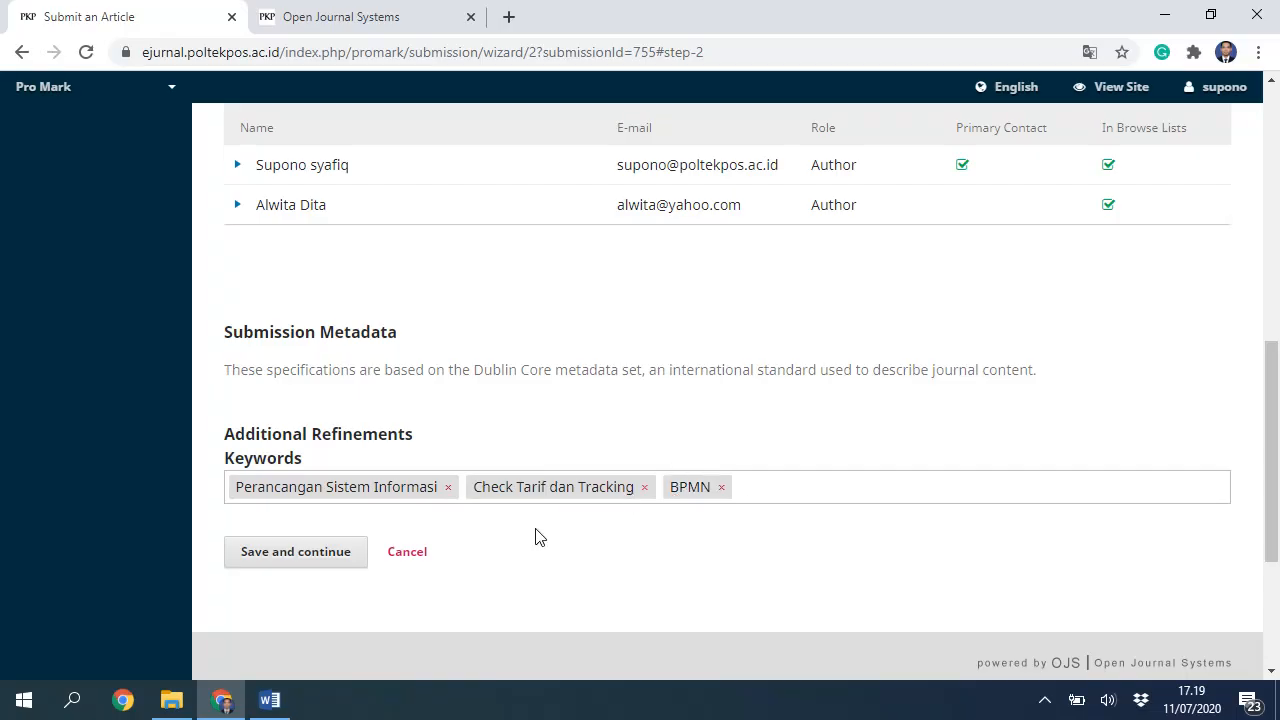
pyautogui.scroll(6, 640, 415)
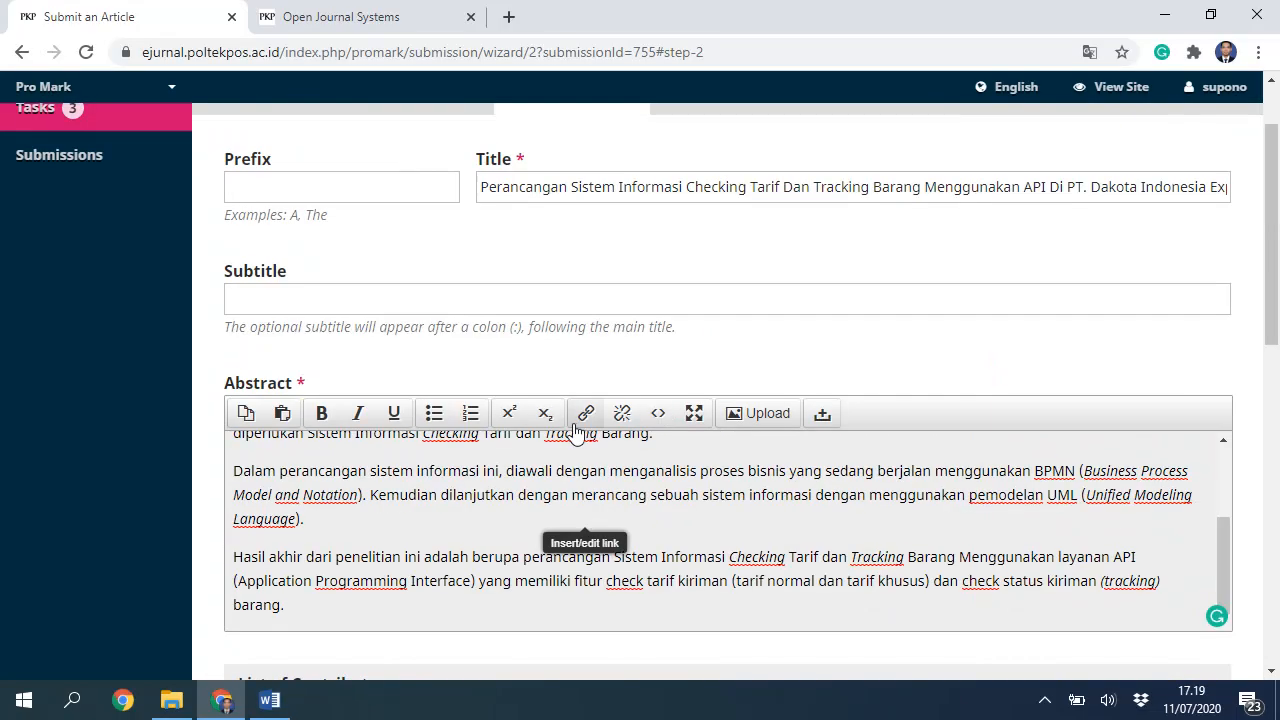
pyautogui.moveTo(1237, 509); pyautogui.dragTo(1242, 451)
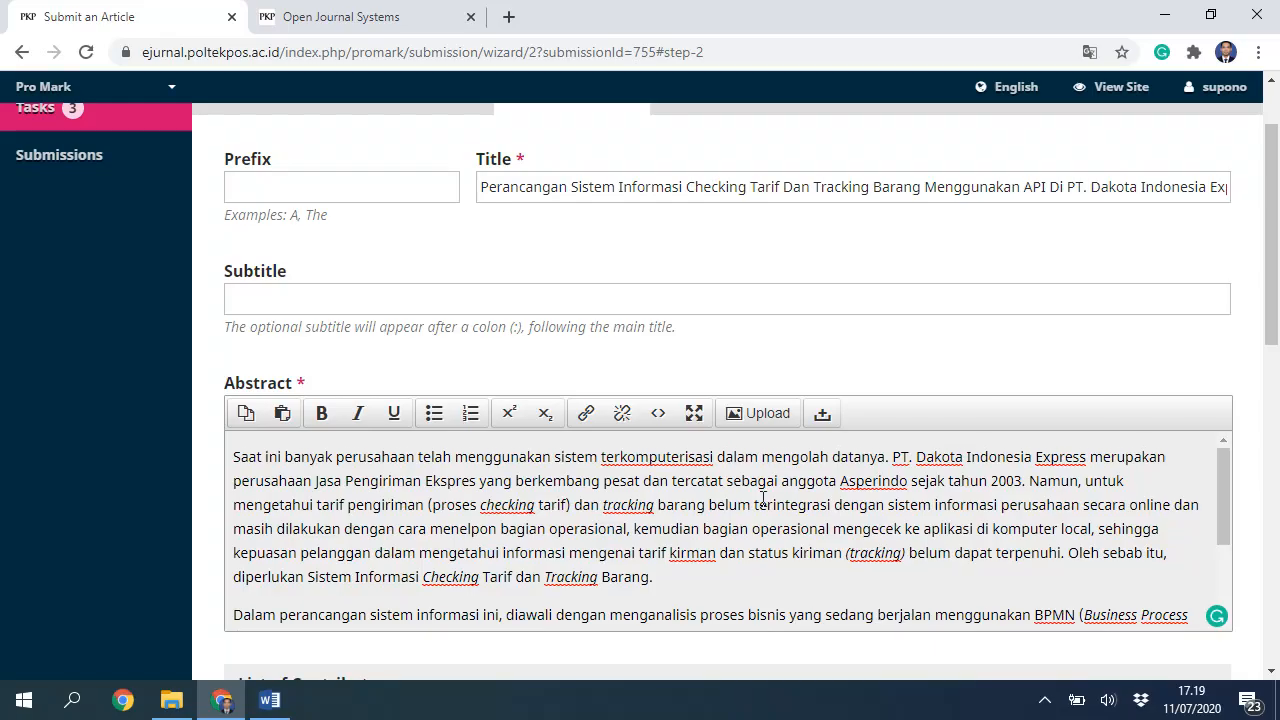
pyautogui.scroll(1, 289, 440)
pyautogui.scroll(-10, 474, 457)
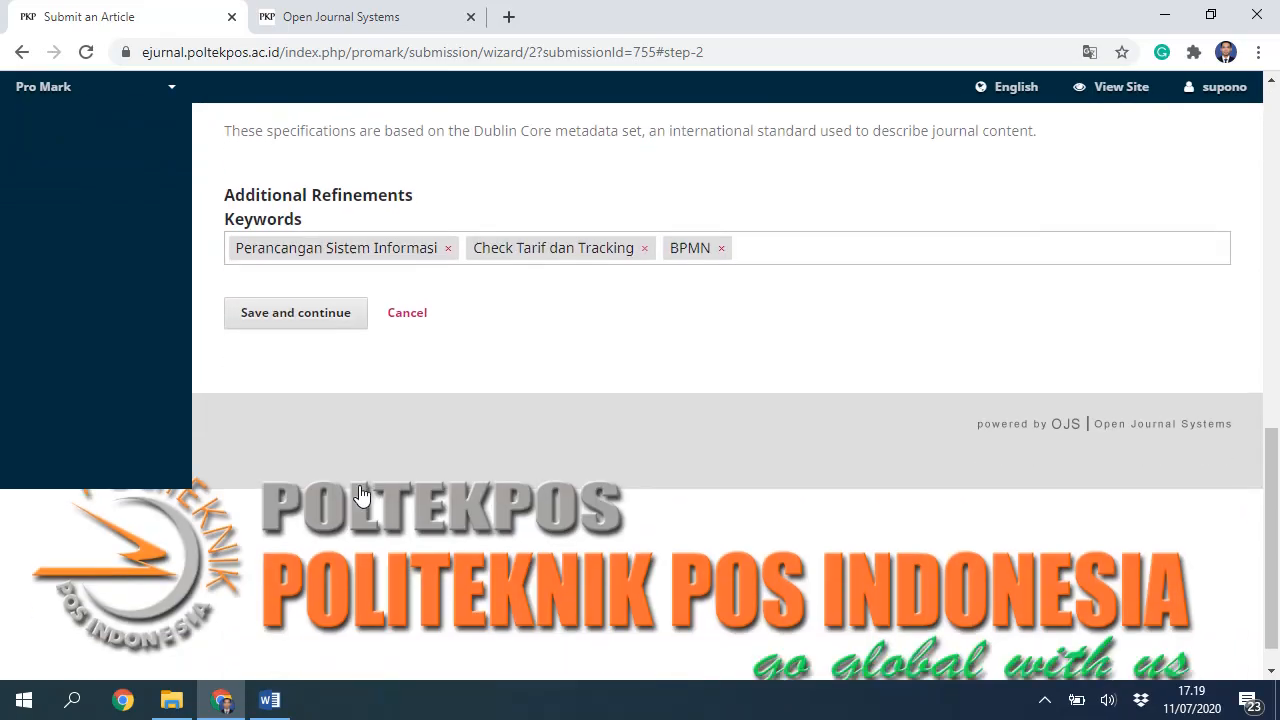
pyautogui.scroll(3, 360, 455)
pyautogui.scroll(-3, 360, 455)
# Step: Save the metadata and finish the submission, confirming the send with OK
pyautogui.click(323, 391)
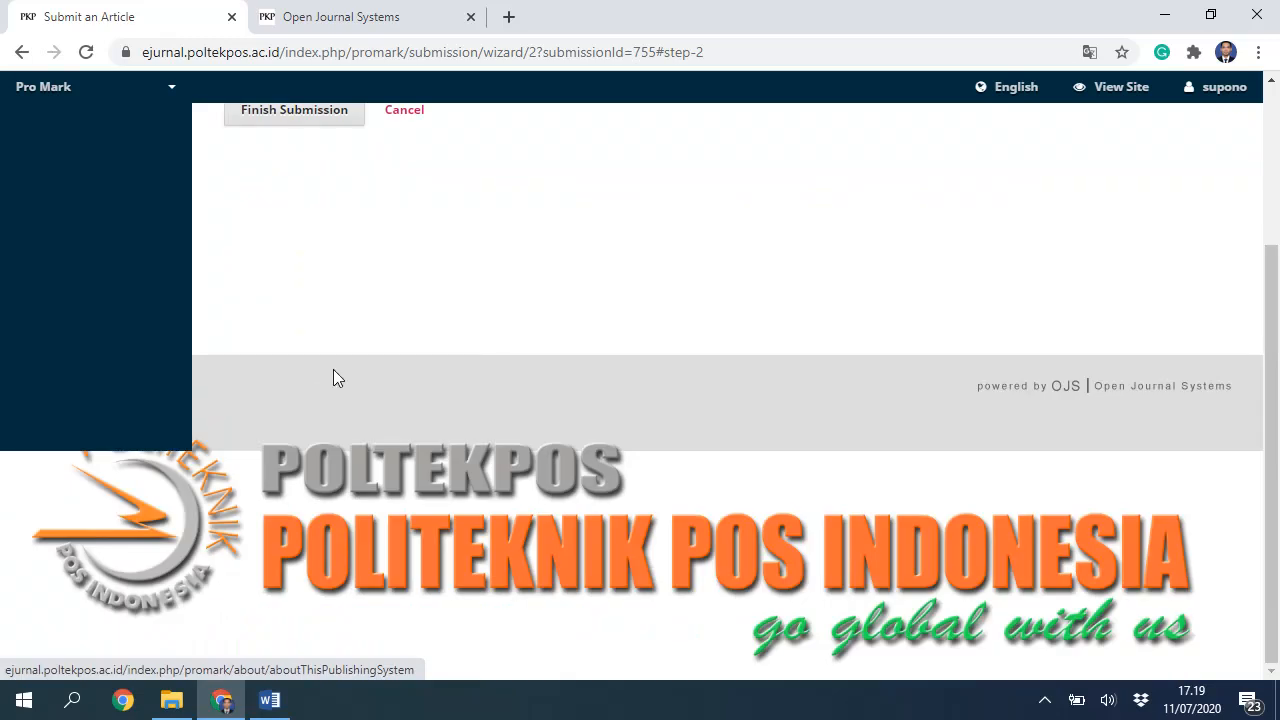
pyautogui.scroll(3, 335, 375)
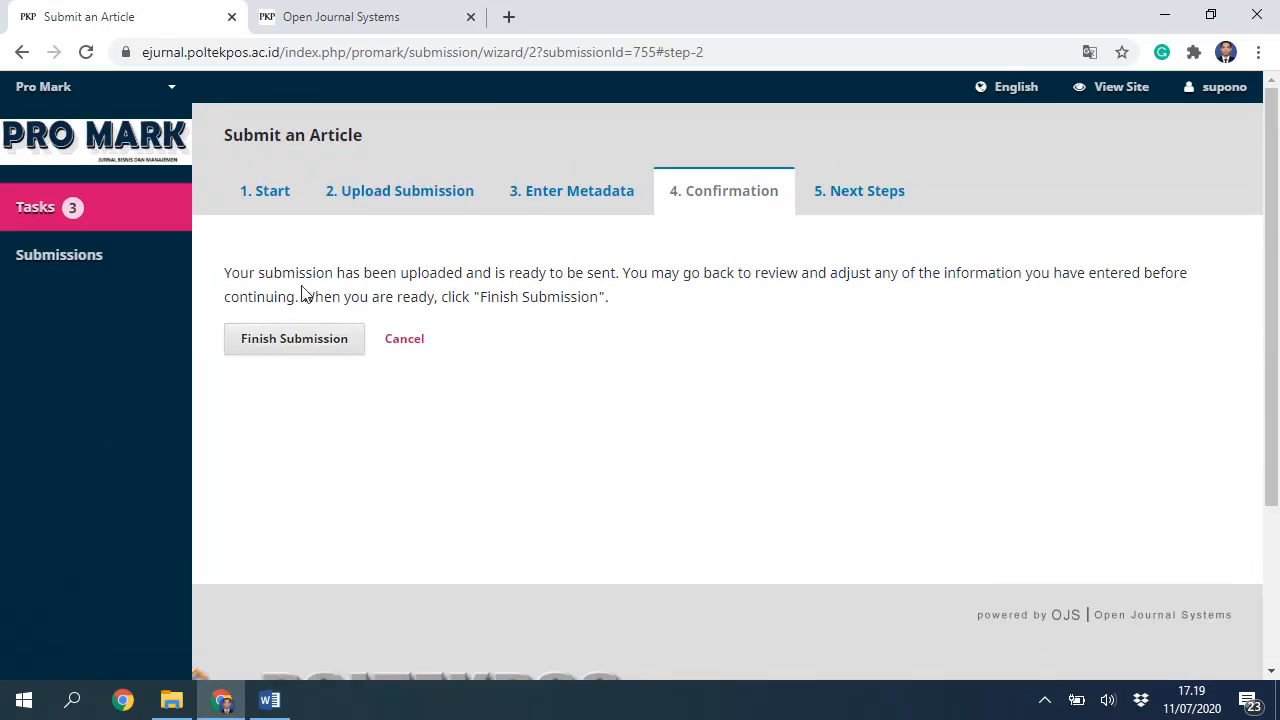
pyautogui.click(320, 342)
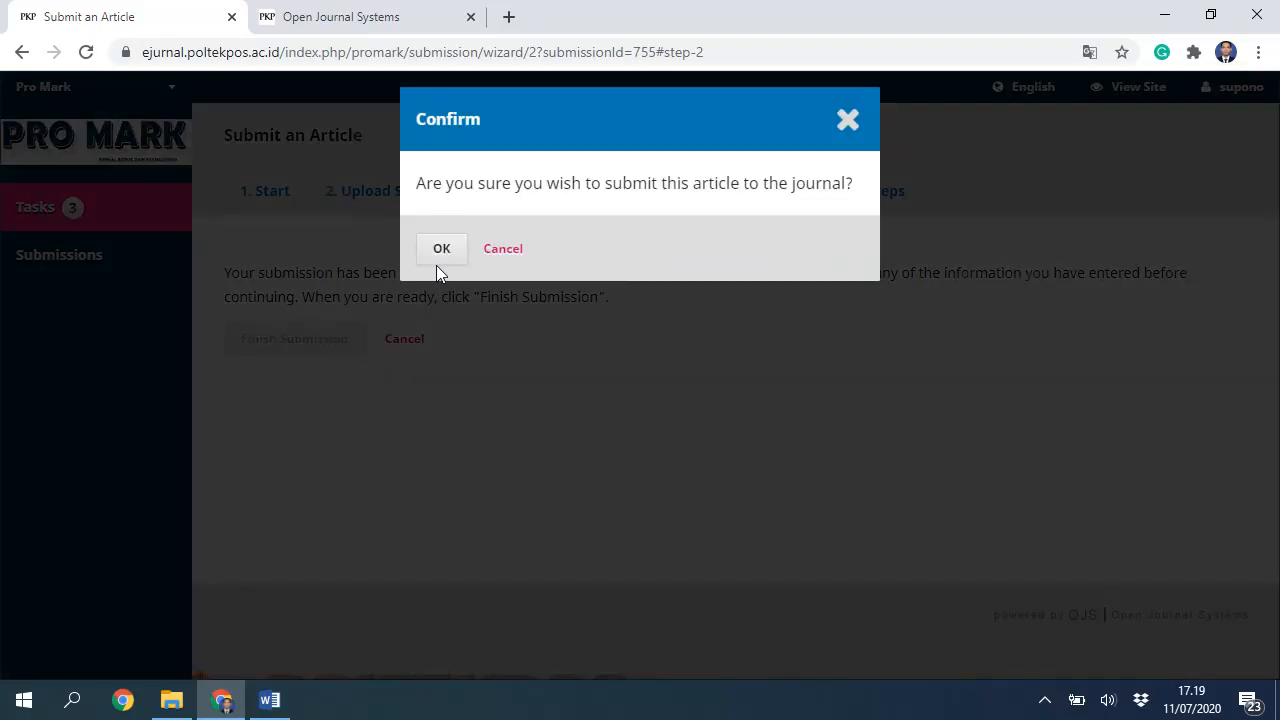
pyautogui.click(437, 262)
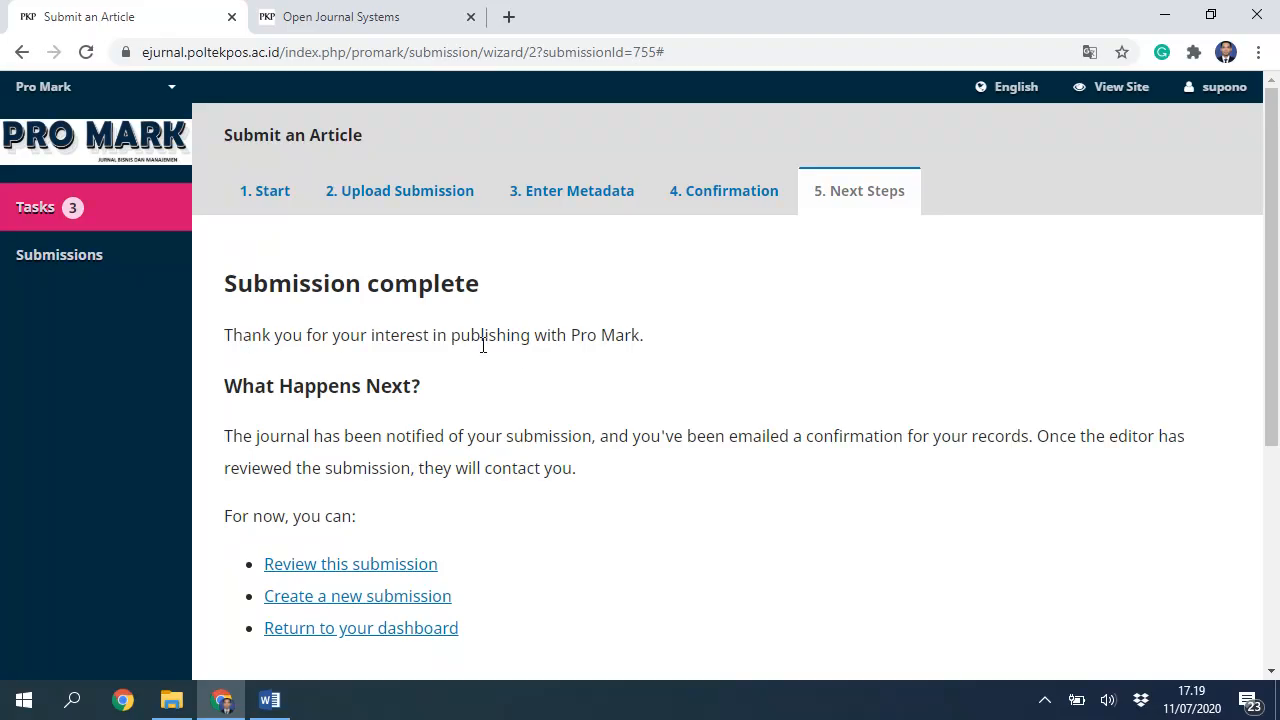
# Step: Open the Submissions list from the left sidebar
pyautogui.moveTo(575, 335); pyautogui.dragTo(654, 351)
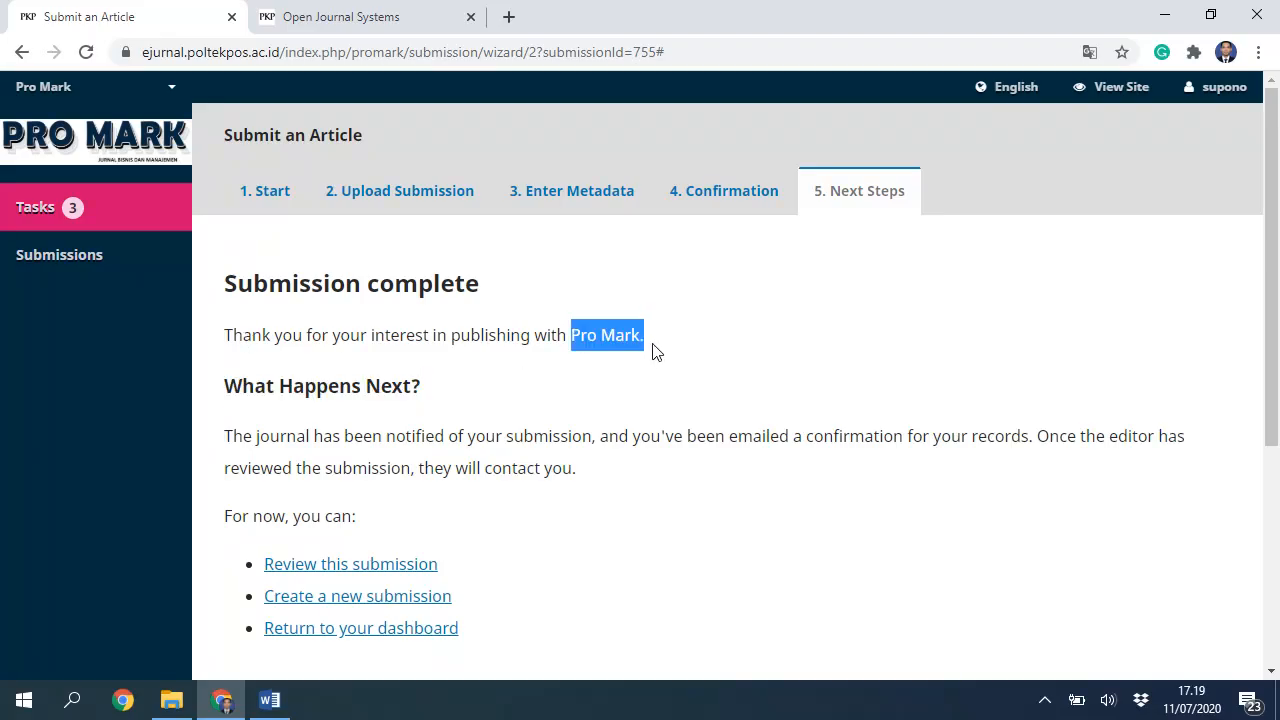
pyautogui.scroll(-3, 443, 491)
pyautogui.scroll(3, 448, 490)
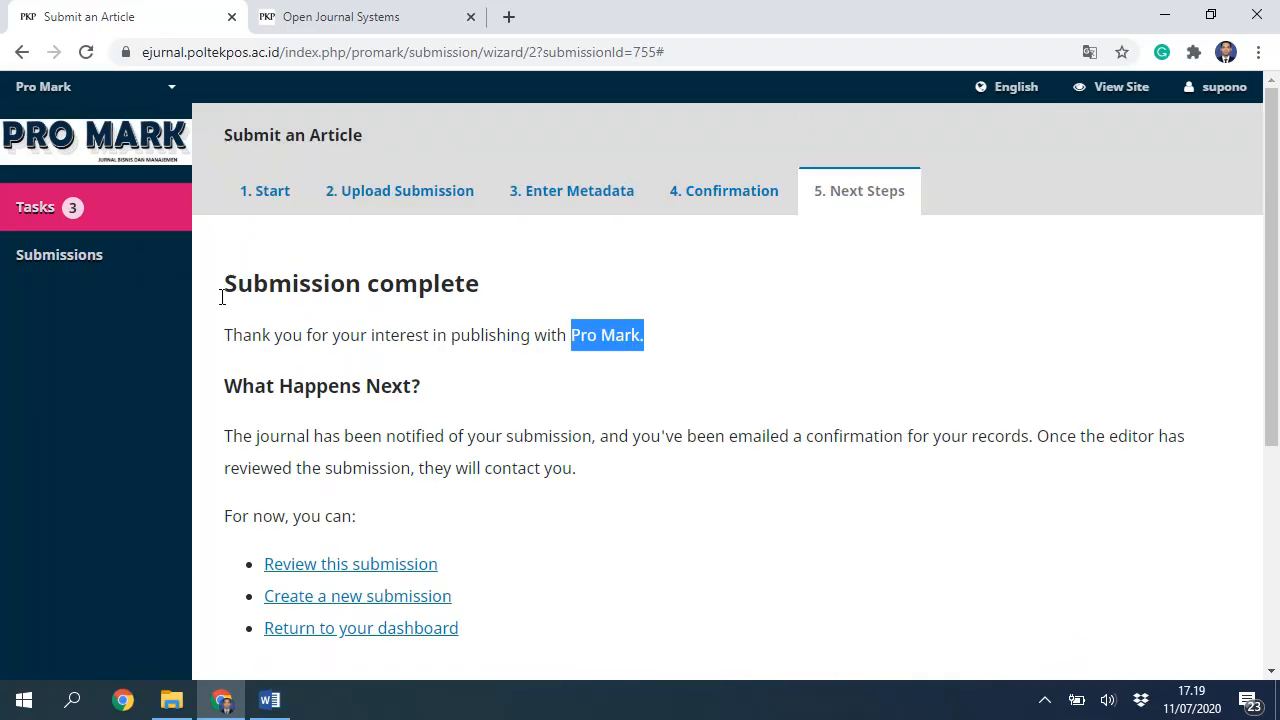
pyautogui.click(76, 262)
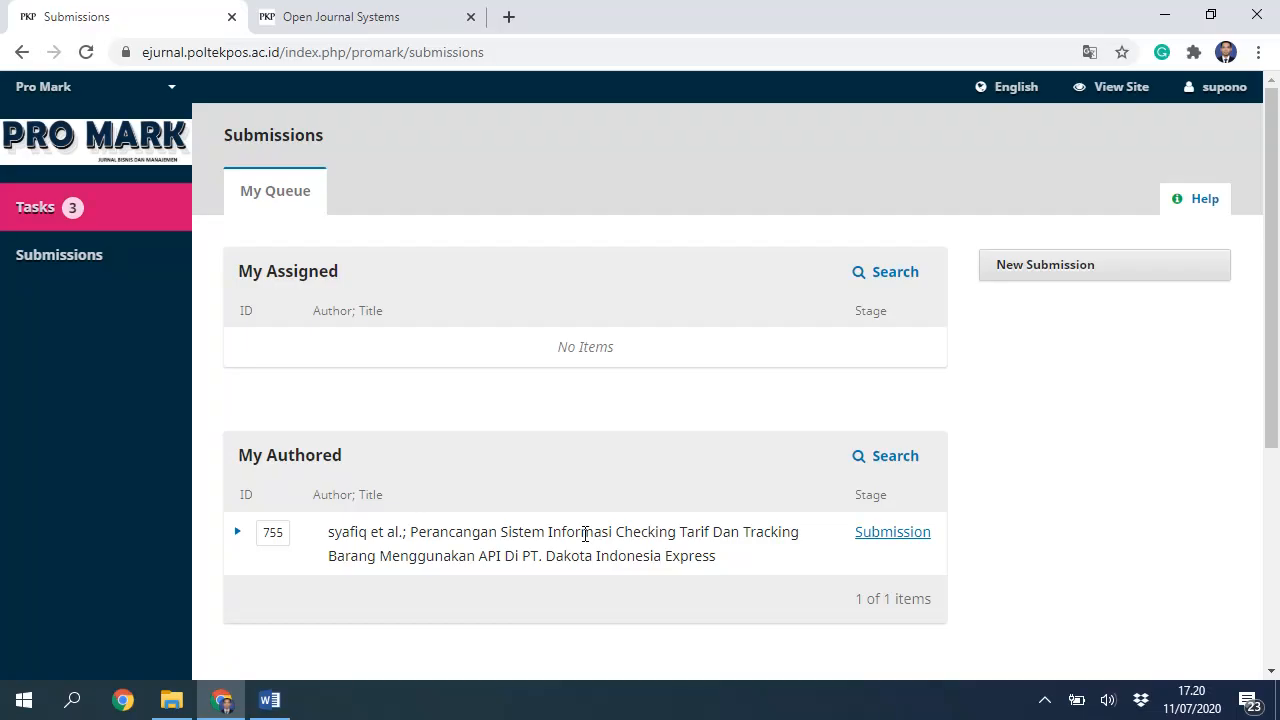
# Step: Expand the submitted article's row in the submissions list
pyautogui.moveTo(335, 535)
pyautogui.mouseDown()
pyautogui.moveTo(420, 555)
pyautogui.moveTo(726, 560)
pyautogui.moveTo(327, 530)
pyautogui.mouseUp()
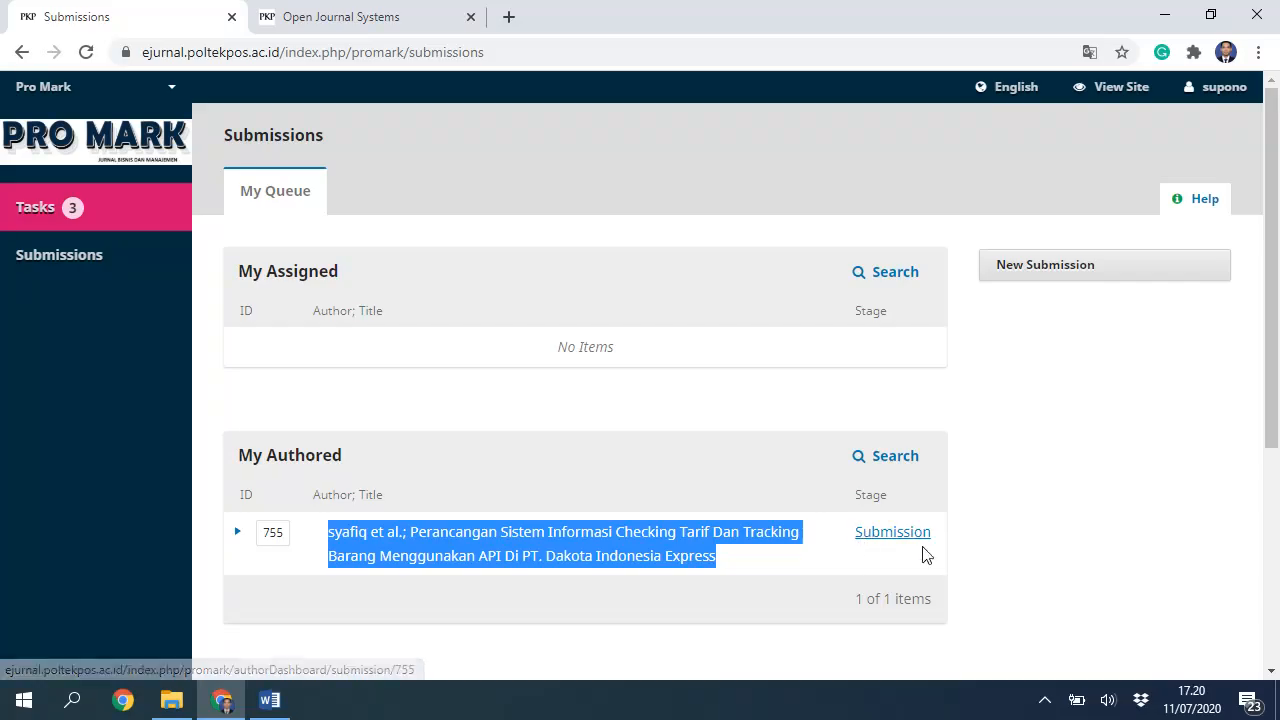
pyautogui.click(240, 537)
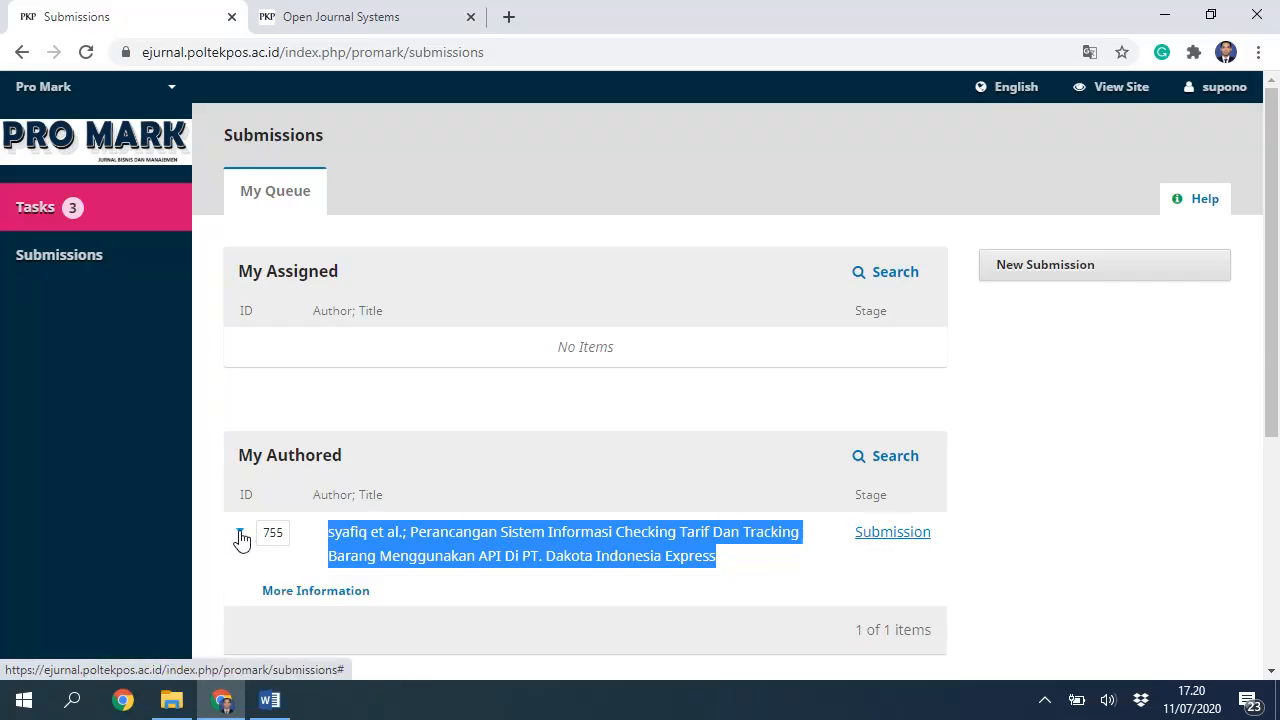
pyautogui.click(605, 550)
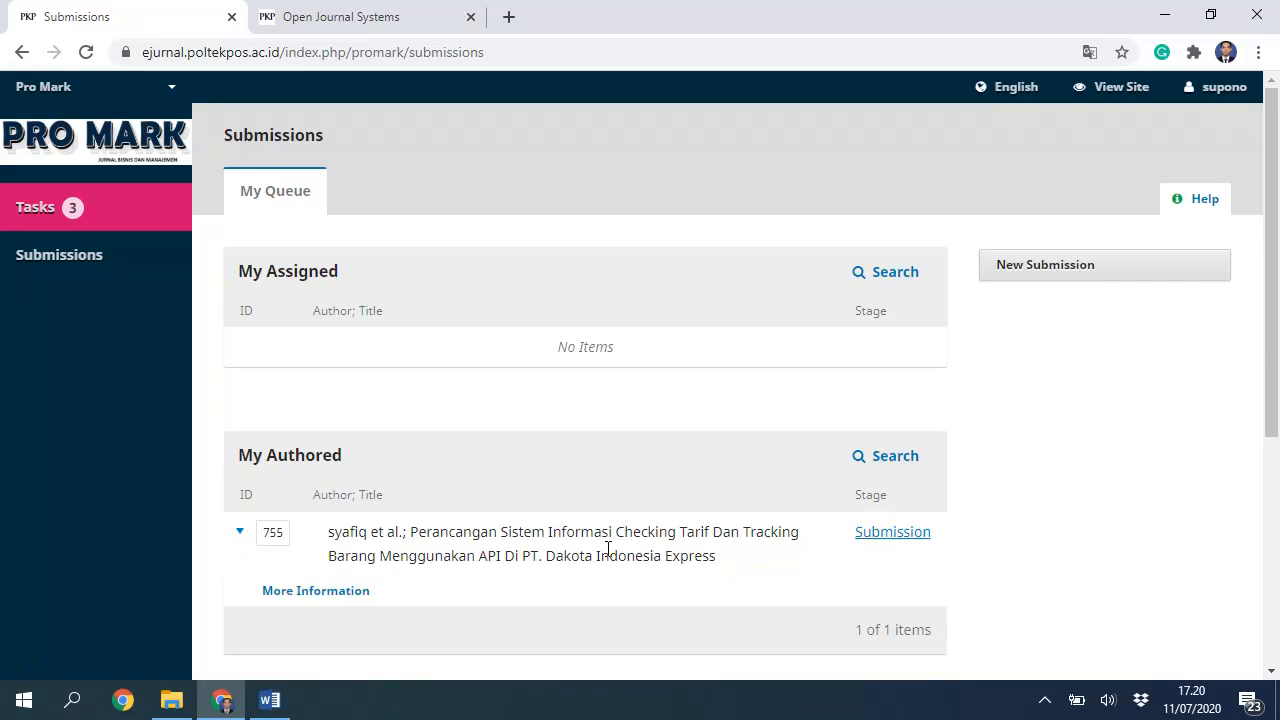
pyautogui.scroll(-1, 607, 548)
pyautogui.scroll(1, 474, 354)
pyautogui.scroll(-1, 533, 452)
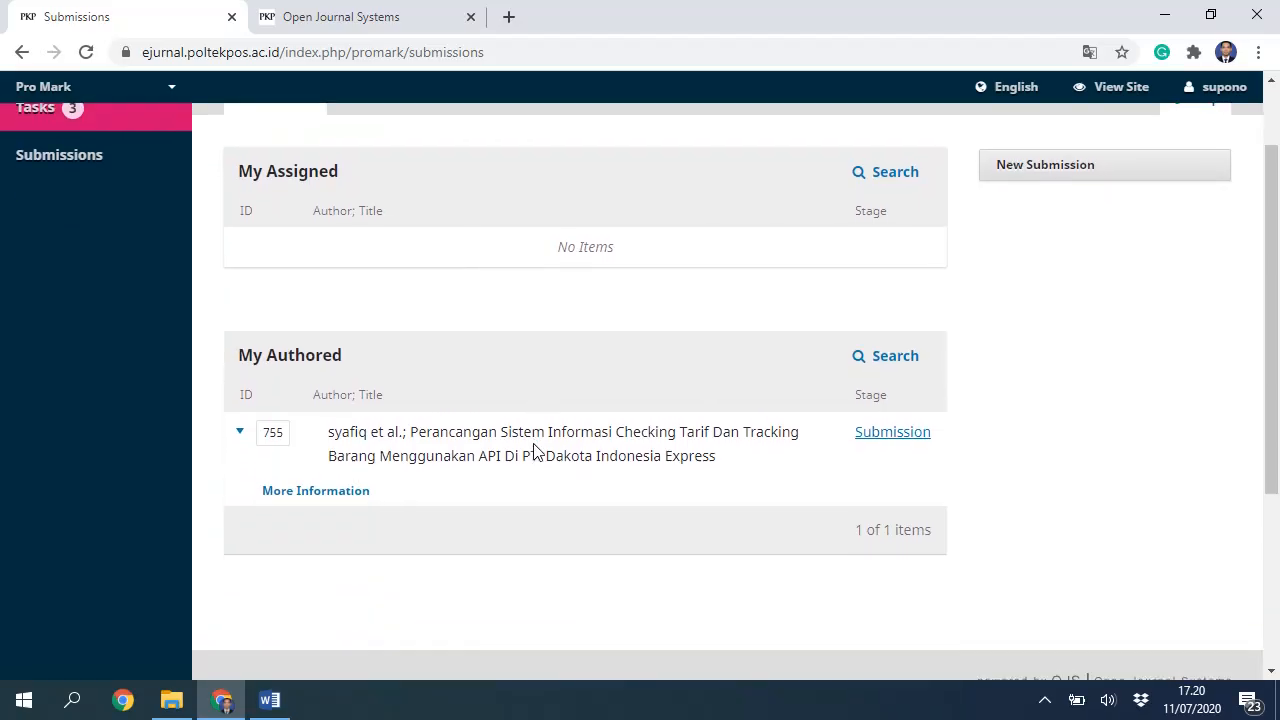
# Step: View the submission's More Information, then log out of the Pro Mark site
pyautogui.click(330, 491)
pyautogui.click(598, 372)
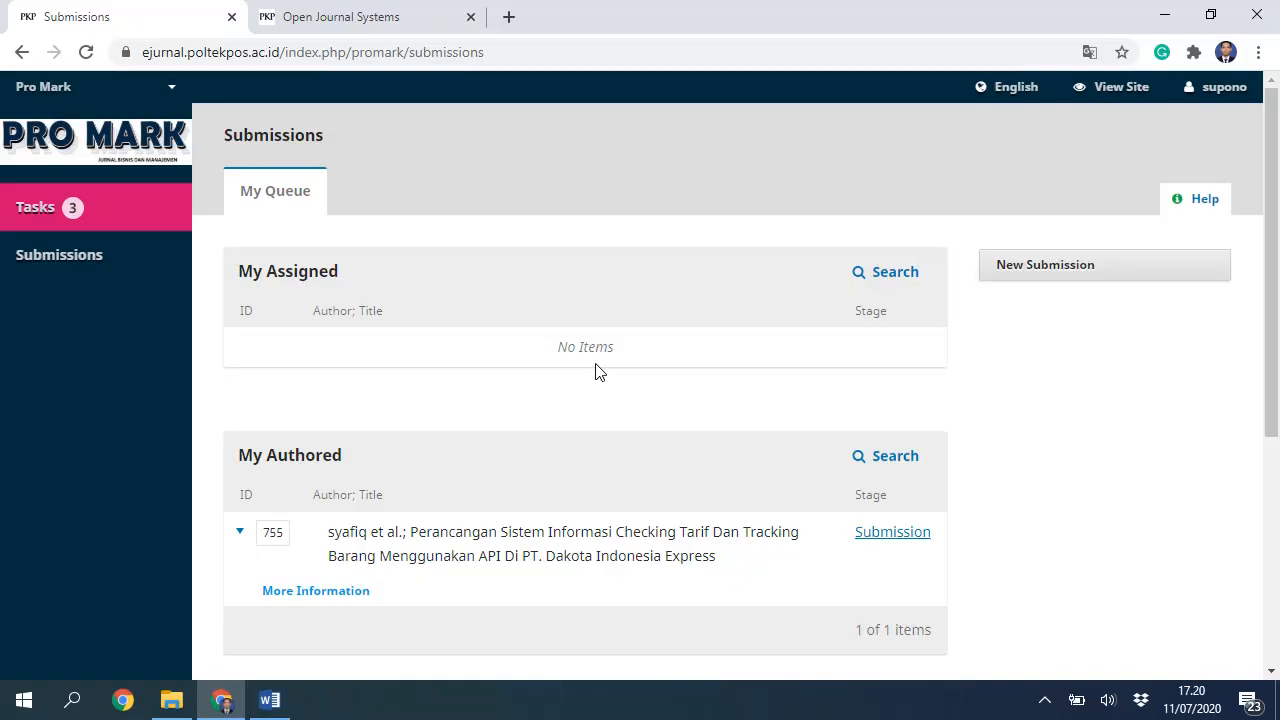
pyautogui.moveTo(1222, 90)
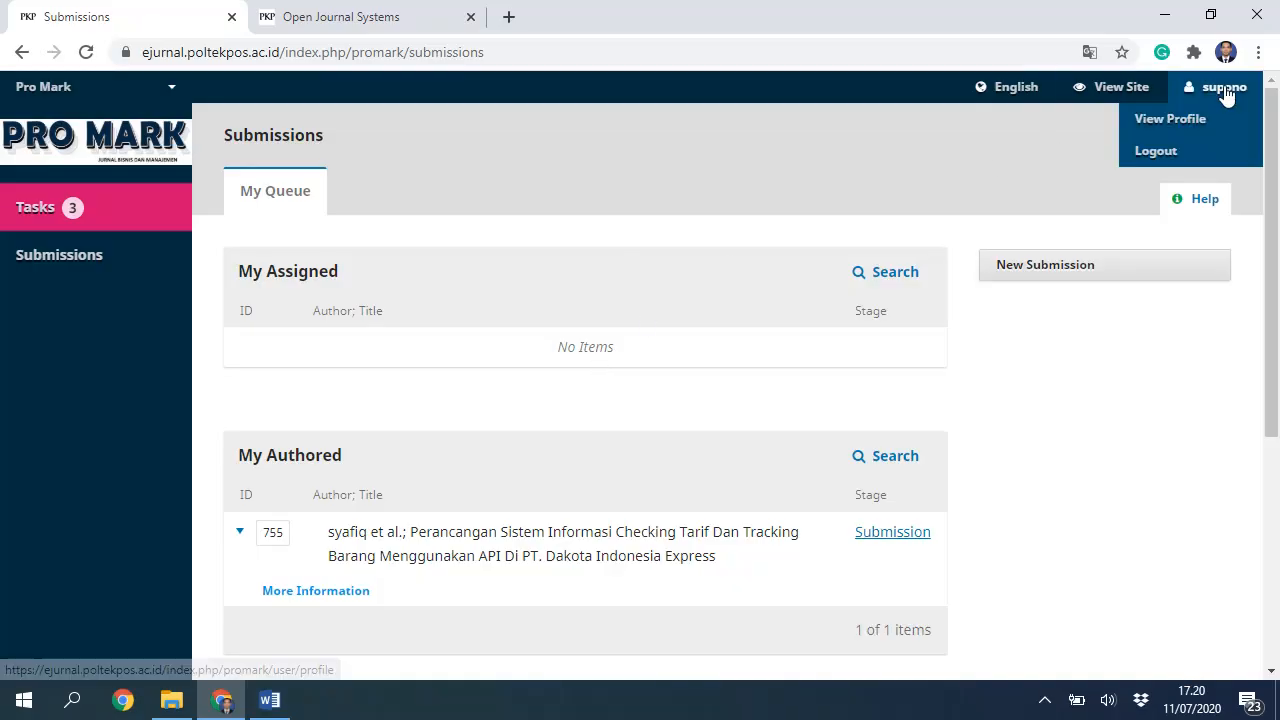
pyautogui.click(1160, 151)
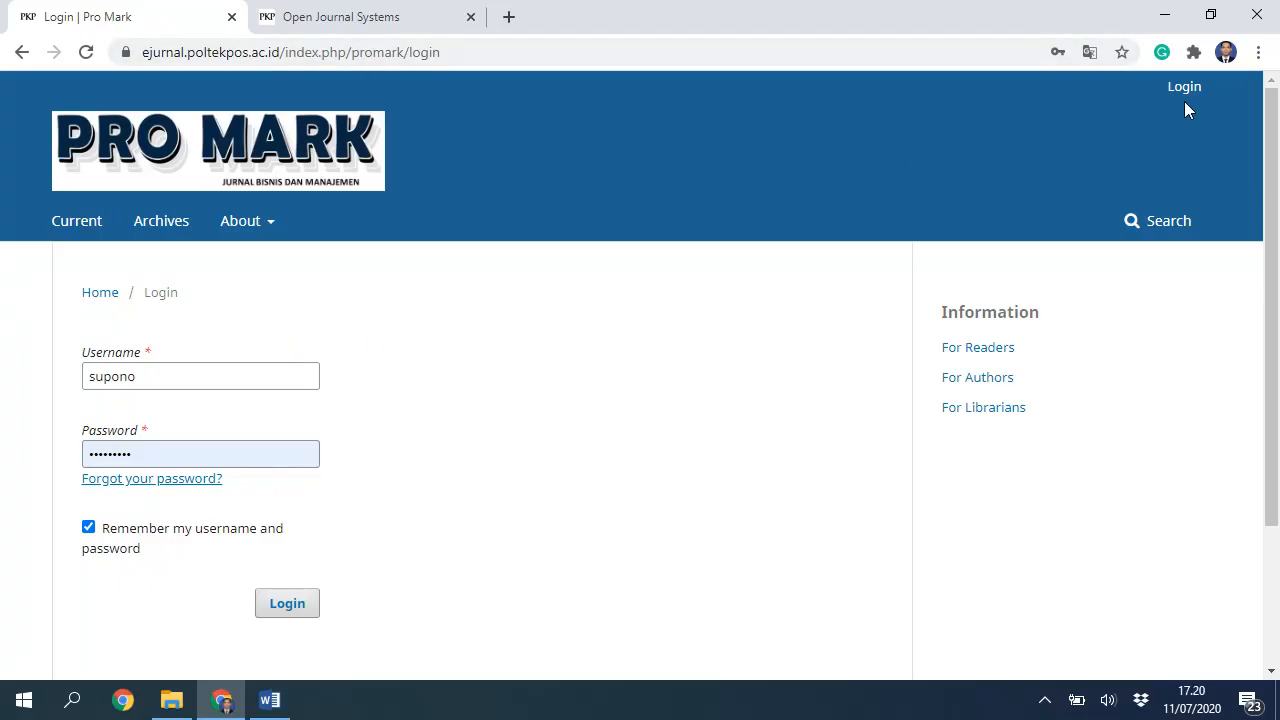
# Step: Trim the address to the journal portal and open the Competitive journal's registration form
pyautogui.click(350, 51)
pyautogui.click(285, 60)
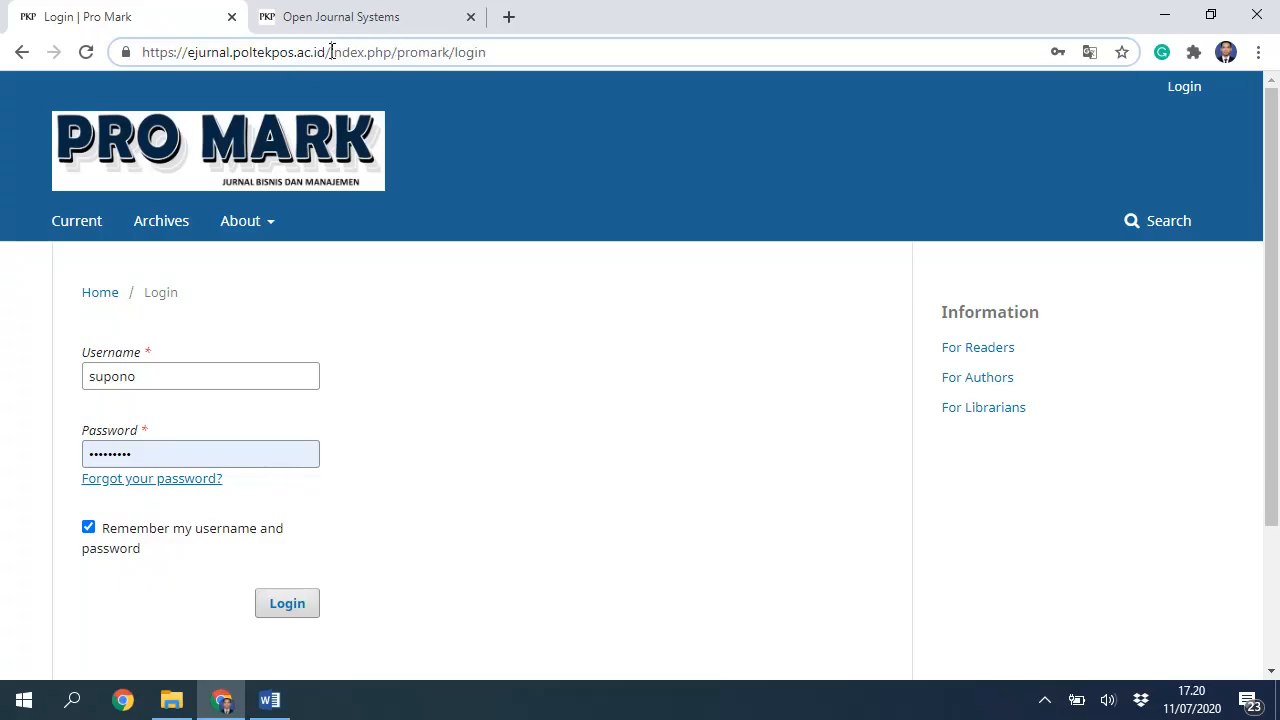
pyautogui.moveTo(331, 51); pyautogui.dragTo(703, 45)
pyautogui.press('BackSpace')
pyautogui.press('Return')
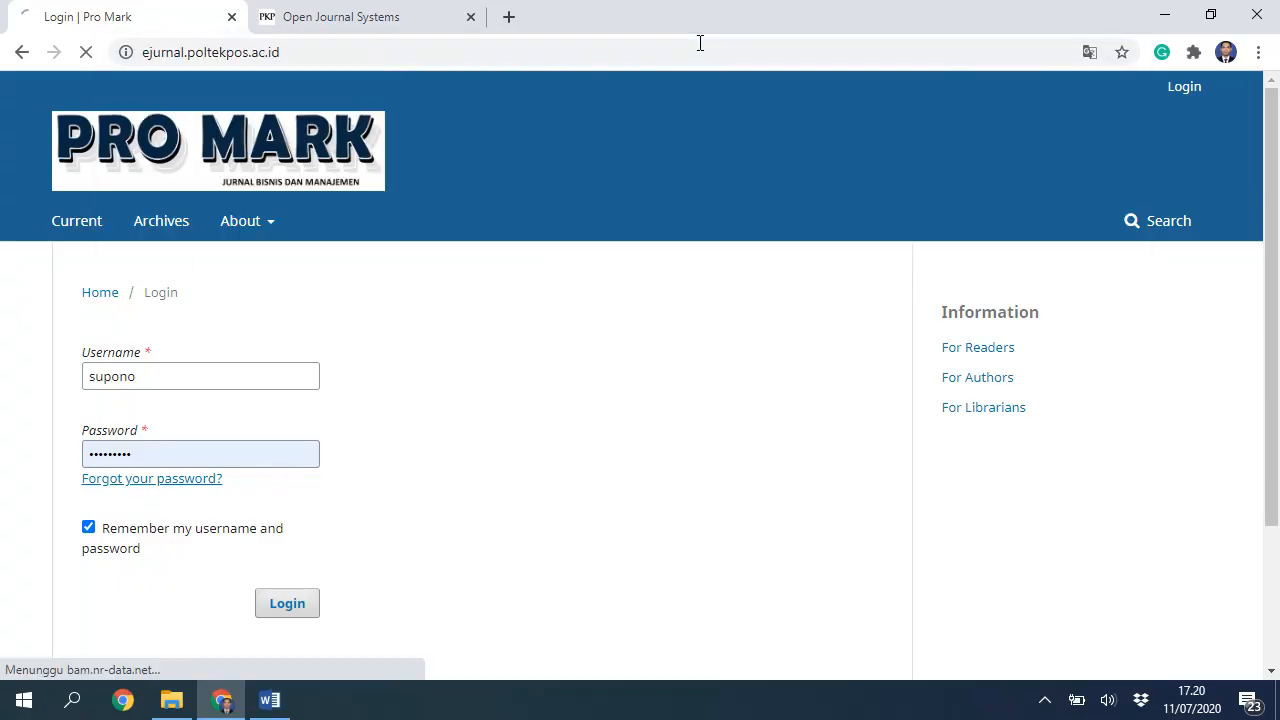
pyautogui.scroll(-5, 240, 402)
pyautogui.scroll(-10, 245, 400)
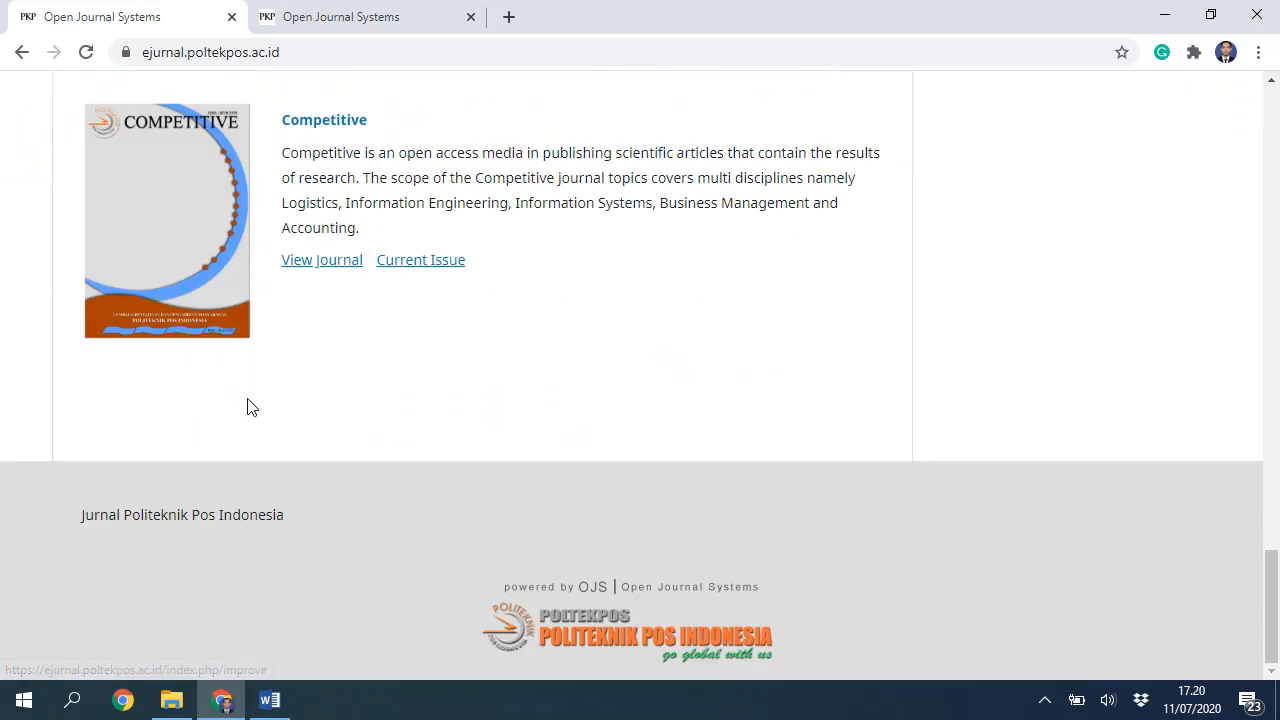
pyautogui.scroll(4, 235, 440)
pyautogui.scroll(-1, 238, 449)
pyautogui.click(316, 428)
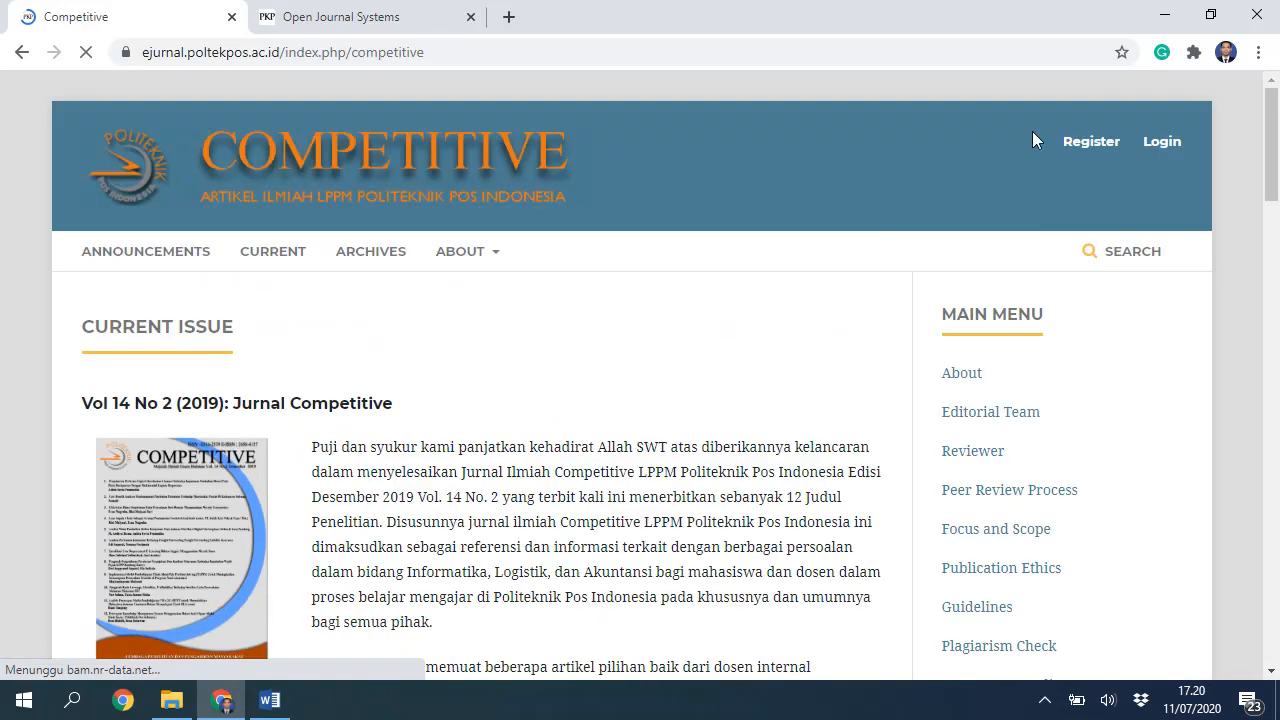
pyautogui.click(1088, 141)
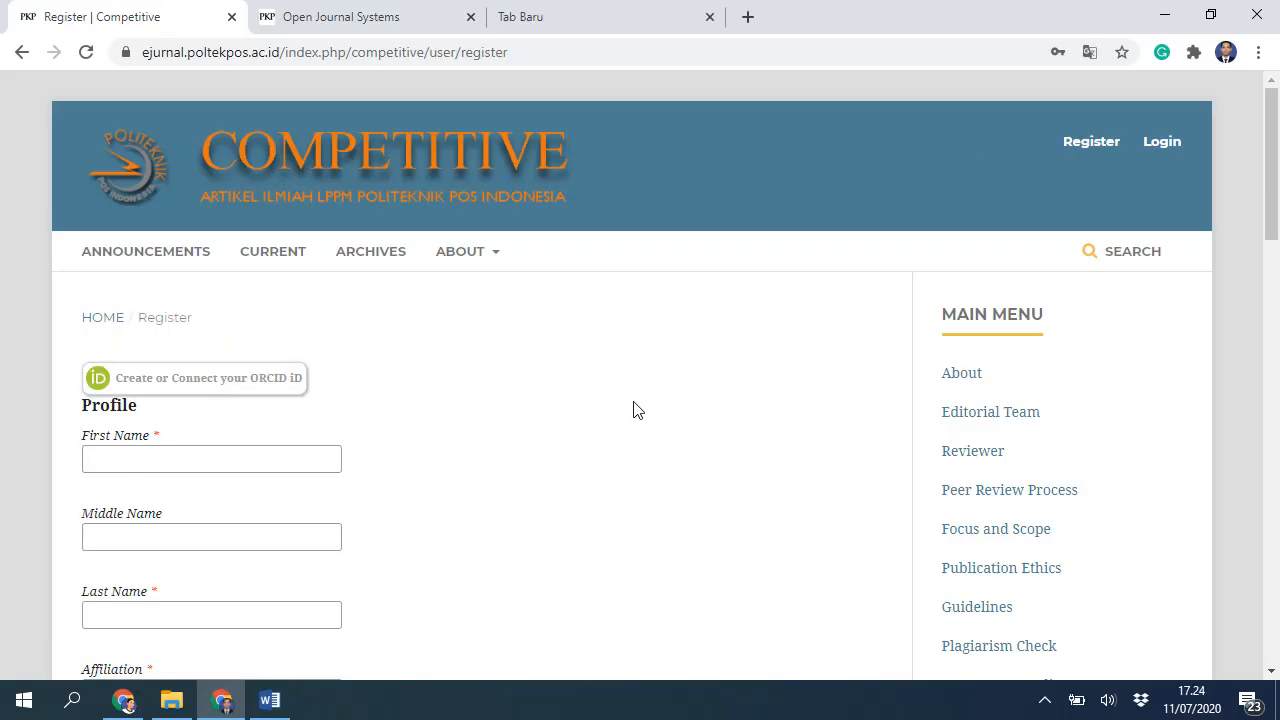
# Step: Fill in the first and last name from saved browser suggestions
pyautogui.scroll(-4, 575, 412)
pyautogui.scroll(4, 575, 410)
pyautogui.click(262, 463)
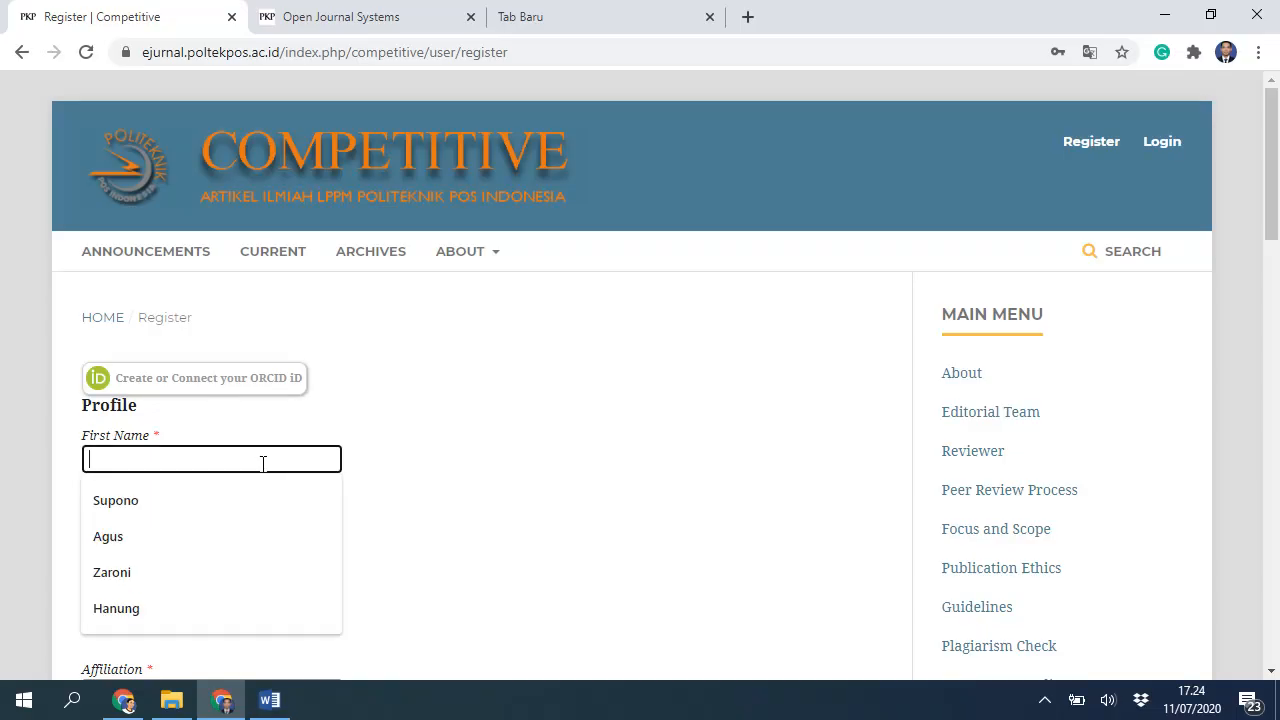
pyautogui.click(194, 499)
pyautogui.scroll(-1, 141, 490)
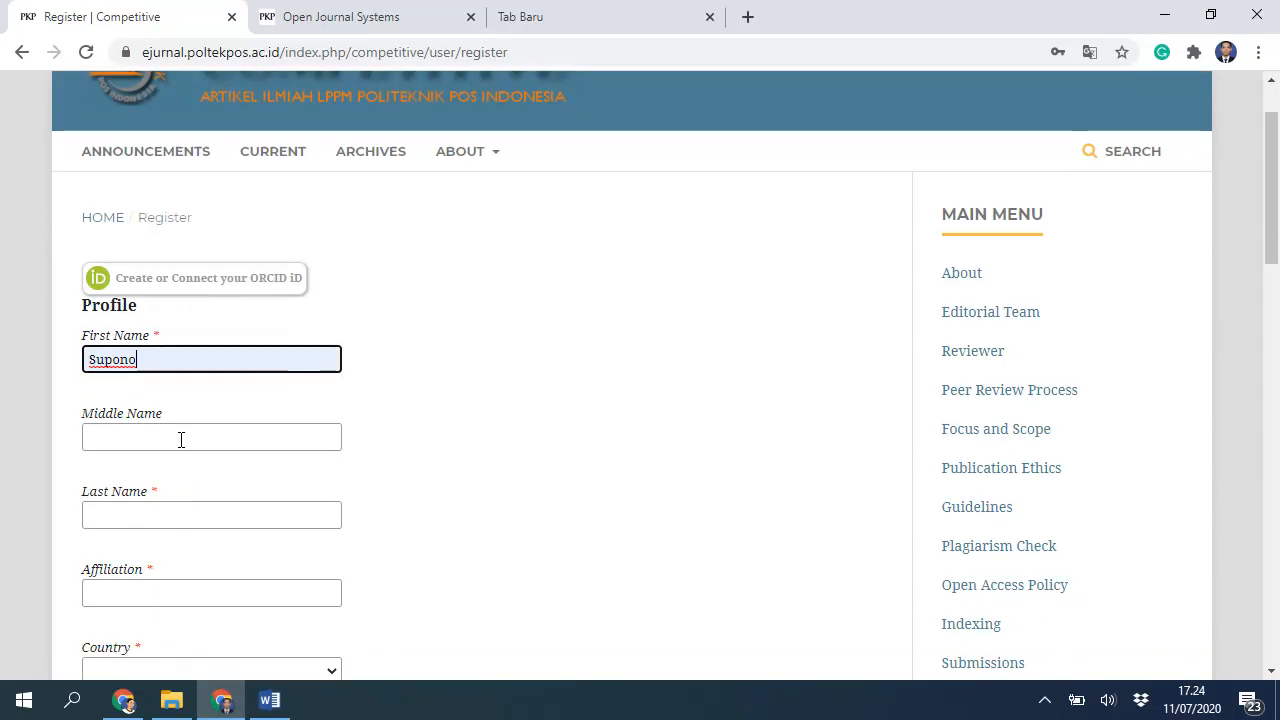
pyautogui.click(176, 520)
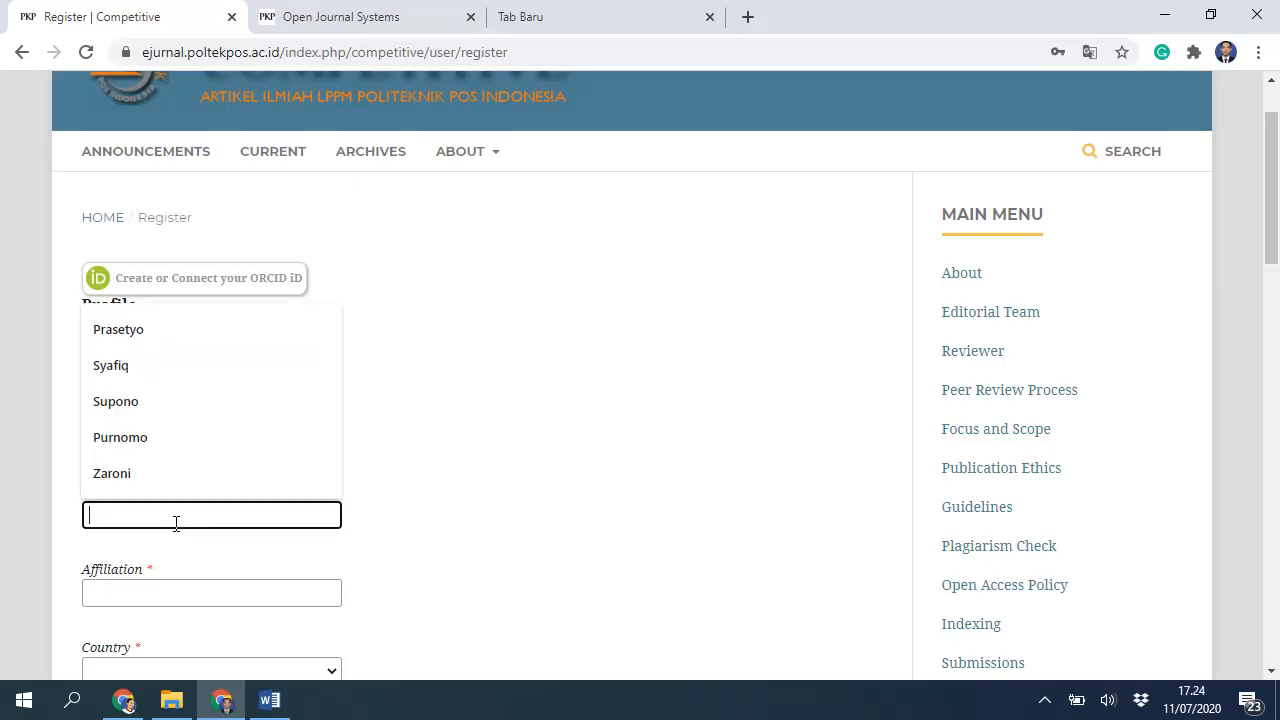
pyautogui.click(134, 363)
# Step: Set the affiliation to Politeknik Pos Indonesia and the country to Indonesia
pyautogui.scroll(-2, 280, 466)
pyautogui.click(228, 394)
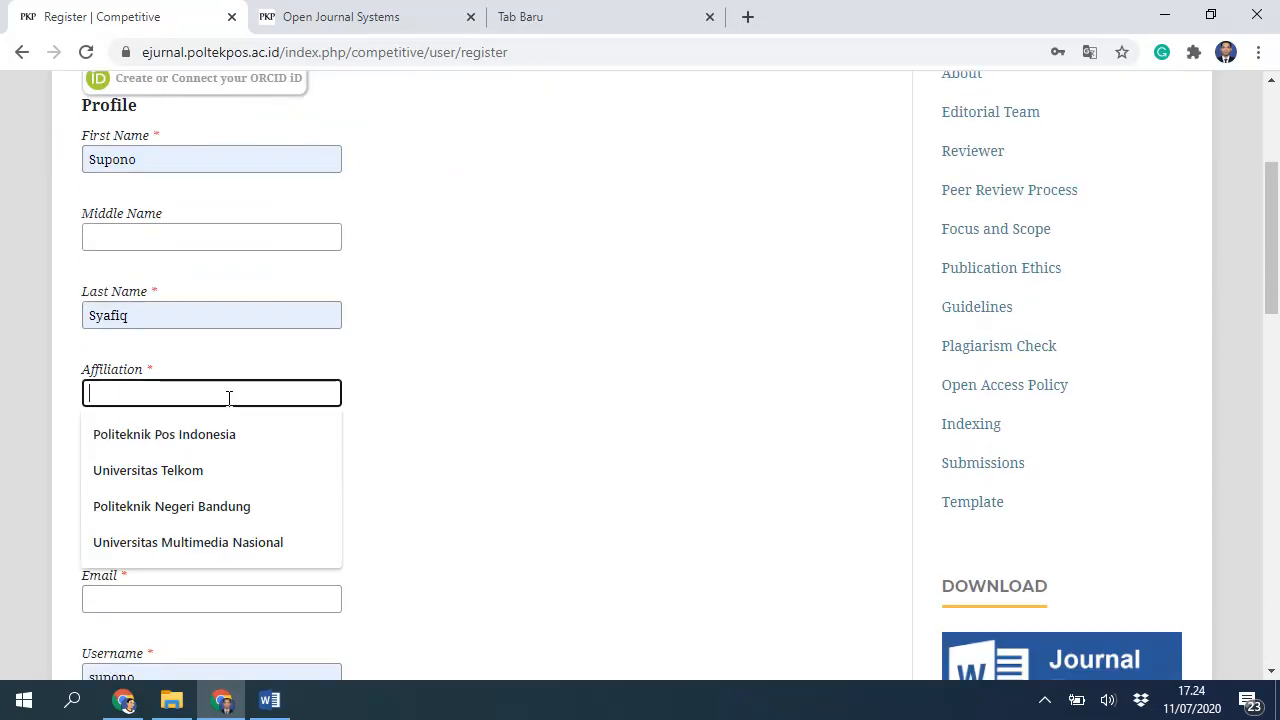
pyautogui.click(229, 438)
pyautogui.click(241, 474)
pyautogui.write('in')
pyautogui.scroll(-2, 251, 430)
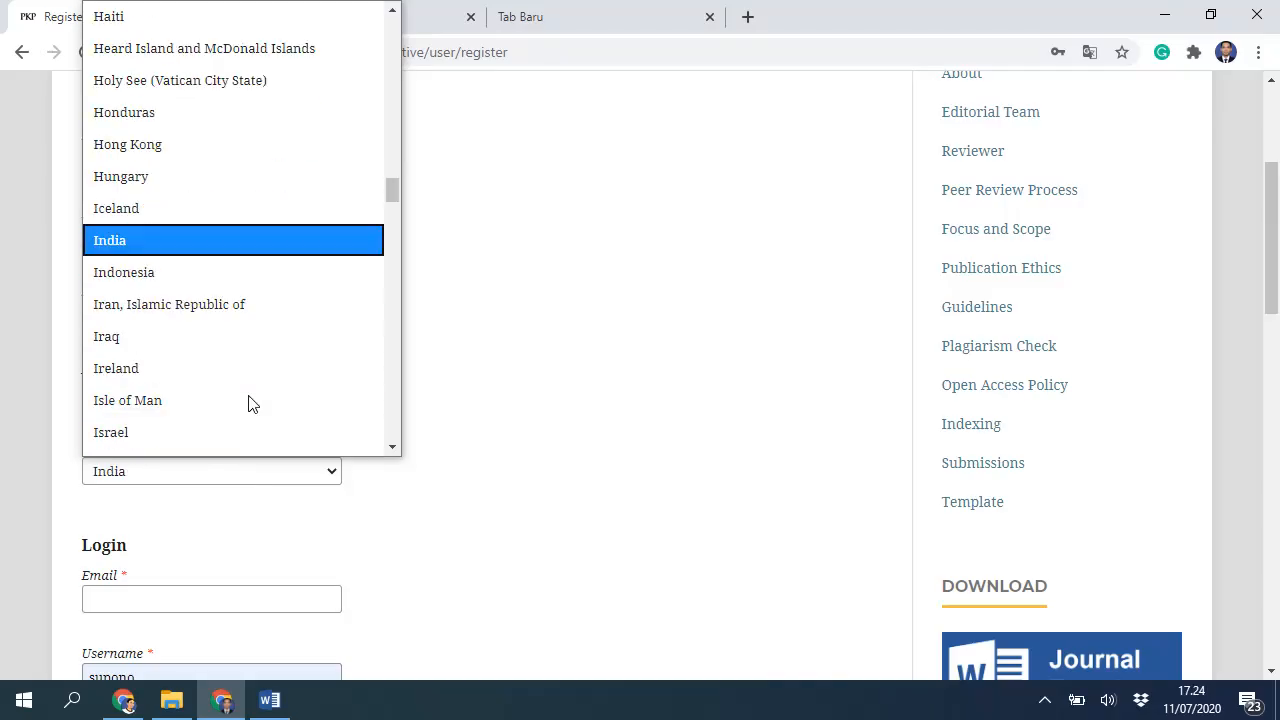
pyautogui.click(190, 272)
# Step: Enter the e-mail address with an outlook domain, fill the username, and submit the registration
pyautogui.click(171, 592)
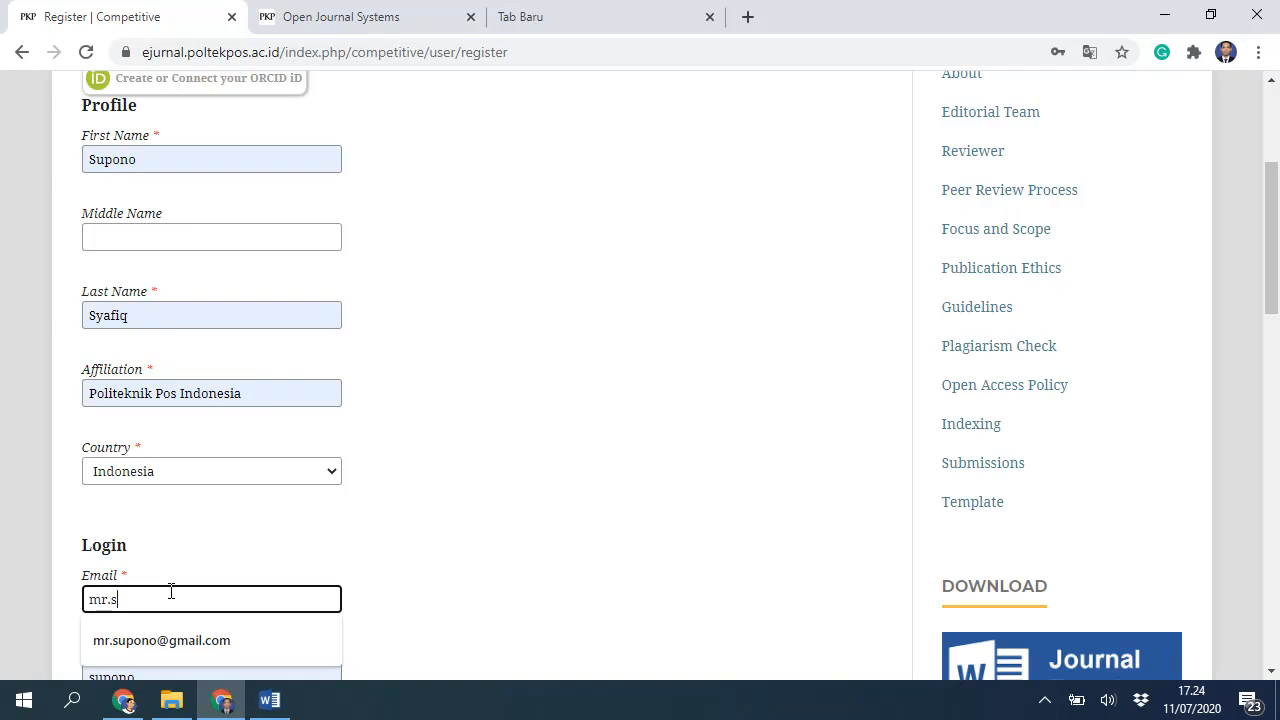
pyautogui.press('Down')
pyautogui.press('Return')
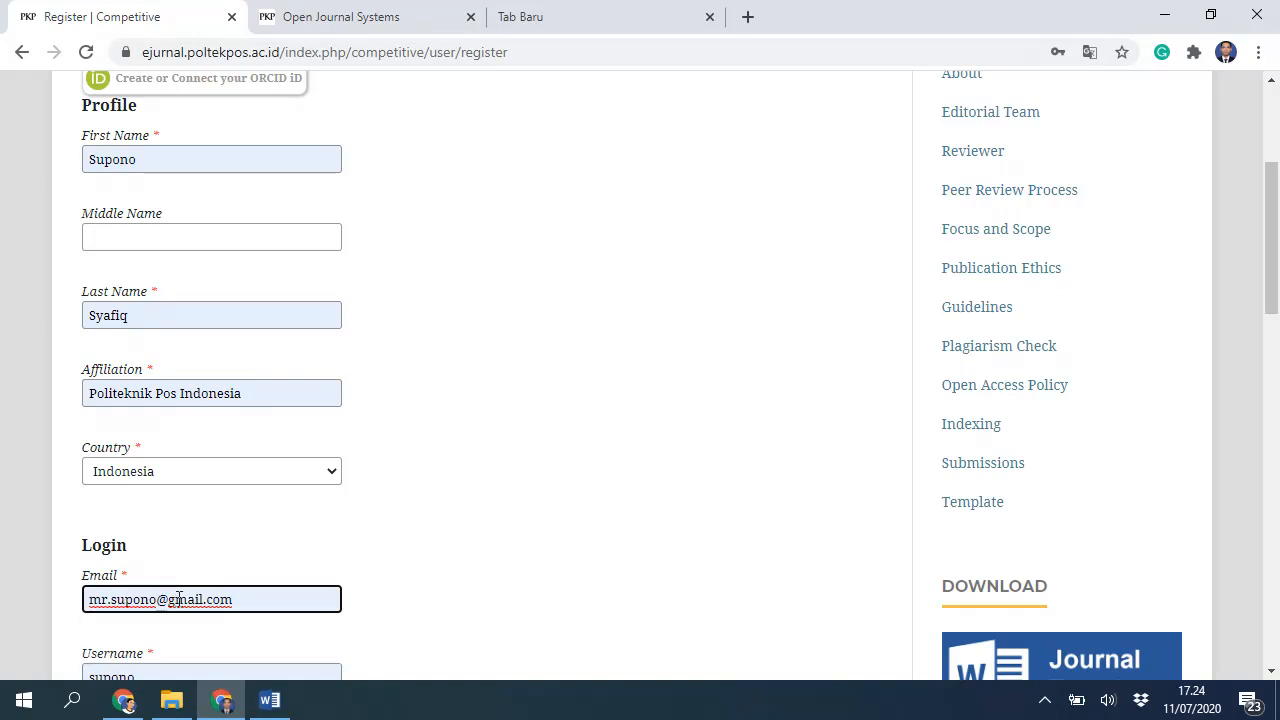
pyautogui.moveTo(171, 600); pyautogui.dragTo(291, 594)
pyautogui.write('ou')
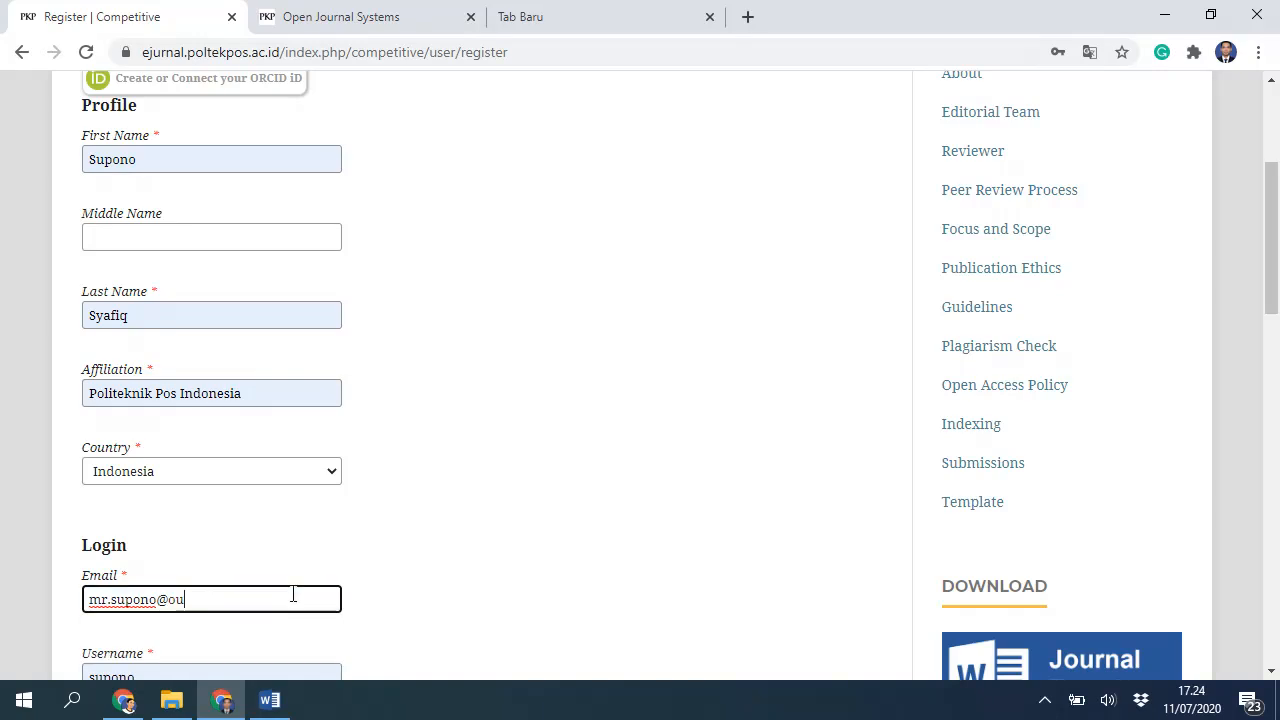
pyautogui.write('tlook.')
pyautogui.scroll(-1, 190, 610)
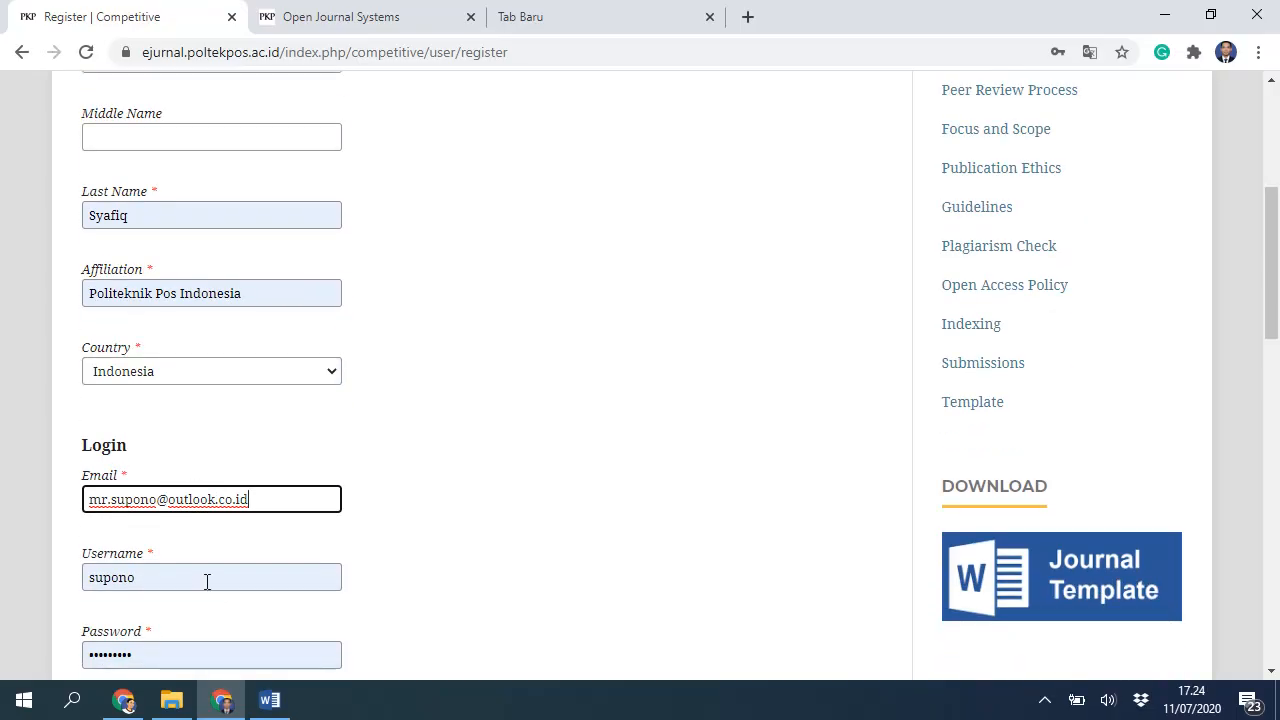
pyautogui.click(207, 582)
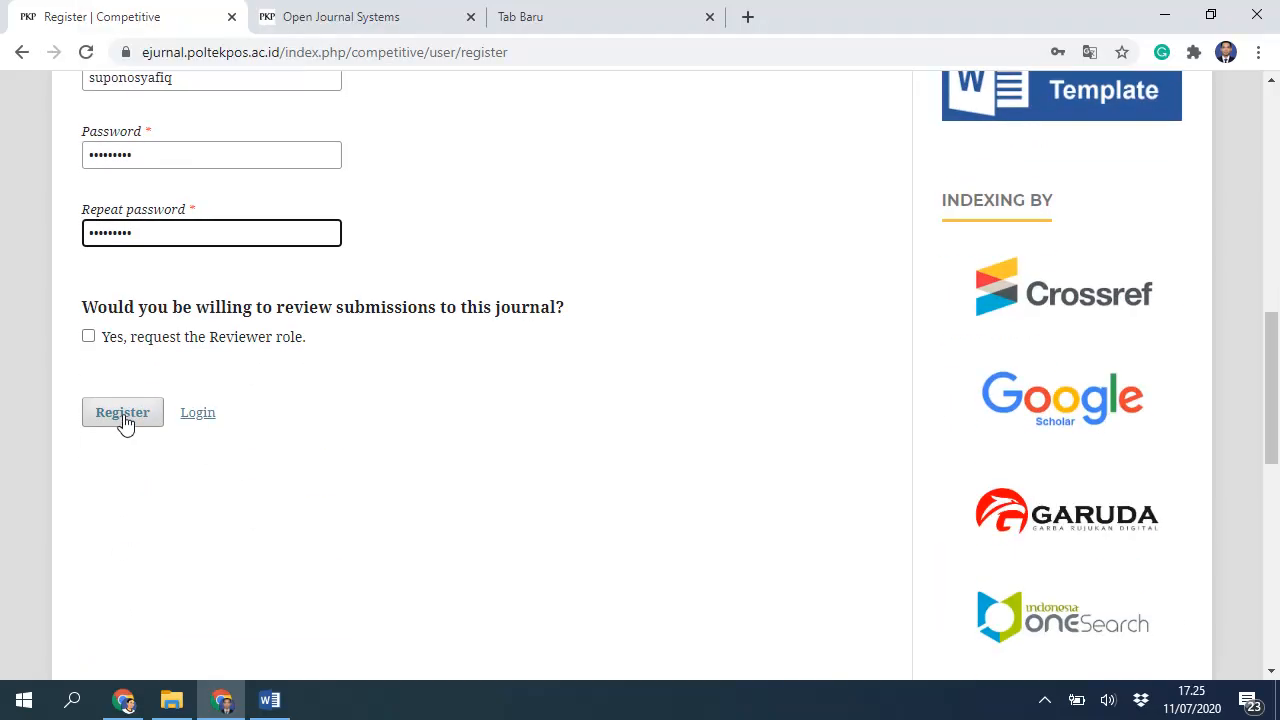
pyautogui.click(123, 416)
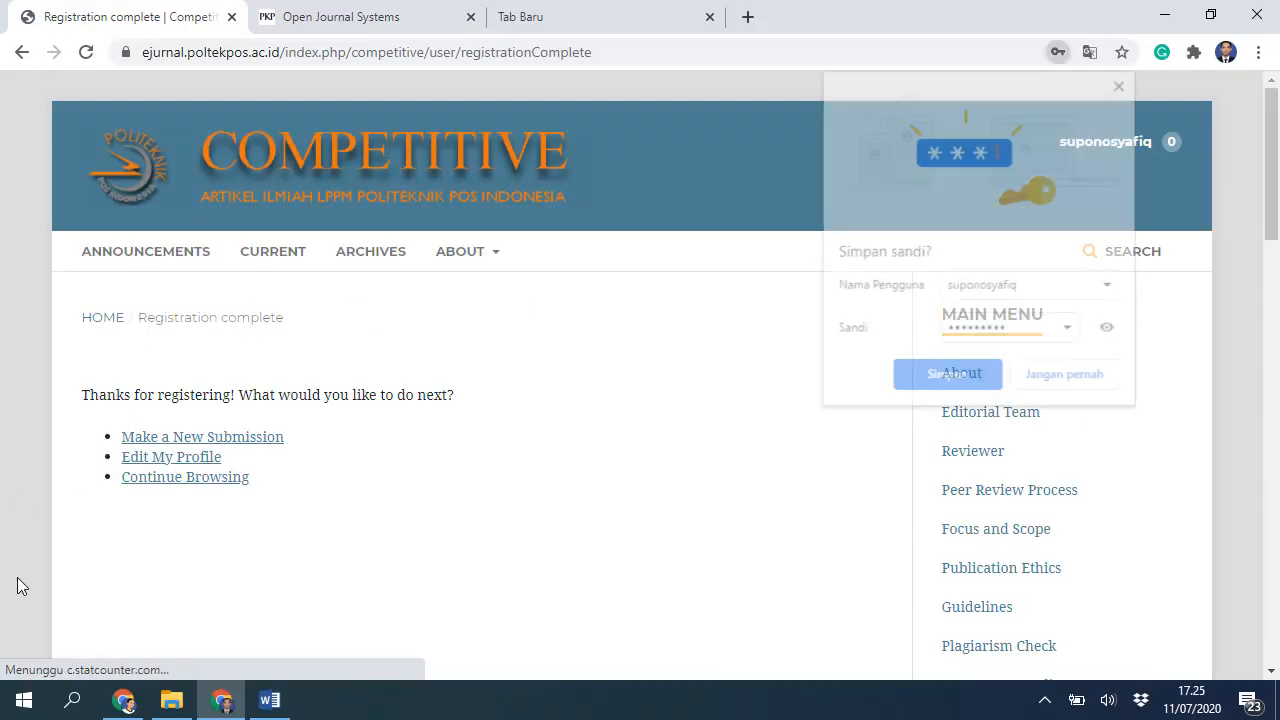
# Step: Save the new account's password in Chrome and open its Competitive Submissions dashboard from the username menu
pyautogui.click(940, 379)
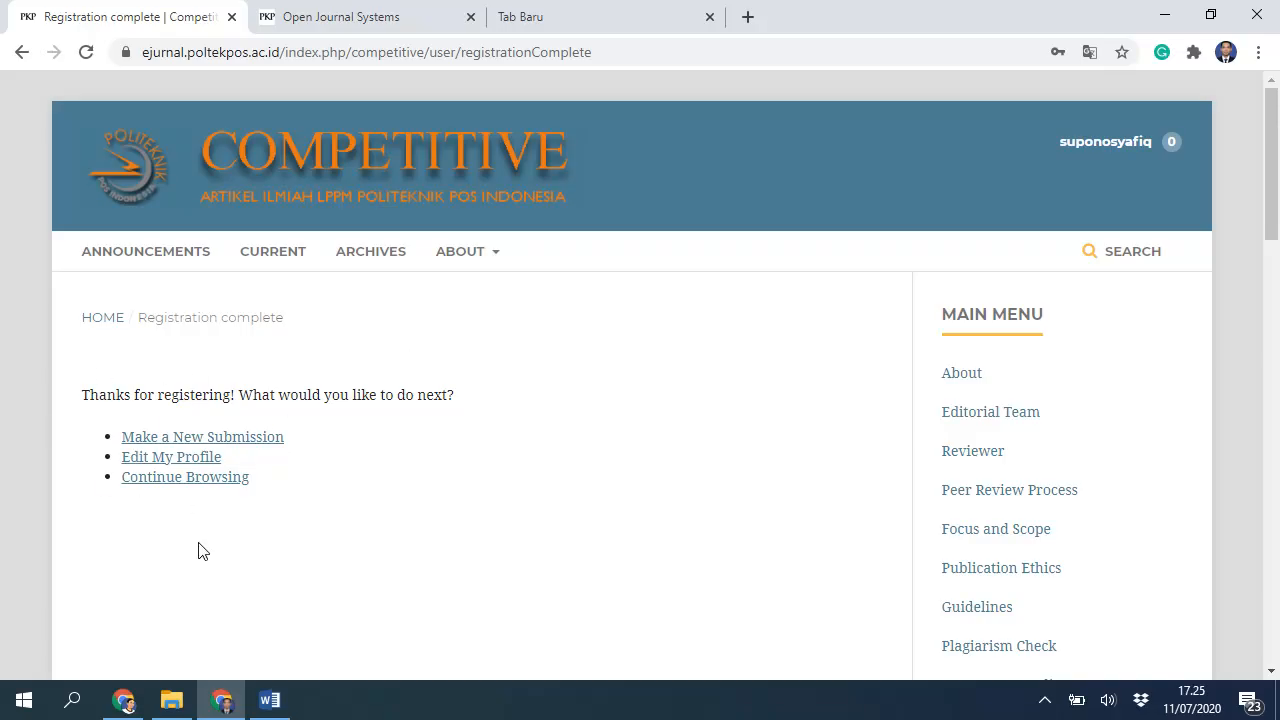
pyautogui.moveTo(1150, 145)
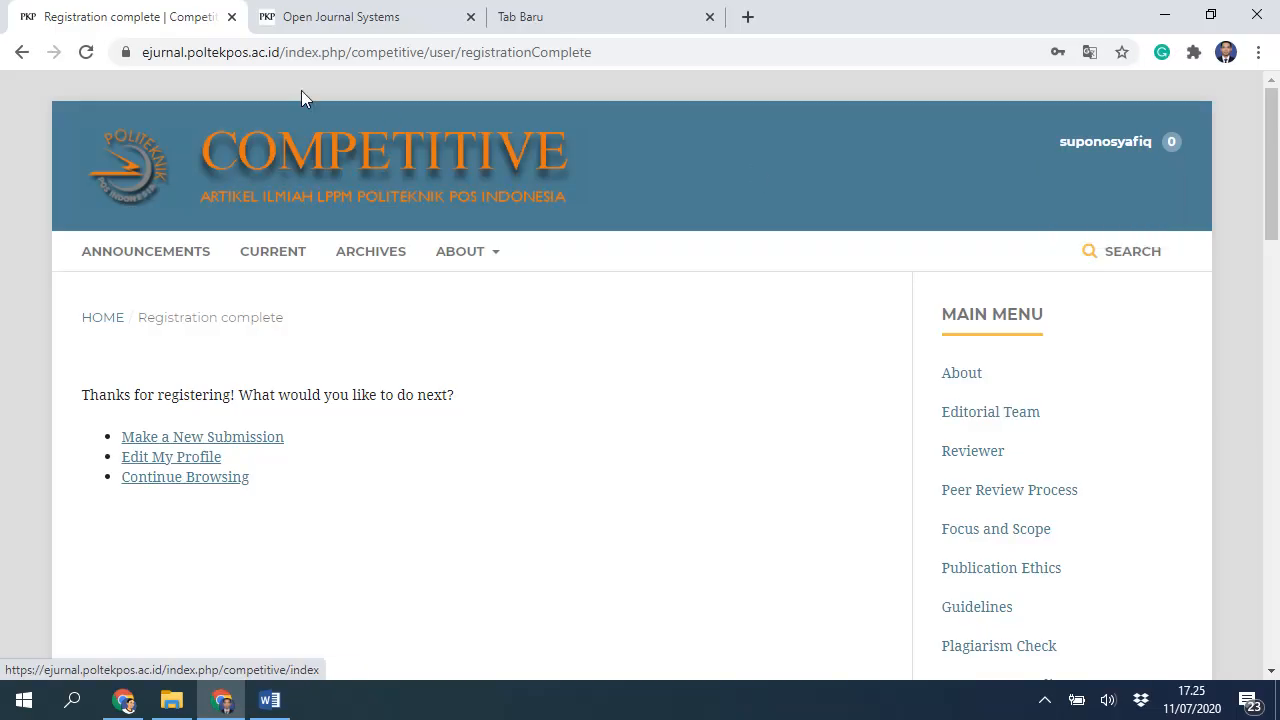
pyautogui.moveTo(1070, 140)
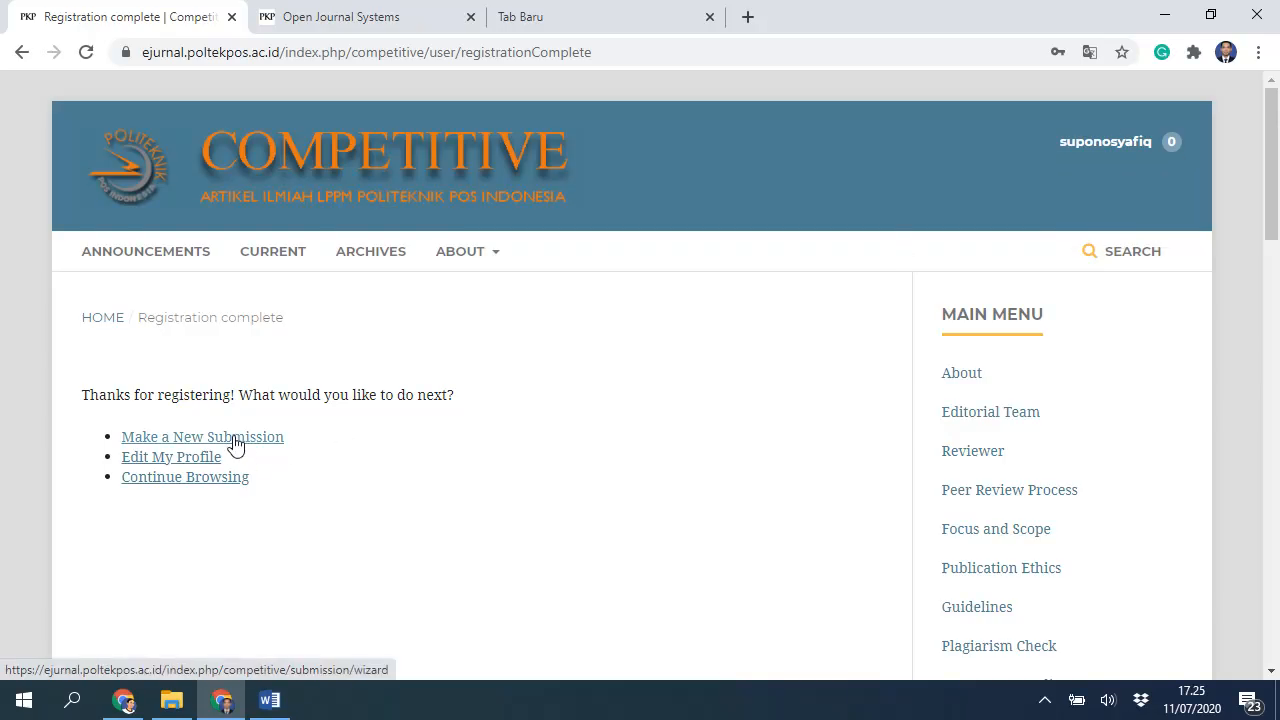
pyautogui.moveTo(1168, 146)
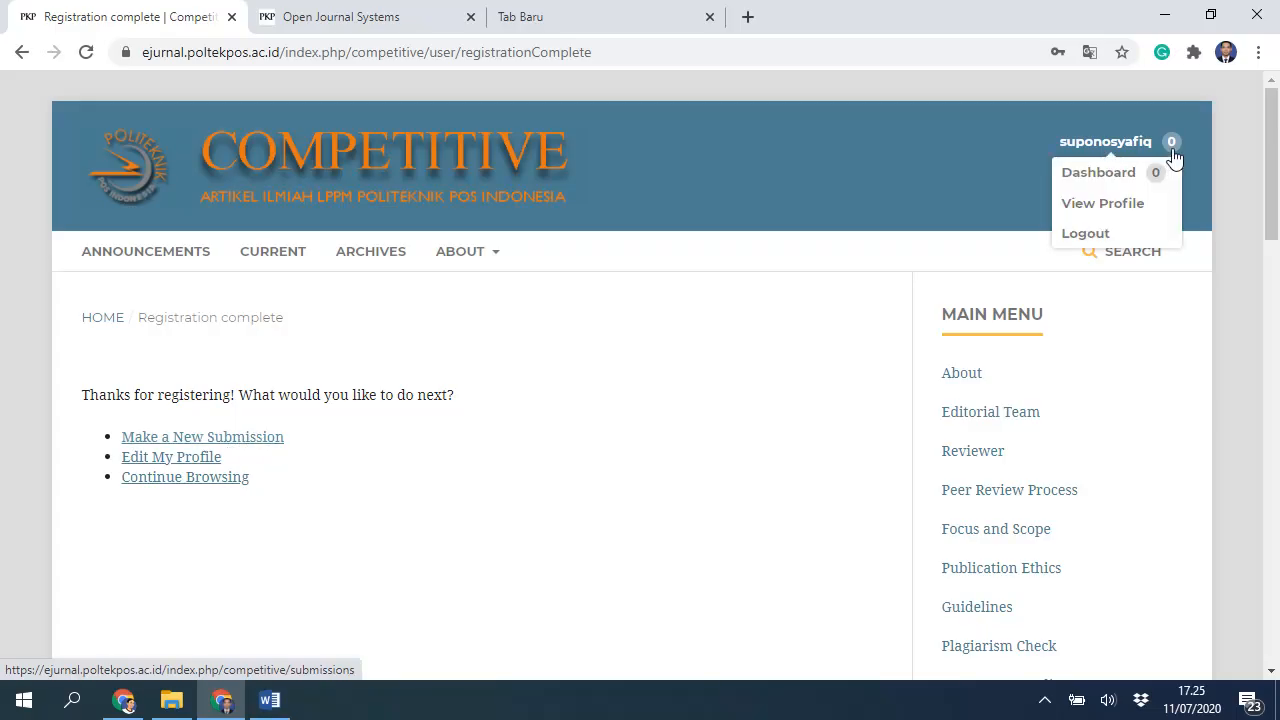
pyautogui.click(1101, 177)
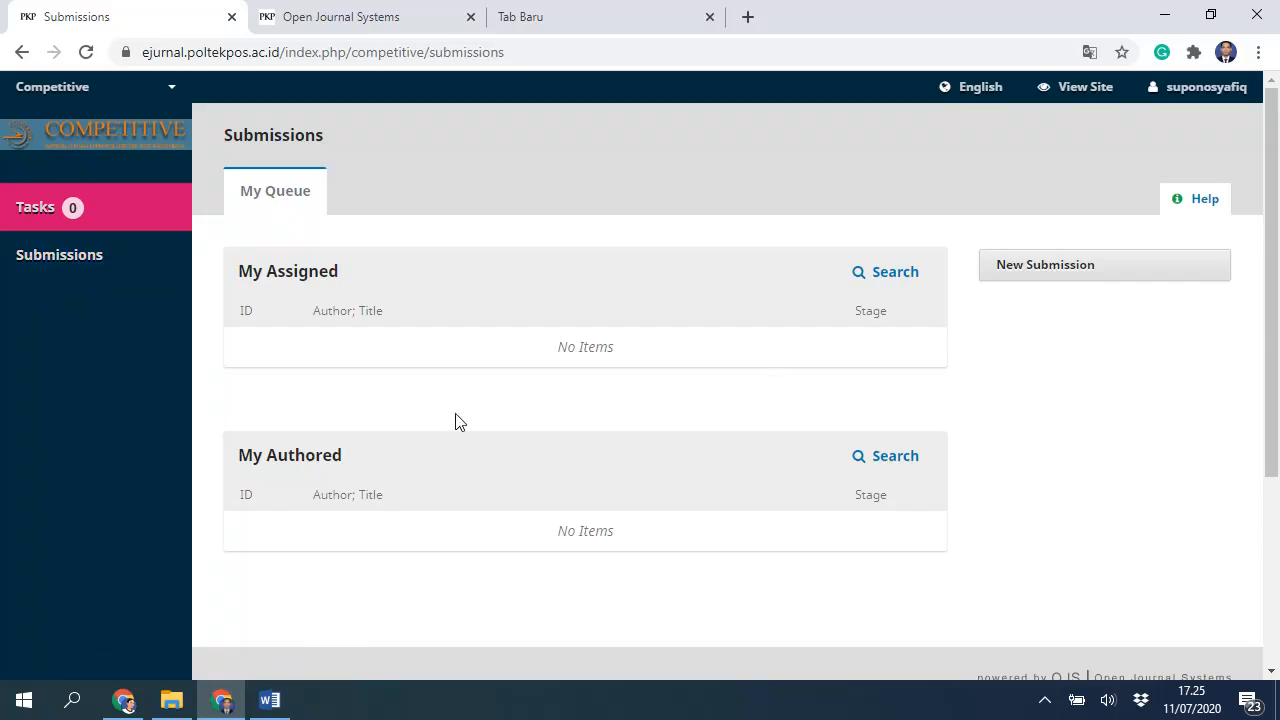
# Step: Switch to the Improve journal and save the Author role in the account's profile
pyautogui.click(171, 90)
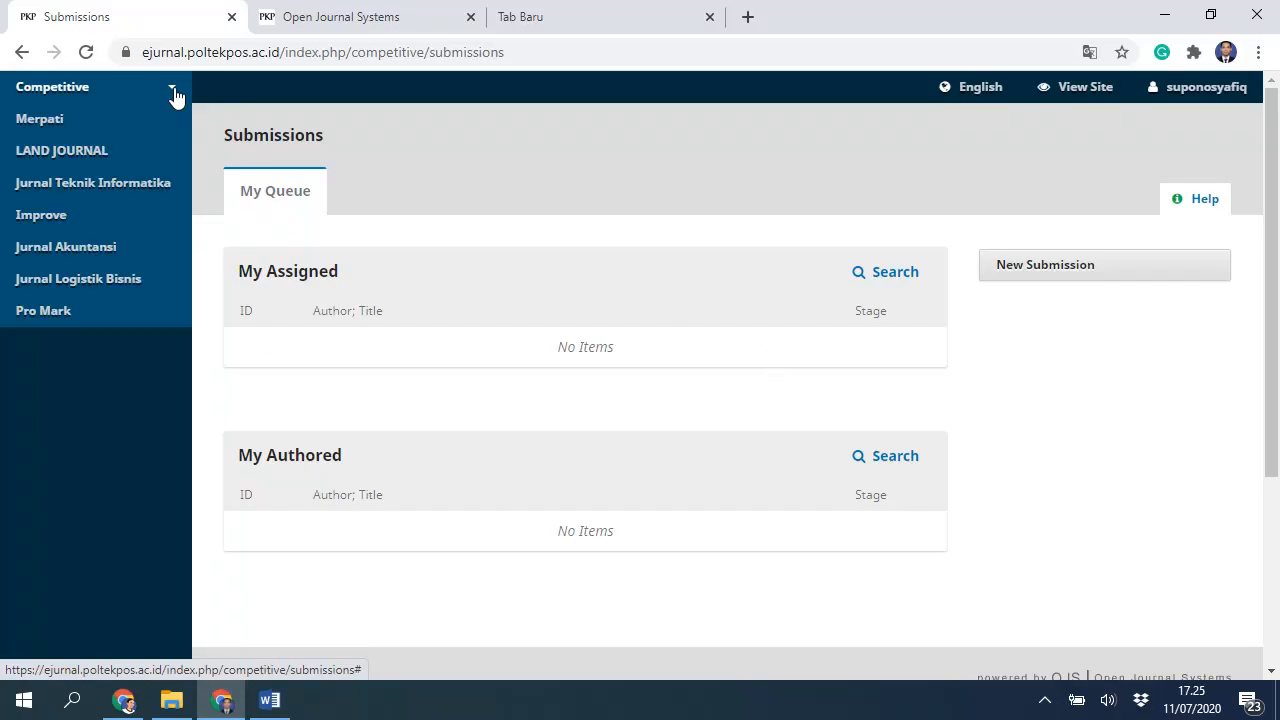
pyautogui.click(111, 219)
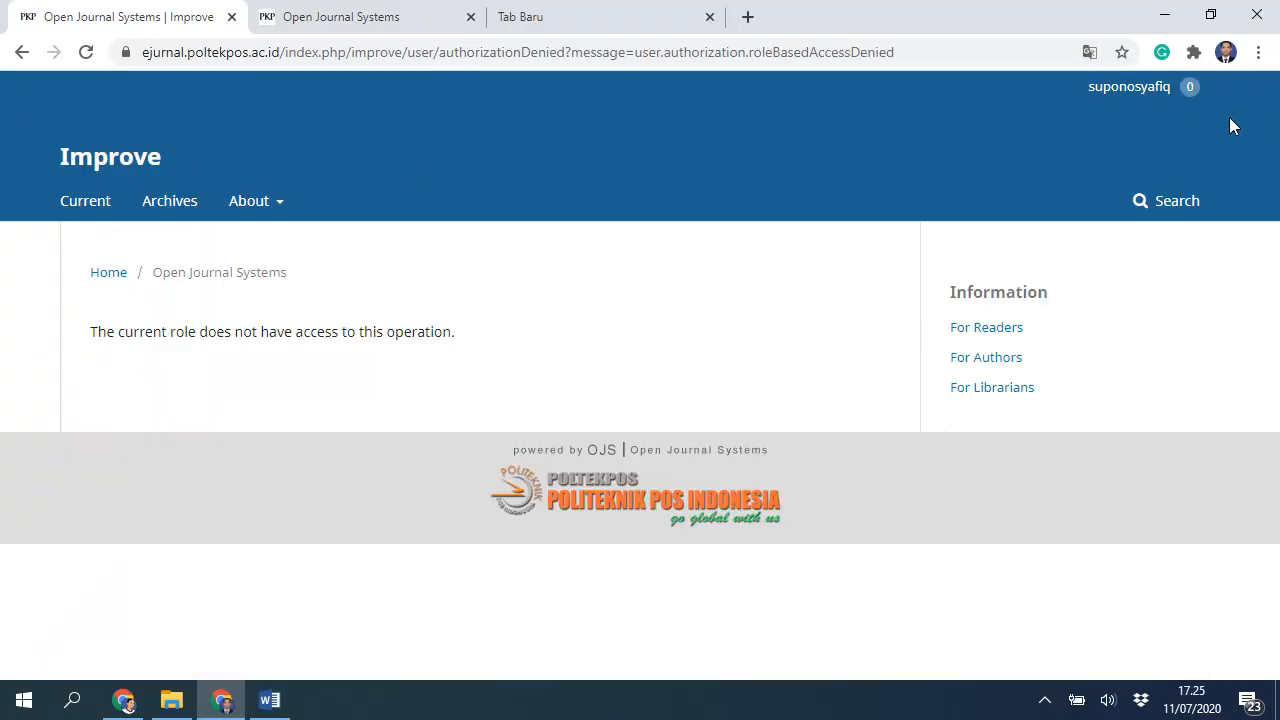
pyautogui.moveTo(1100, 96)
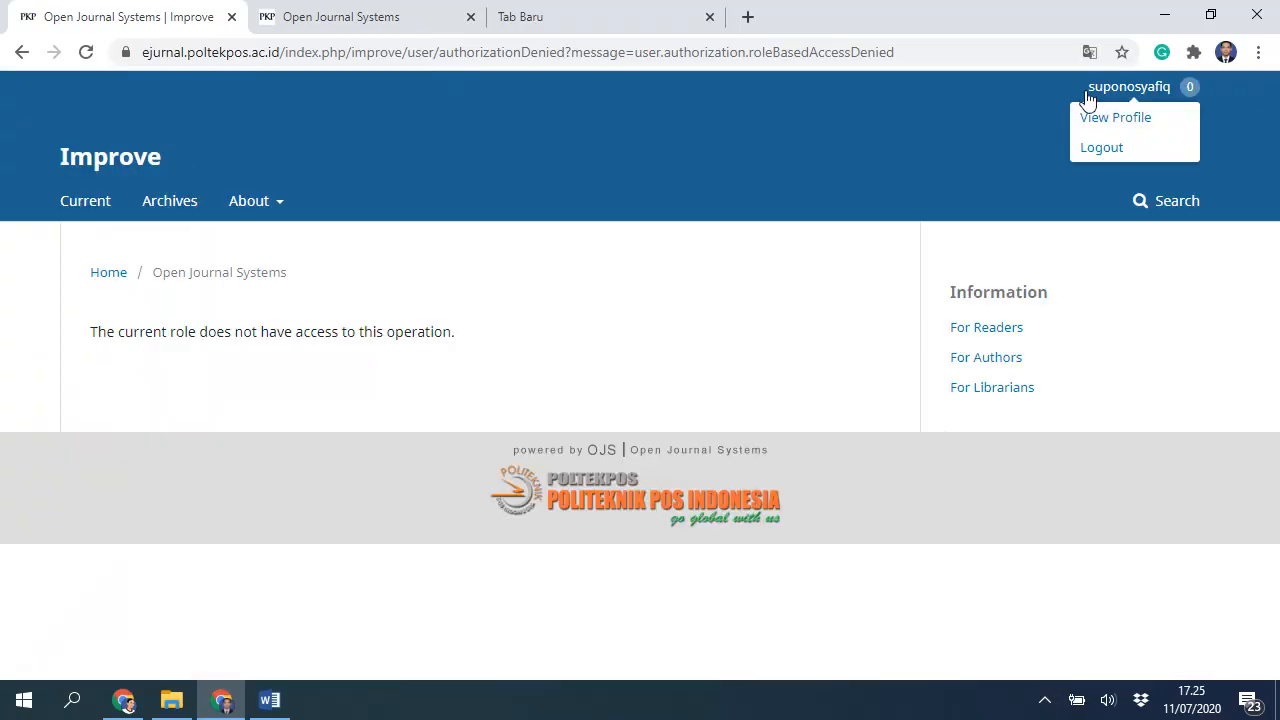
pyautogui.click(1106, 122)
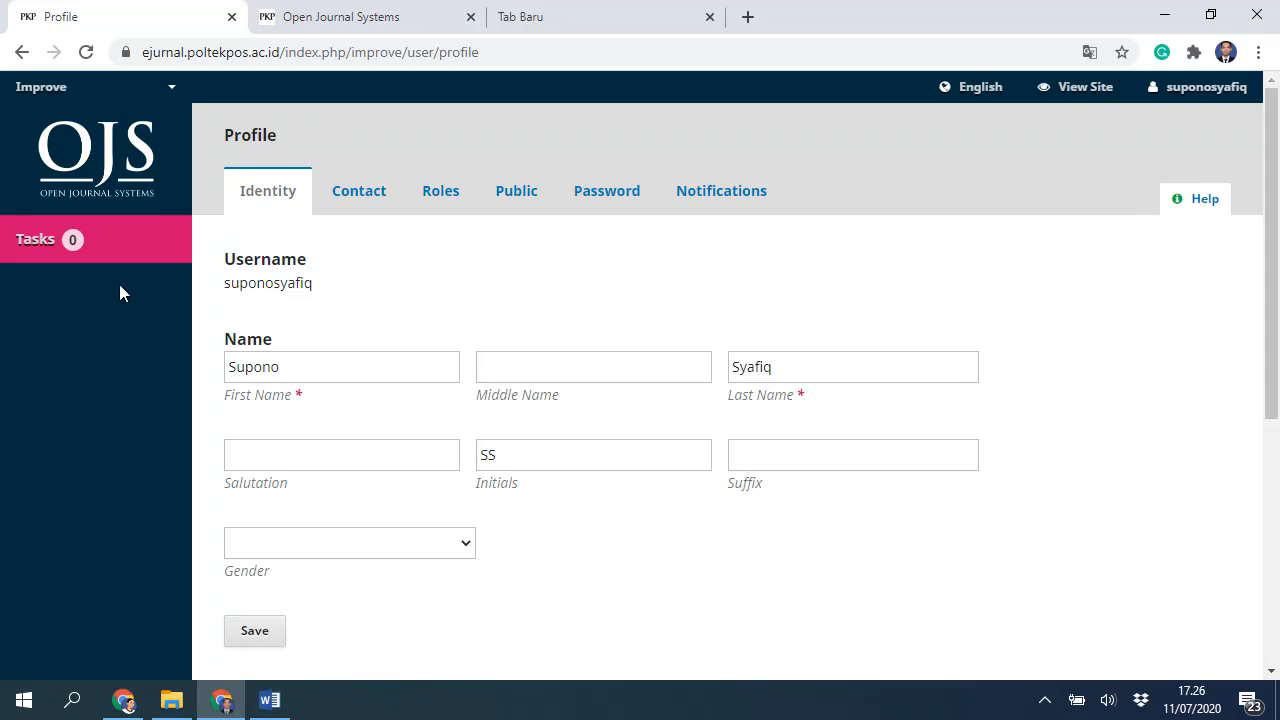
pyautogui.click(446, 195)
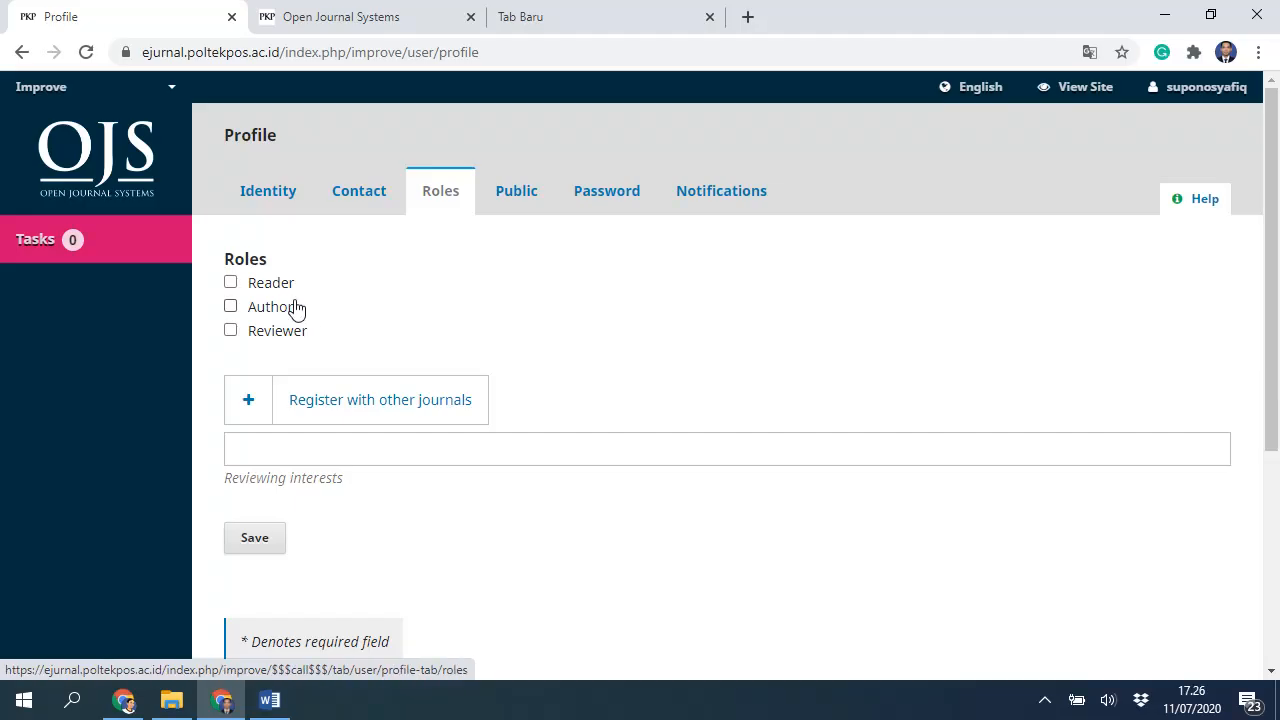
pyautogui.click(255, 537)
# Step: Reload the profile and open the Improve journal's Submissions list
pyautogui.moveTo(153, 103)
pyautogui.click(86, 52)
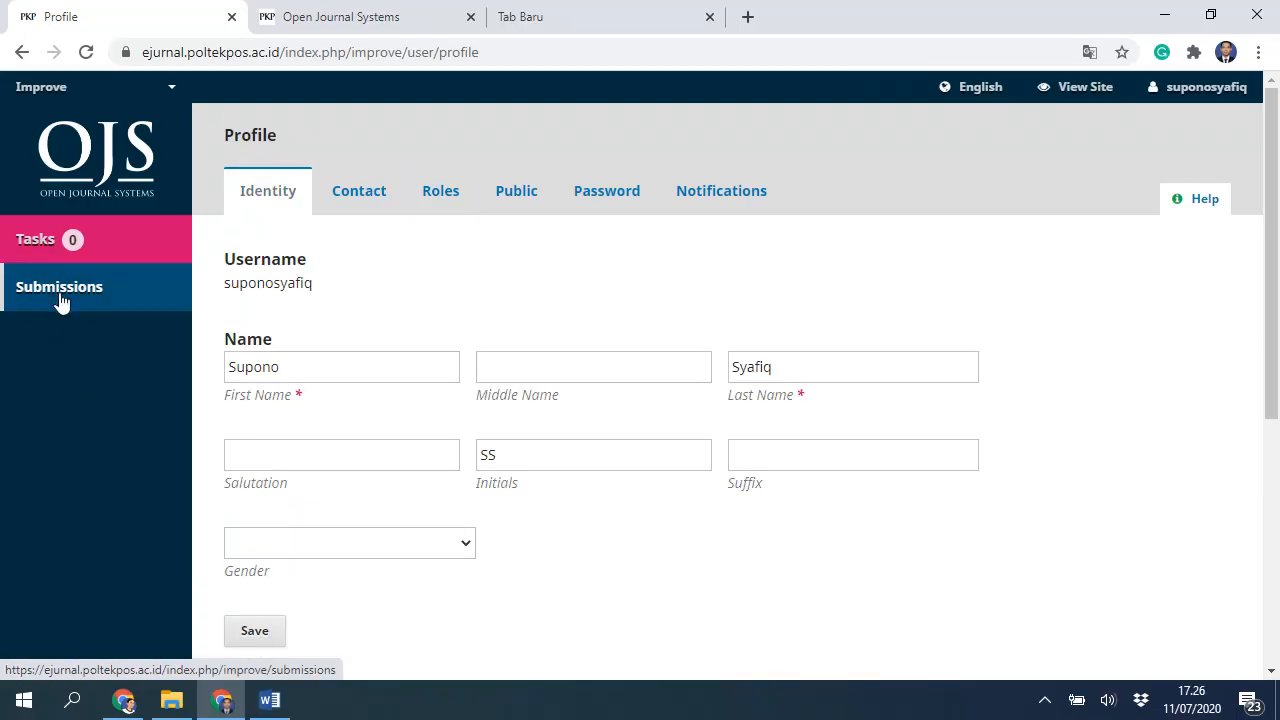
pyautogui.click(60, 292)
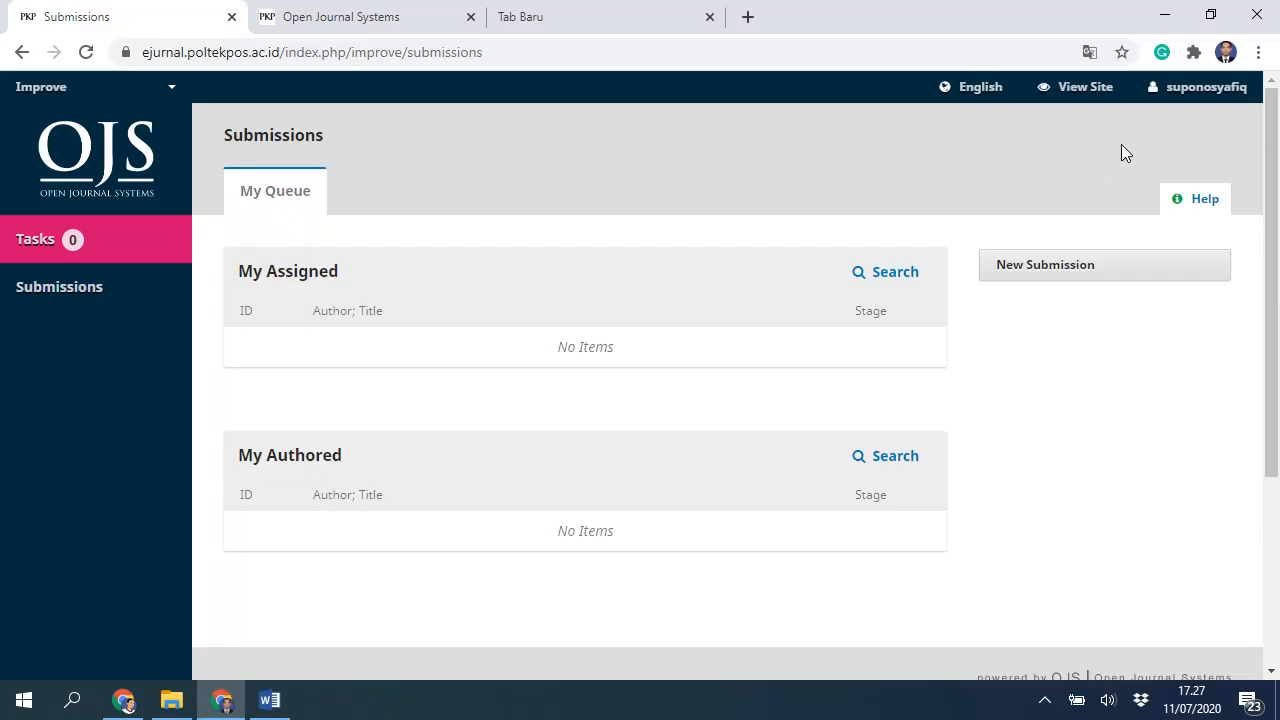
pyautogui.moveTo(1222, 92)
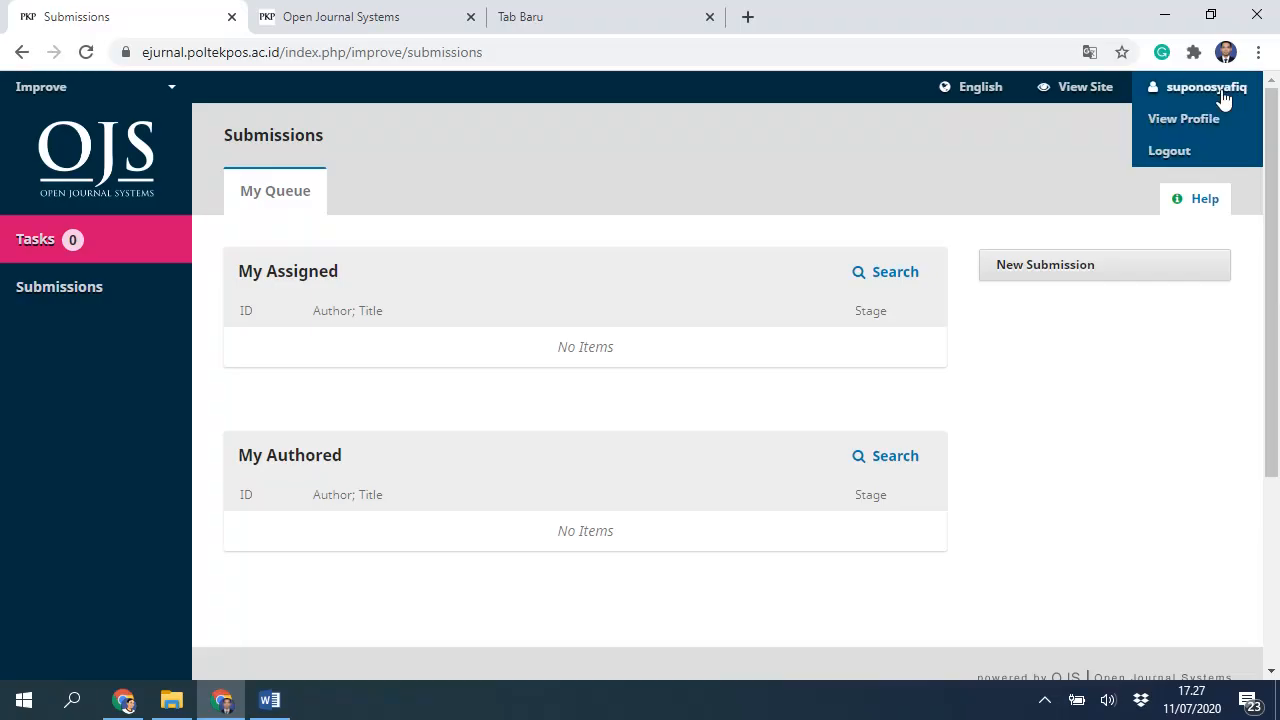